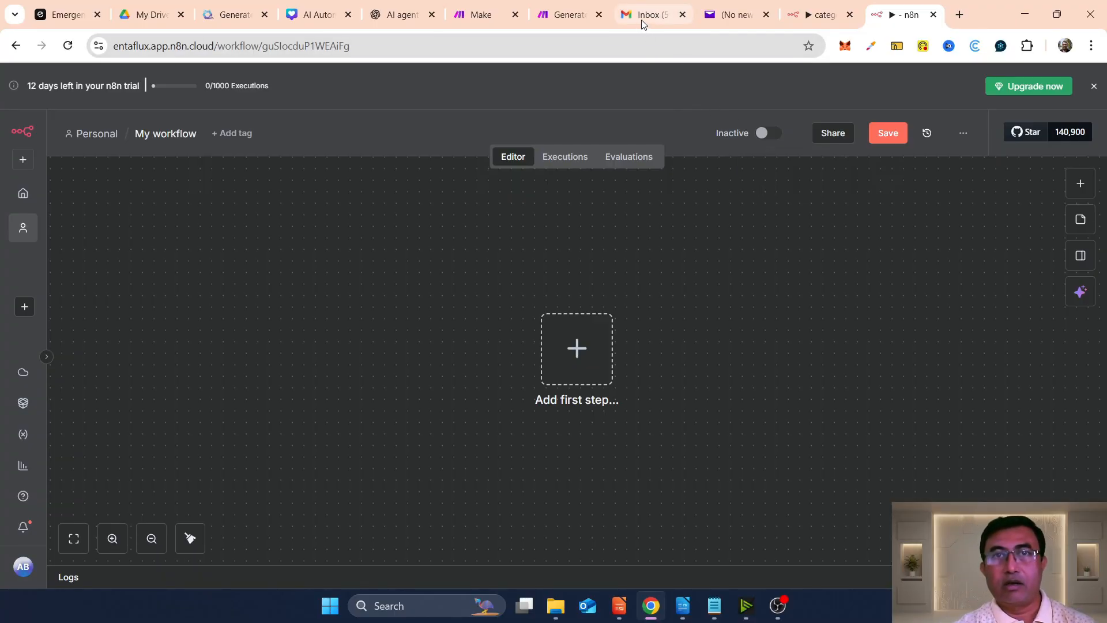
# Switch to Gmail and check the conversations under the Accounting and Customer Support labels, returning to the inbox
pyautogui.click(643, 16)
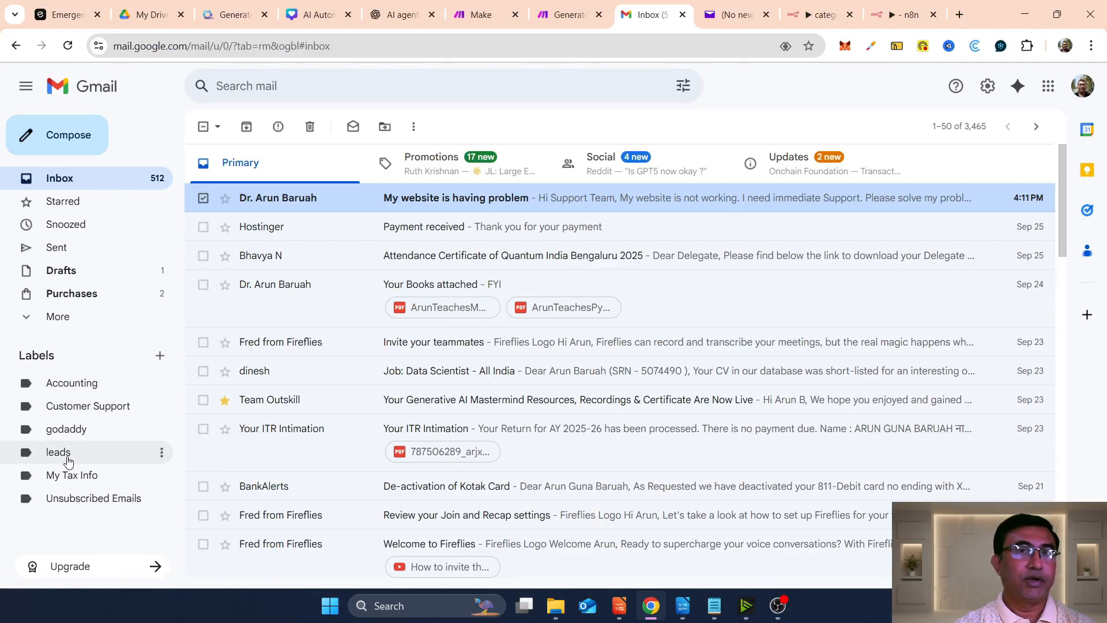
pyautogui.click(77, 383)
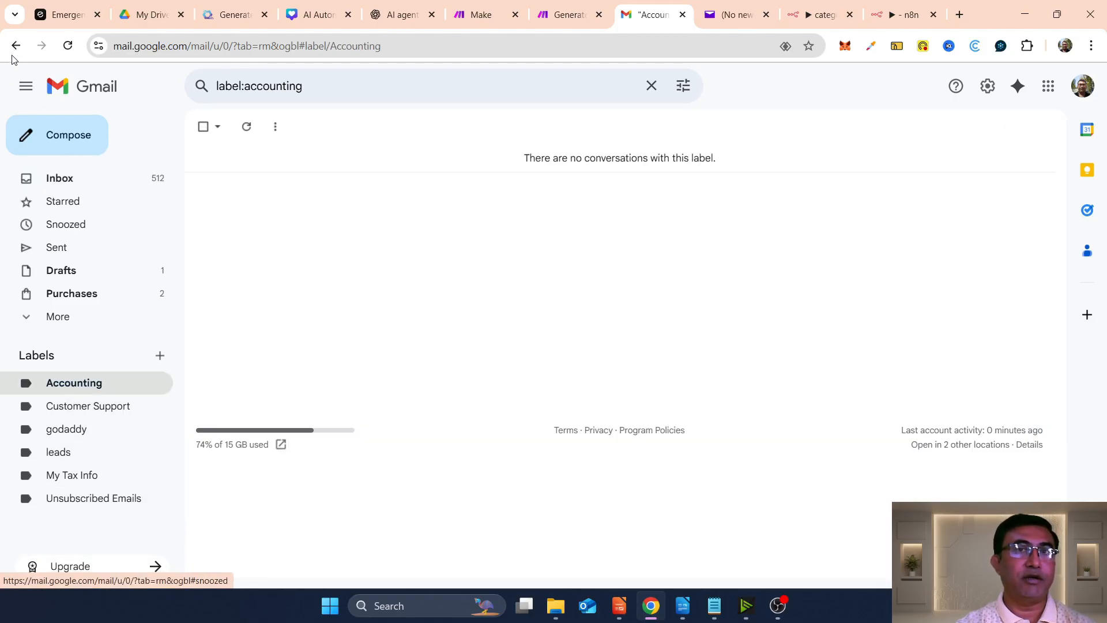
pyautogui.click(16, 47)
pyautogui.click(81, 406)
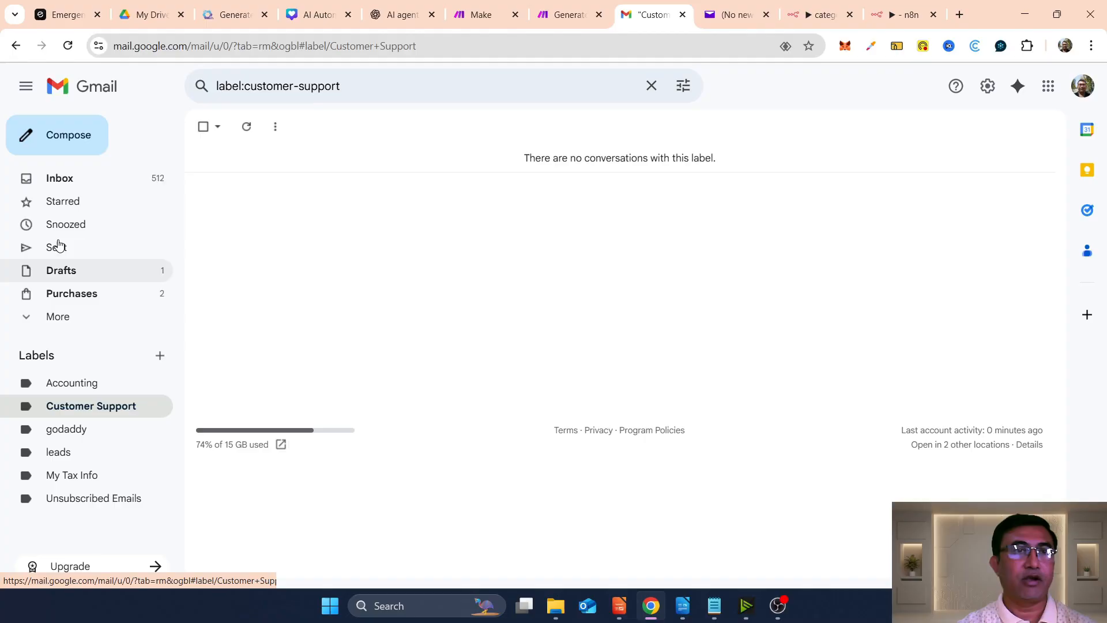
pyautogui.click(16, 46)
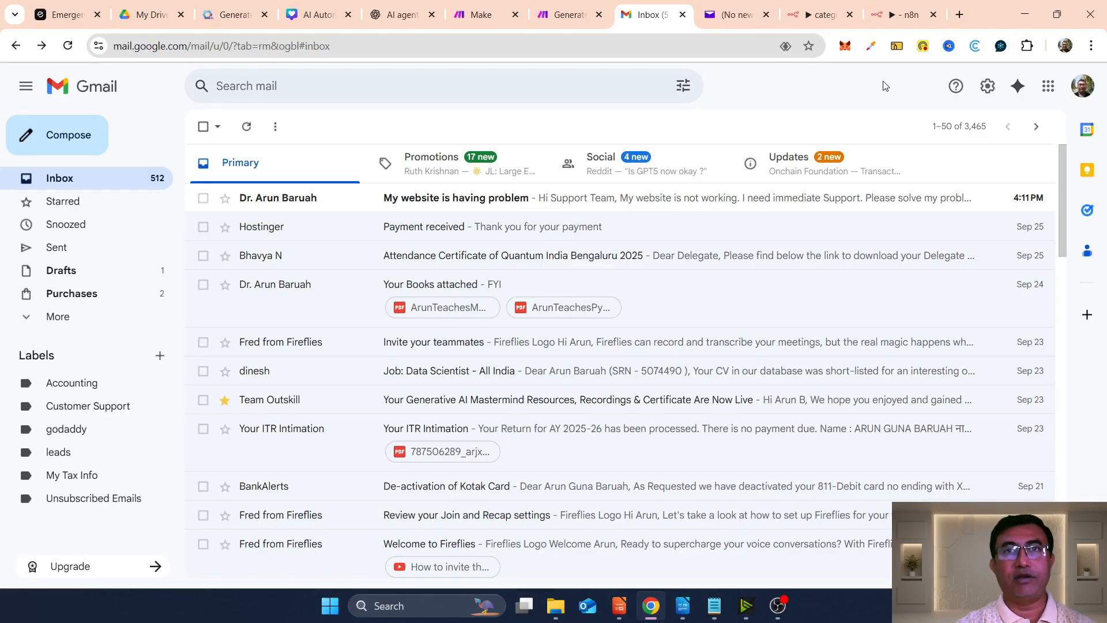
# Switch to the empty n8n workflow and add Gmail's On message received trigger as its first step
pyautogui.click(891, 17)
pyautogui.click(575, 360)
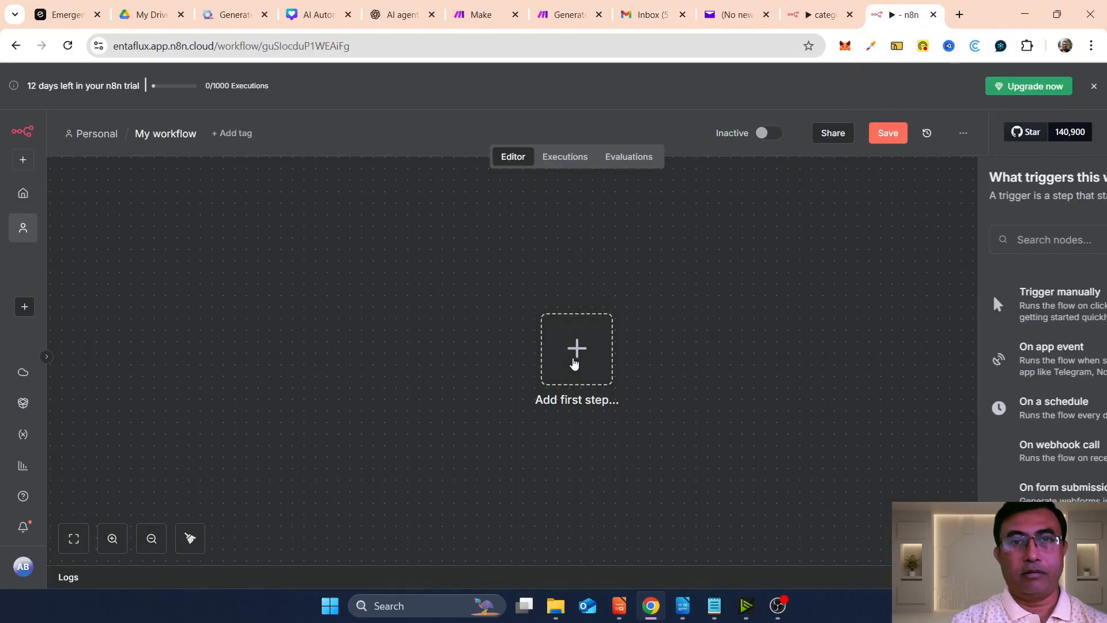
pyautogui.write('gmail')
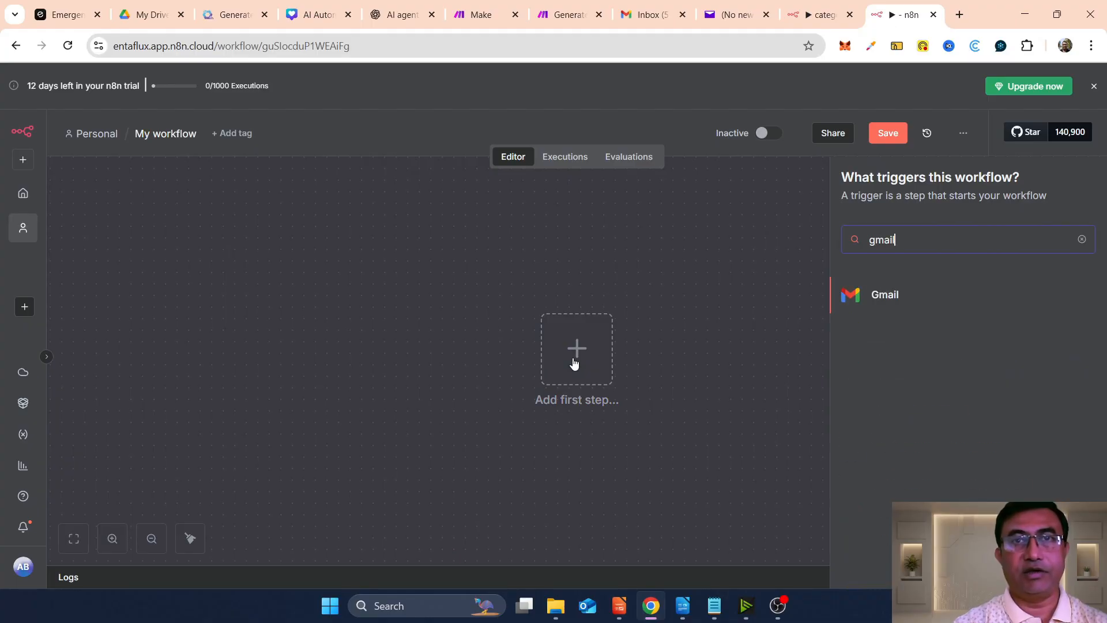
pyautogui.click(877, 295)
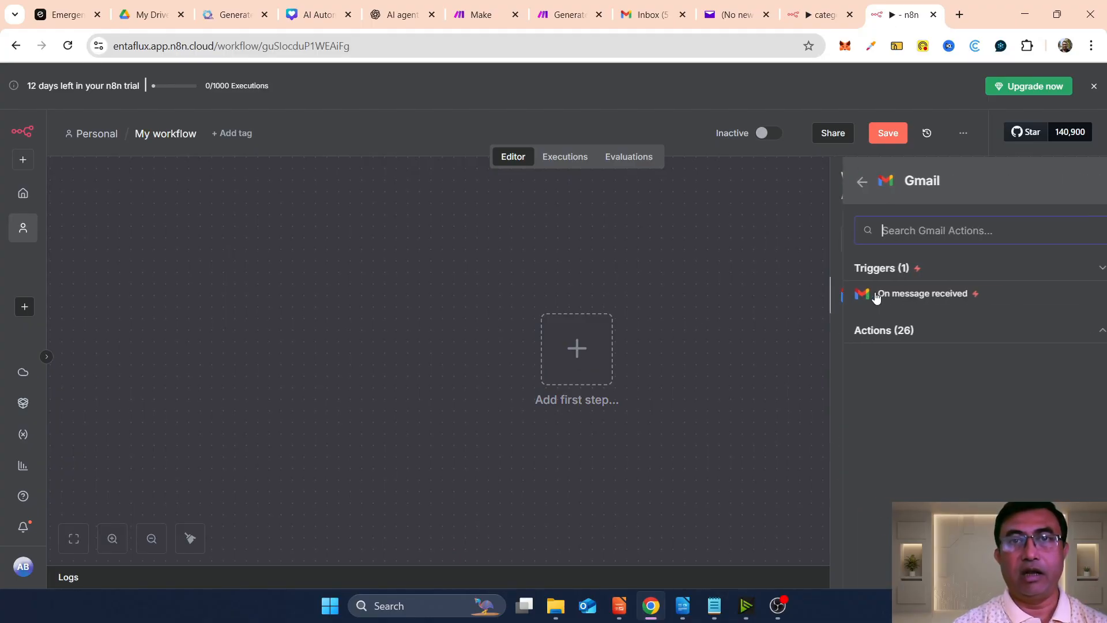
pyautogui.click(876, 296)
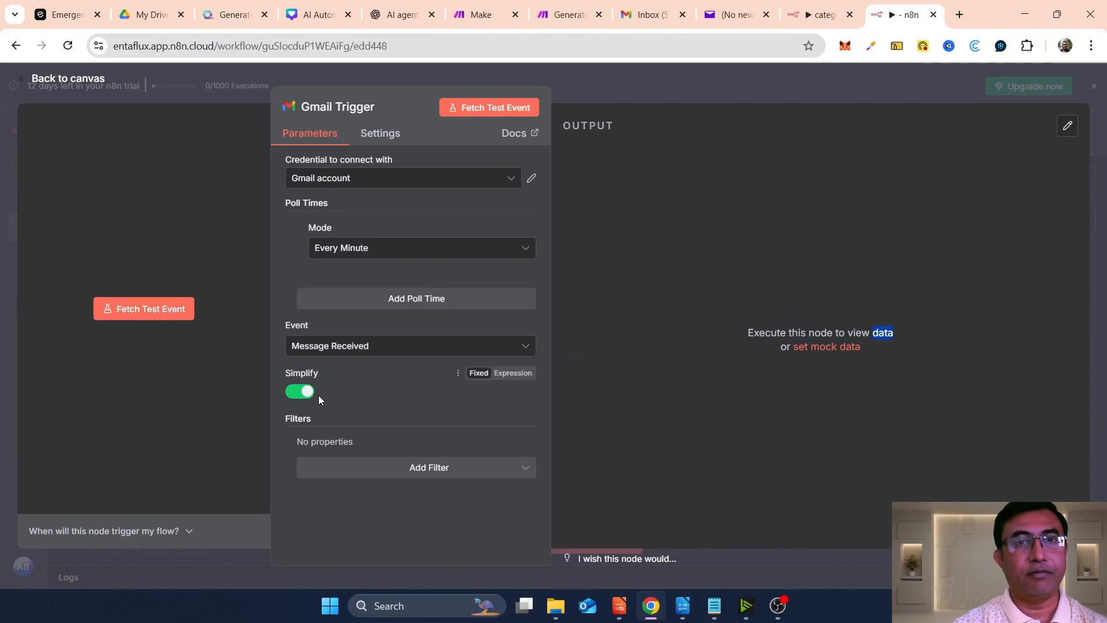
# Select the existing Gmail account credential for the Gmail Trigger and turn off Simplify
pyautogui.click(385, 183)
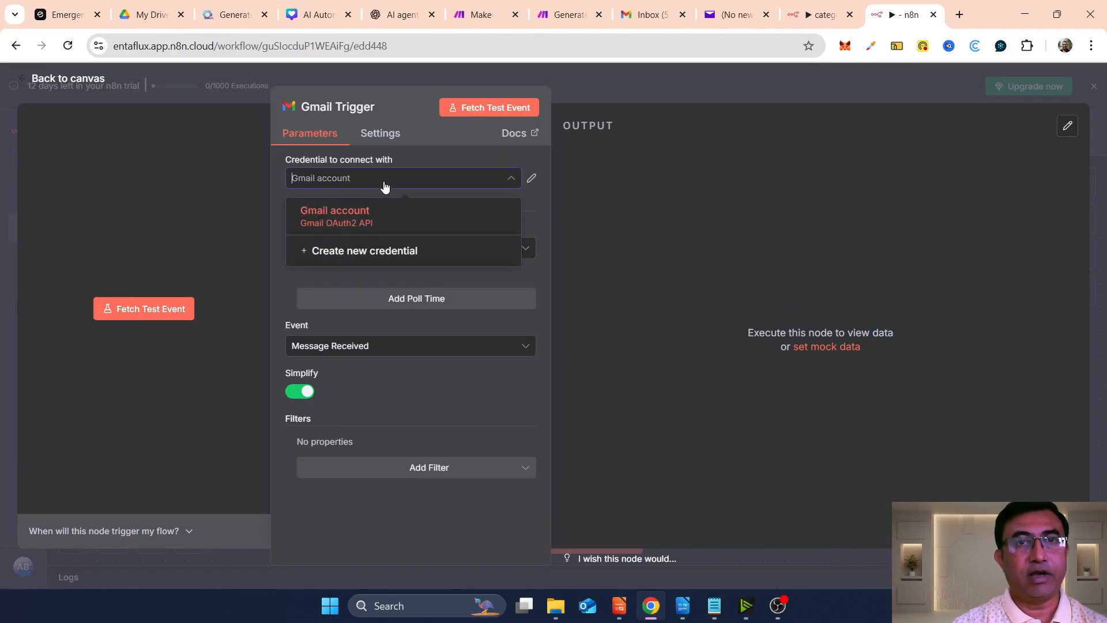
pyautogui.click(360, 223)
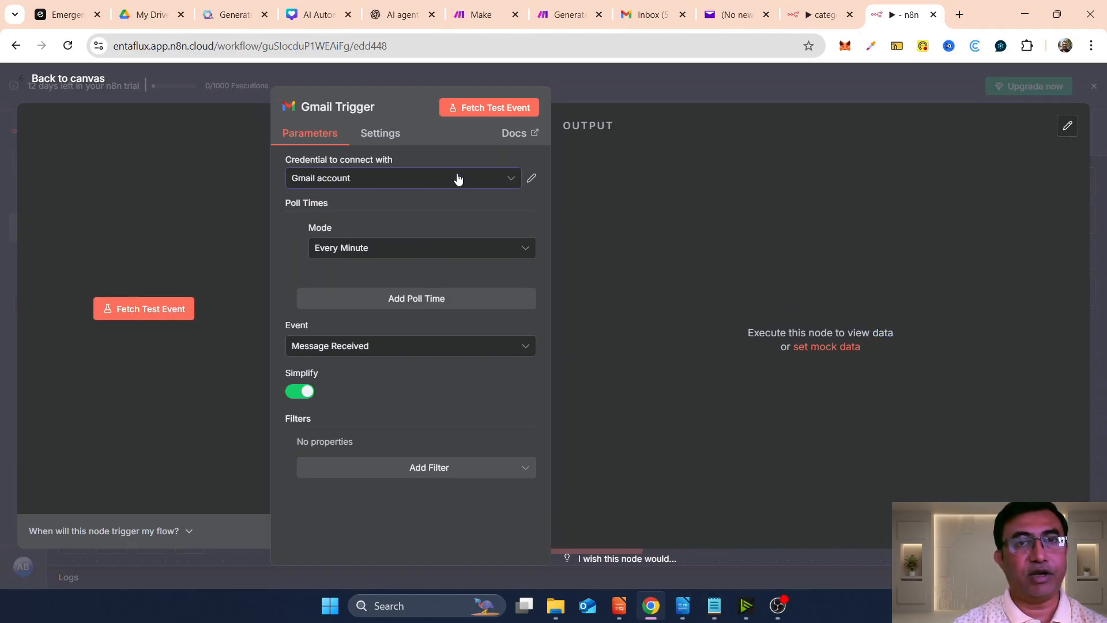
pyautogui.click(305, 398)
pyautogui.scroll(-1, 434, 426)
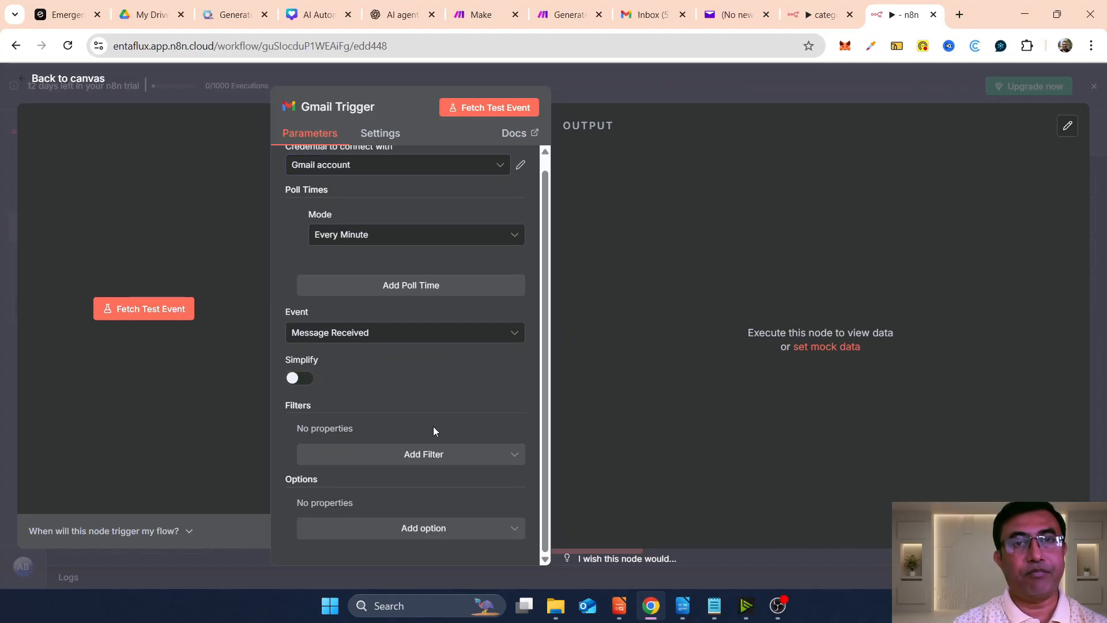
pyautogui.scroll(1, 434, 427)
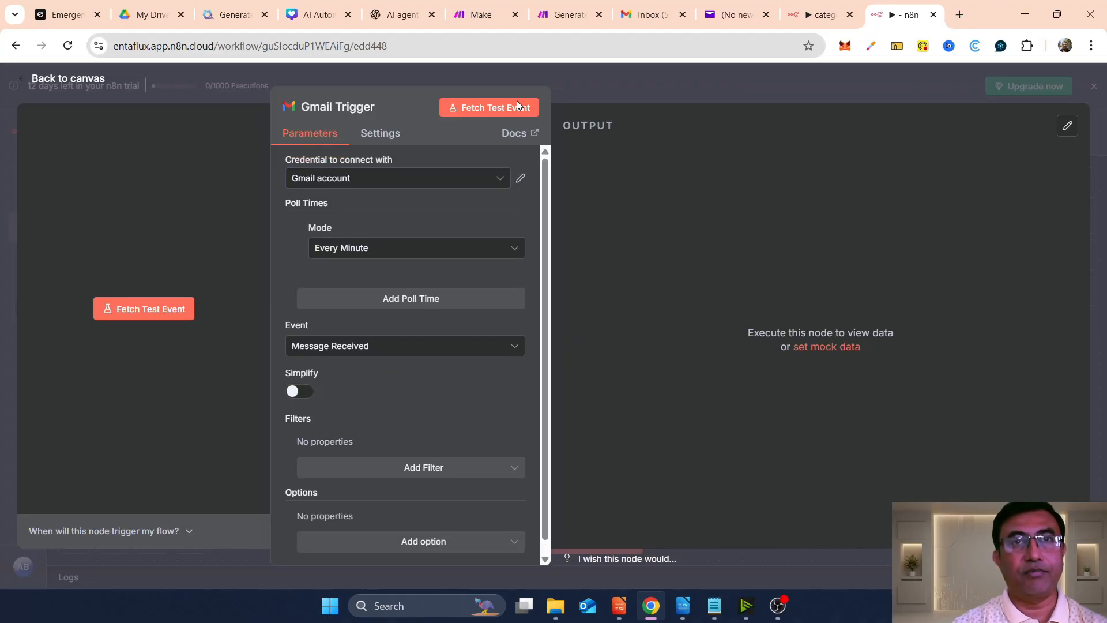
# Fetch a test event for the Gmail Trigger, check the delivered-to header and return to the canvas
pyautogui.click(489, 110)
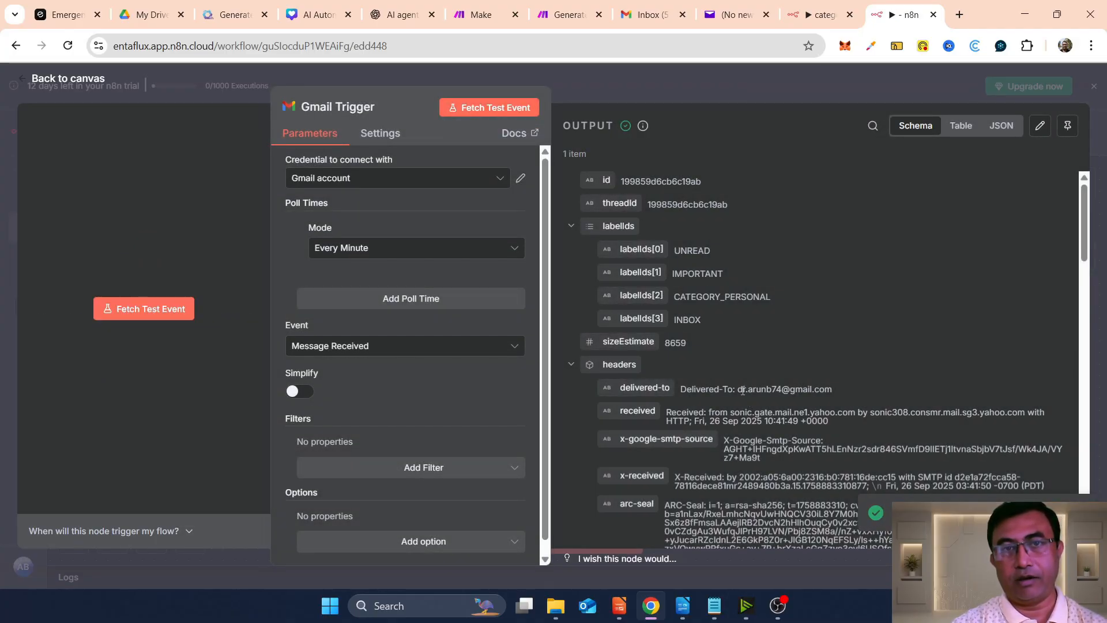
pyautogui.moveTo(743, 390); pyautogui.dragTo(865, 398)
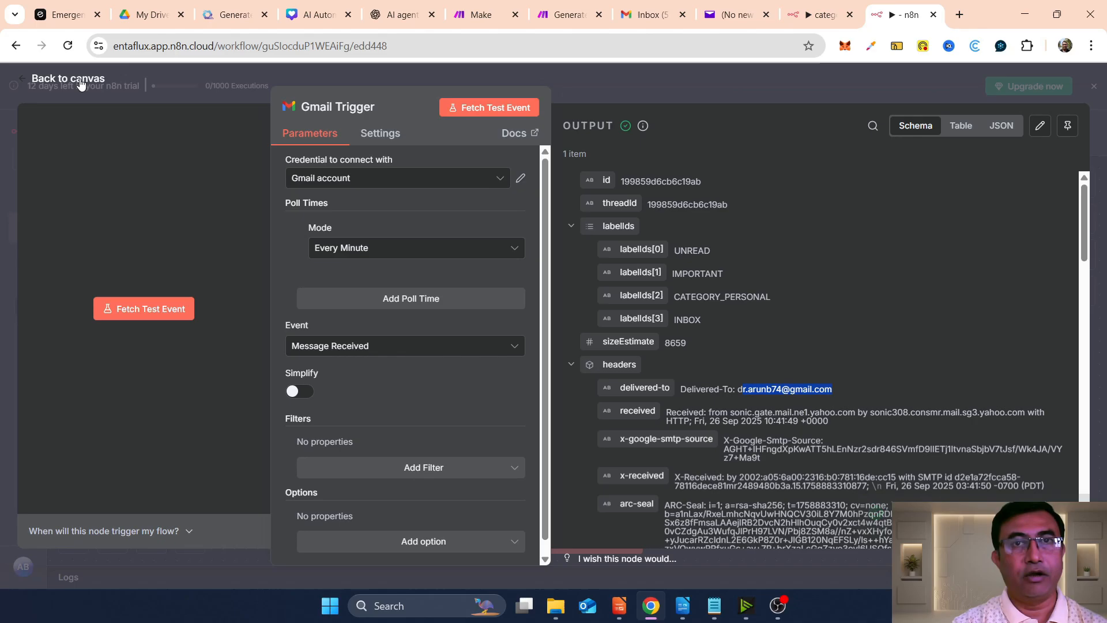
pyautogui.click(115, 86)
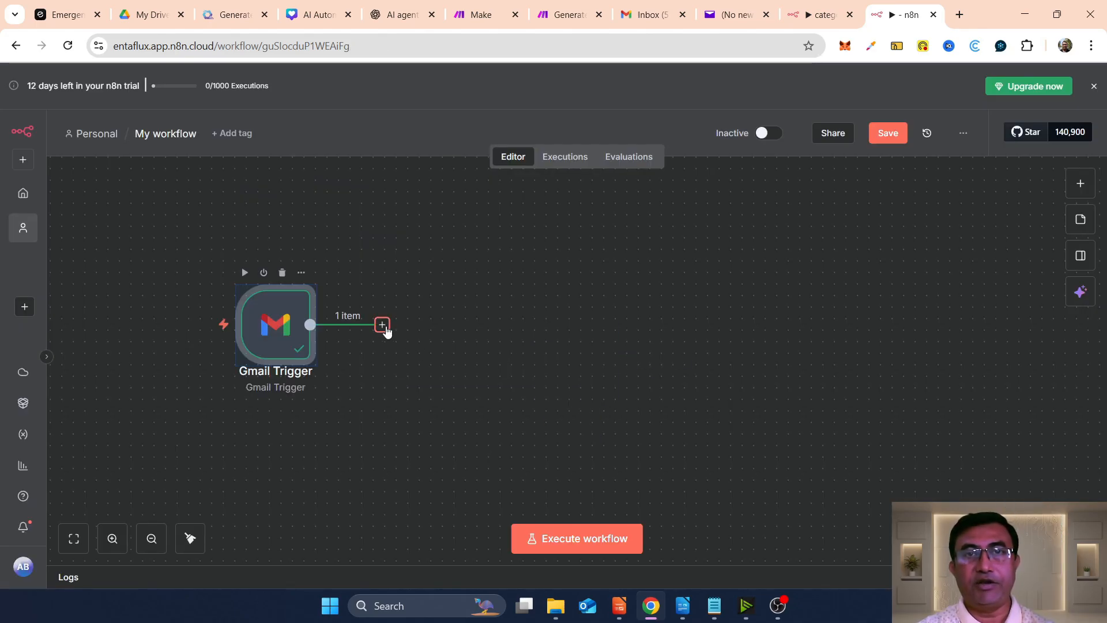
# Add an AI Agent node after the Gmail Trigger and set its user message prompt source to Define below
pyautogui.click(382, 325)
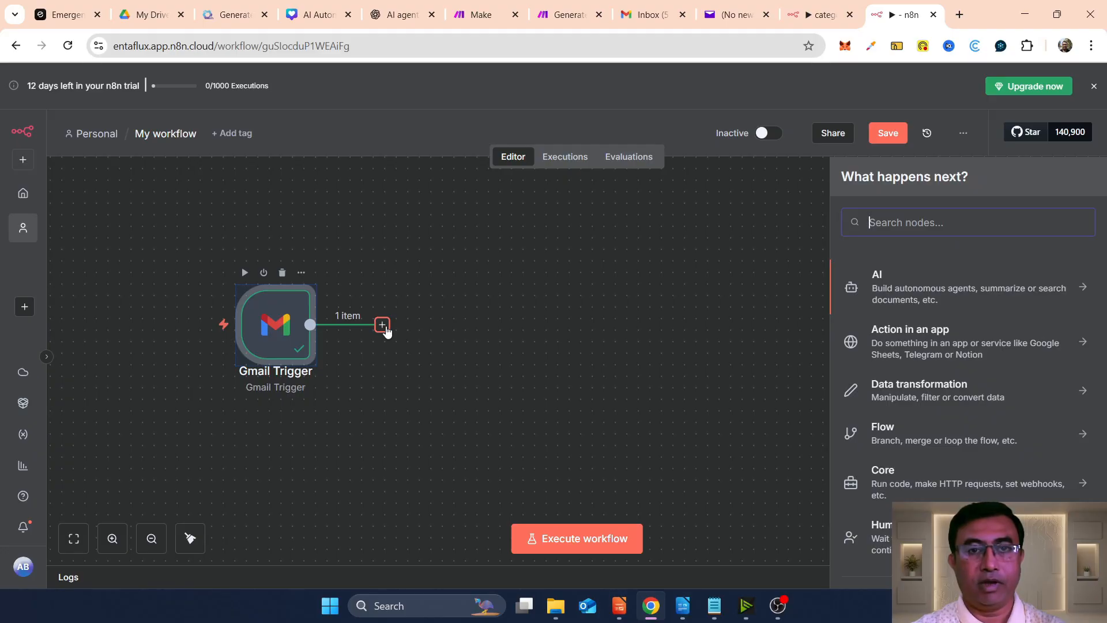
pyautogui.write('ai agent')
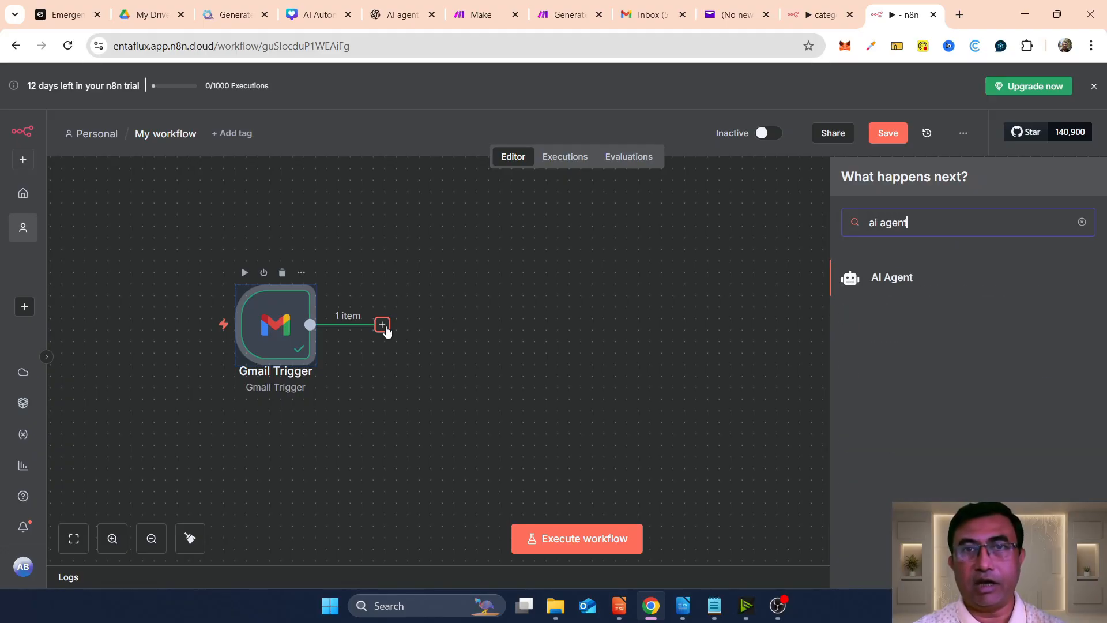
pyautogui.click(870, 299)
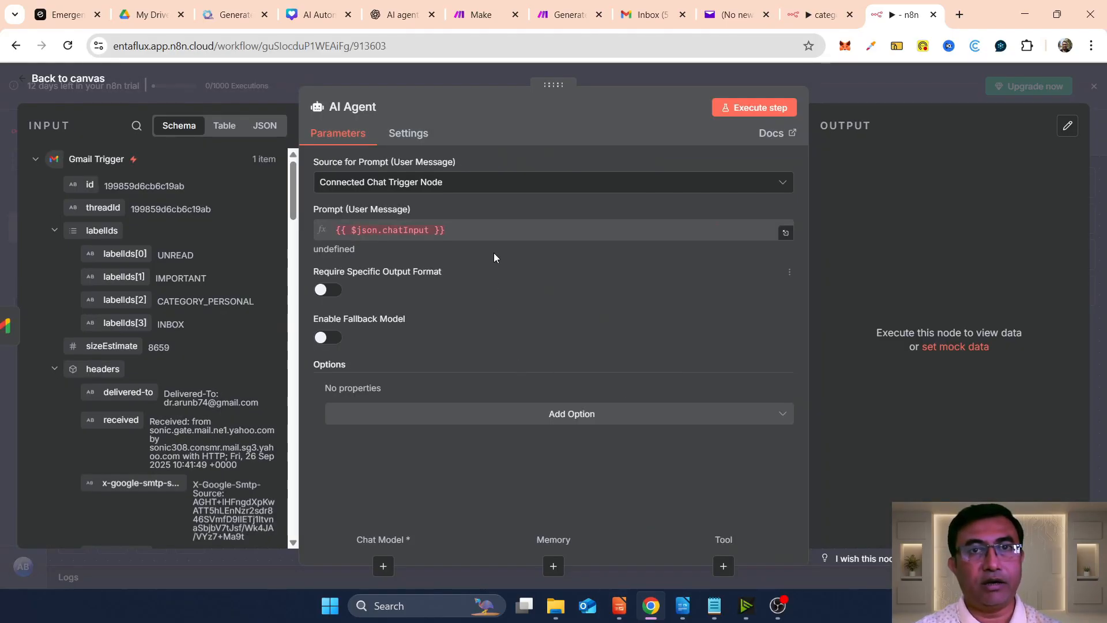
pyautogui.click(487, 188)
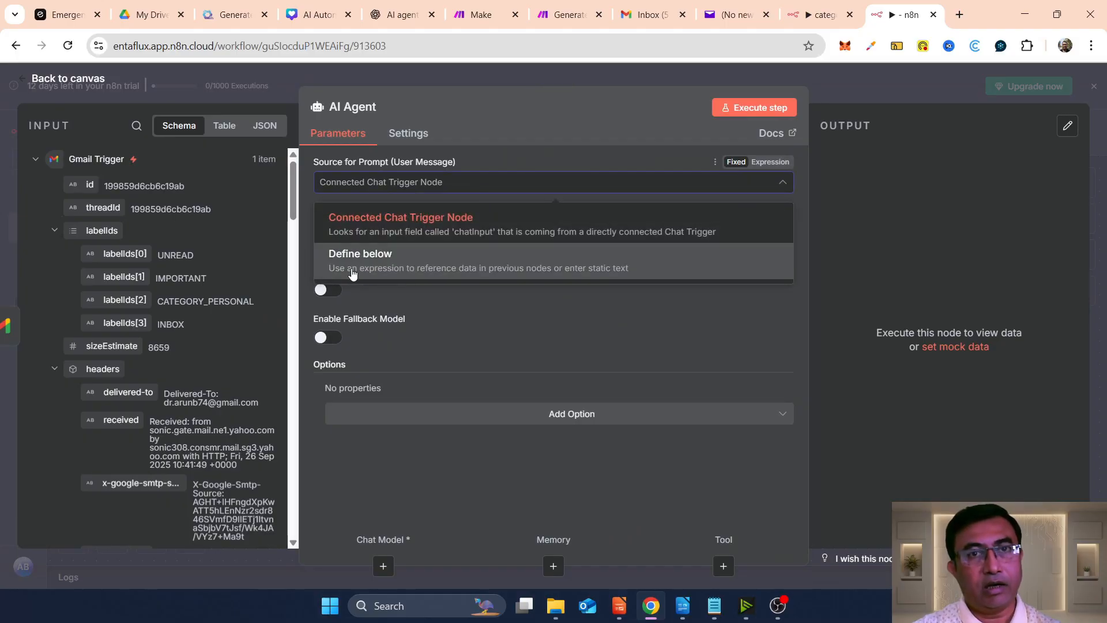
pyautogui.click(355, 268)
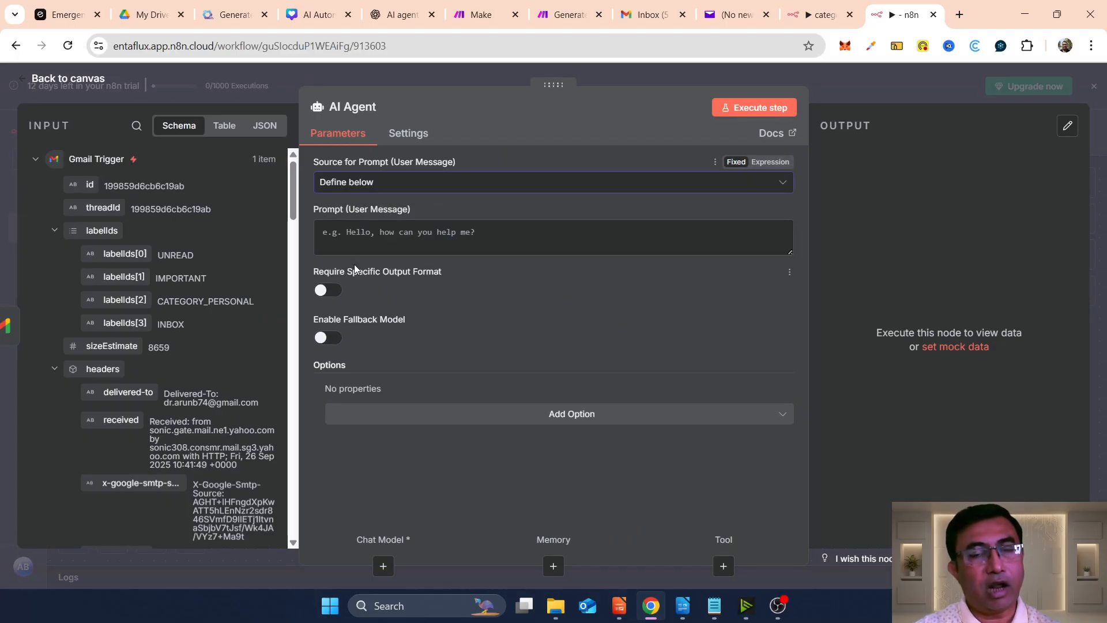
# Copy the JSON user prompt with its task, output_format and example blocks from Notepad into the AI Agent's user message prompt
pyautogui.click(415, 235)
pyautogui.moveTo(714, 610)
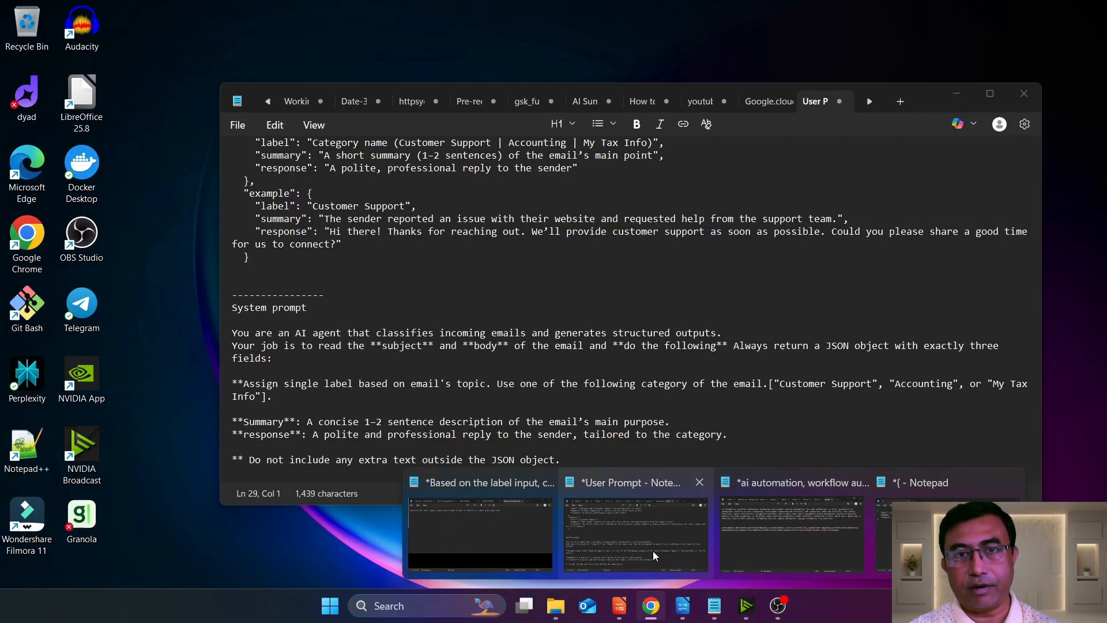
pyautogui.click(653, 551)
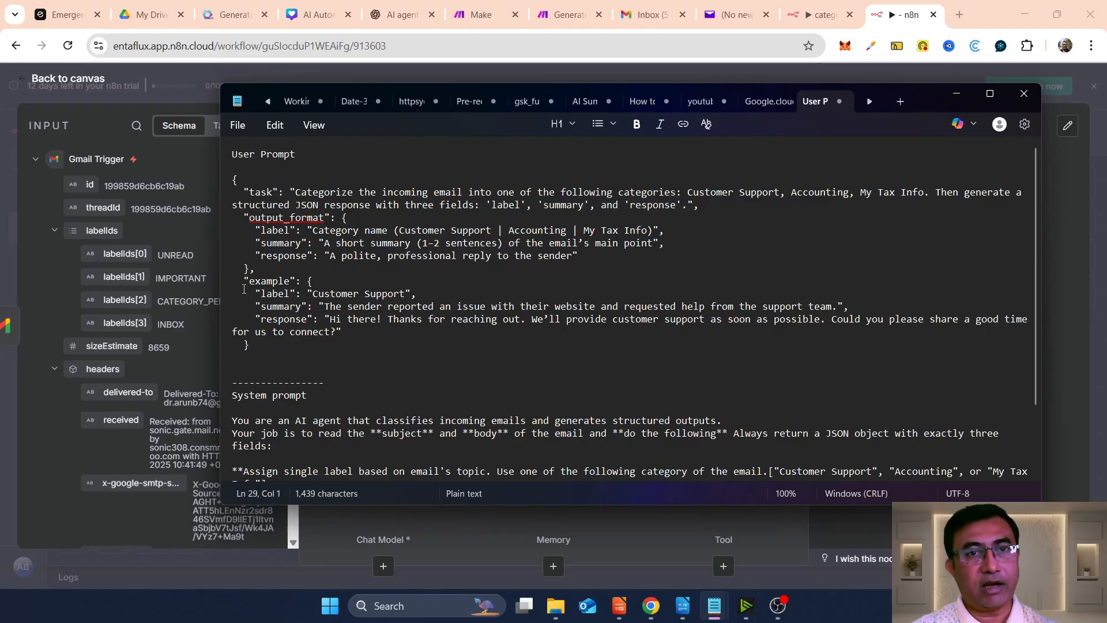
pyautogui.moveTo(244, 289); pyautogui.dragTo(343, 337)
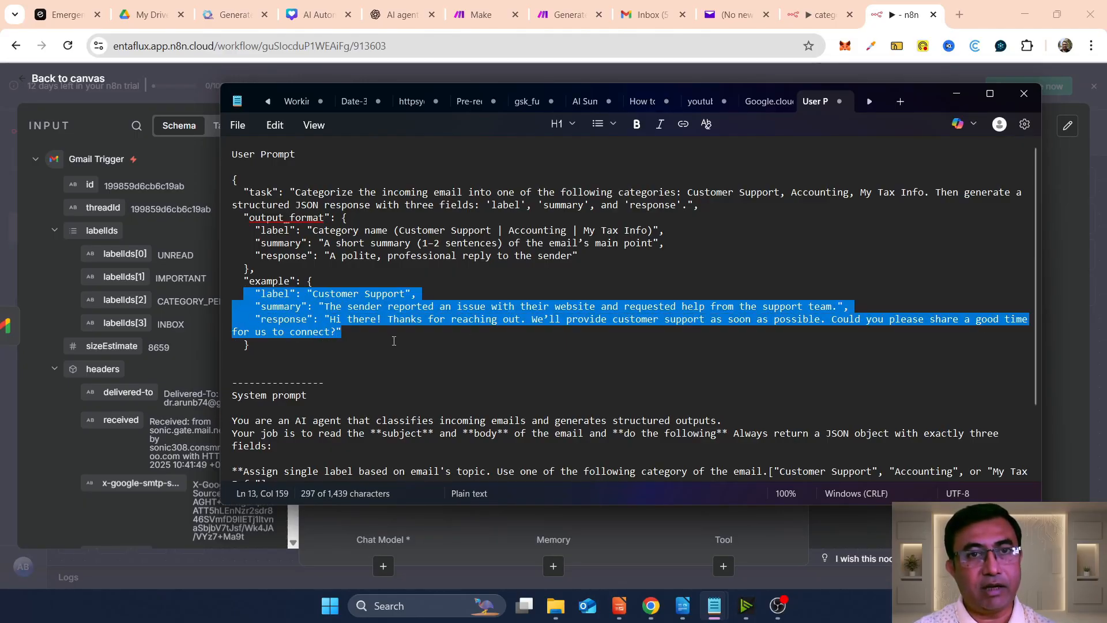
pyautogui.click(447, 287)
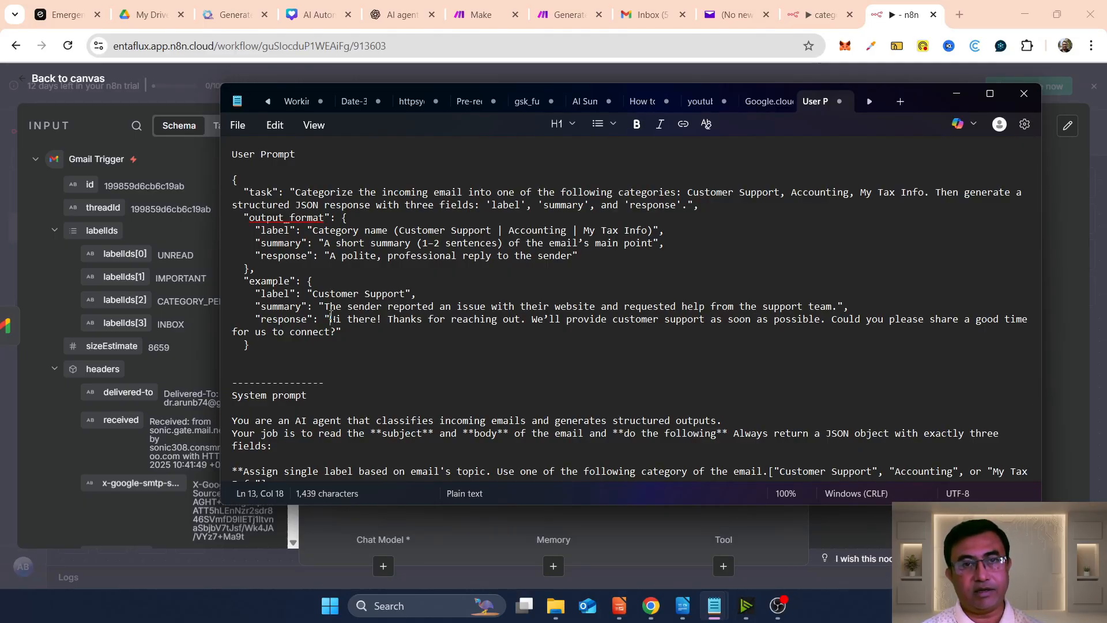
pyautogui.click(458, 343)
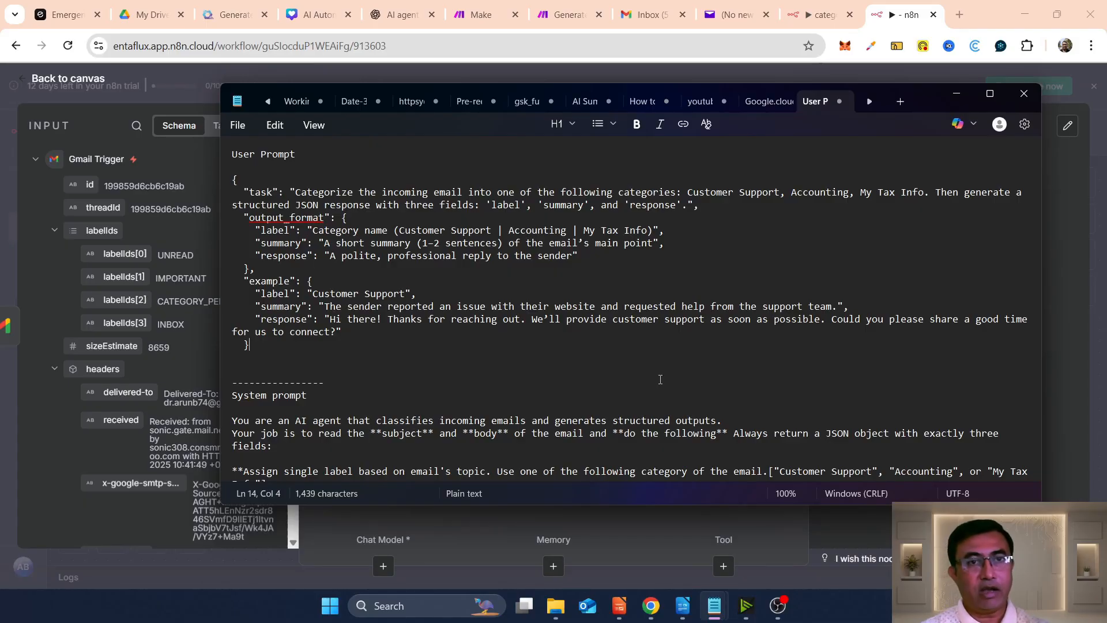
pyautogui.moveTo(230, 180); pyautogui.dragTo(263, 349)
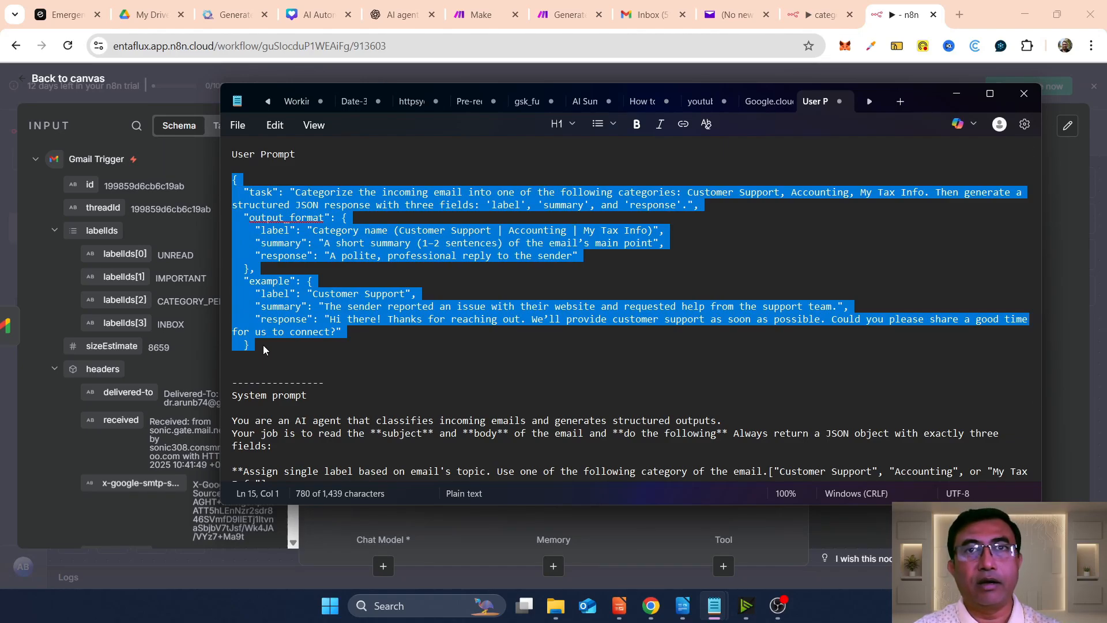
pyautogui.hotkey('alt', 'Tab')
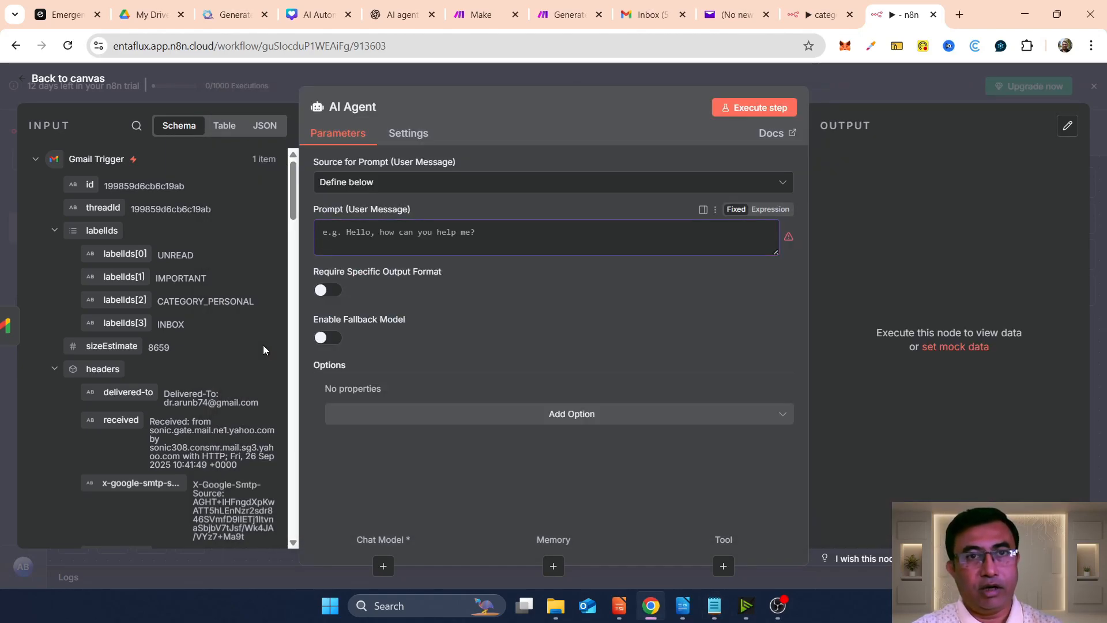
pyautogui.click(411, 232)
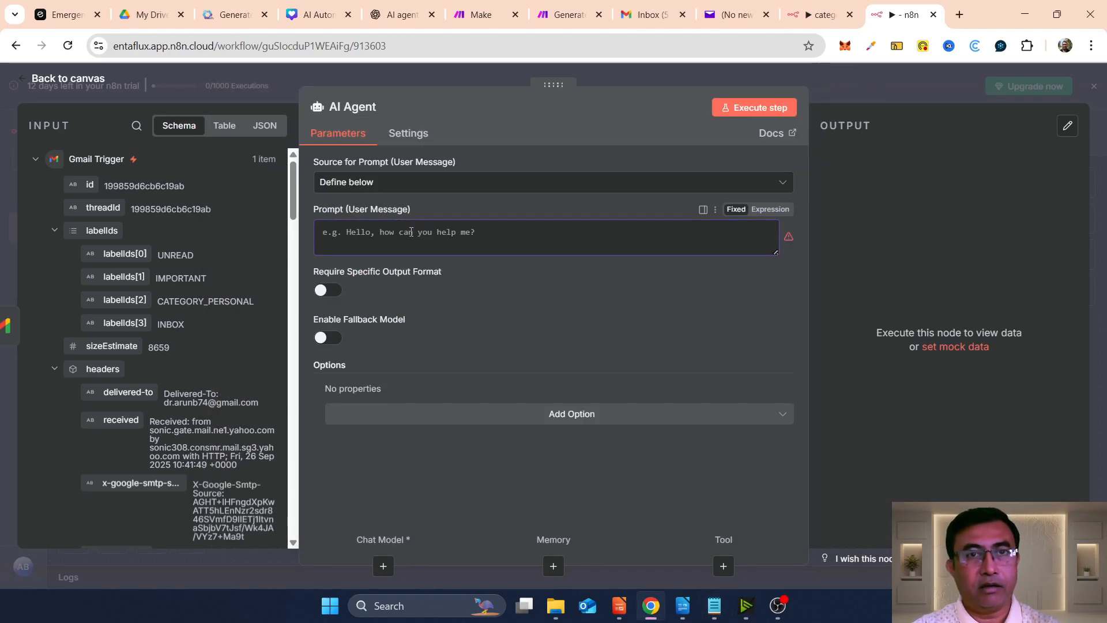
pyautogui.hotkey('ctrl', 'v')
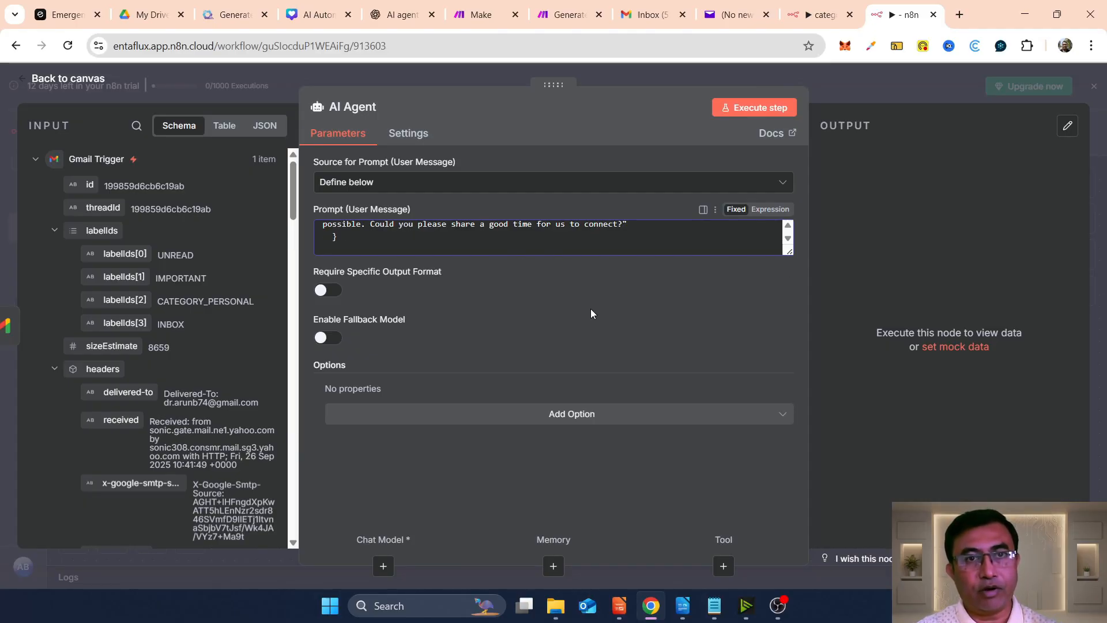
# Enable Require Specific Output Format for the AI Agent and add the System Message option
pyautogui.click(324, 293)
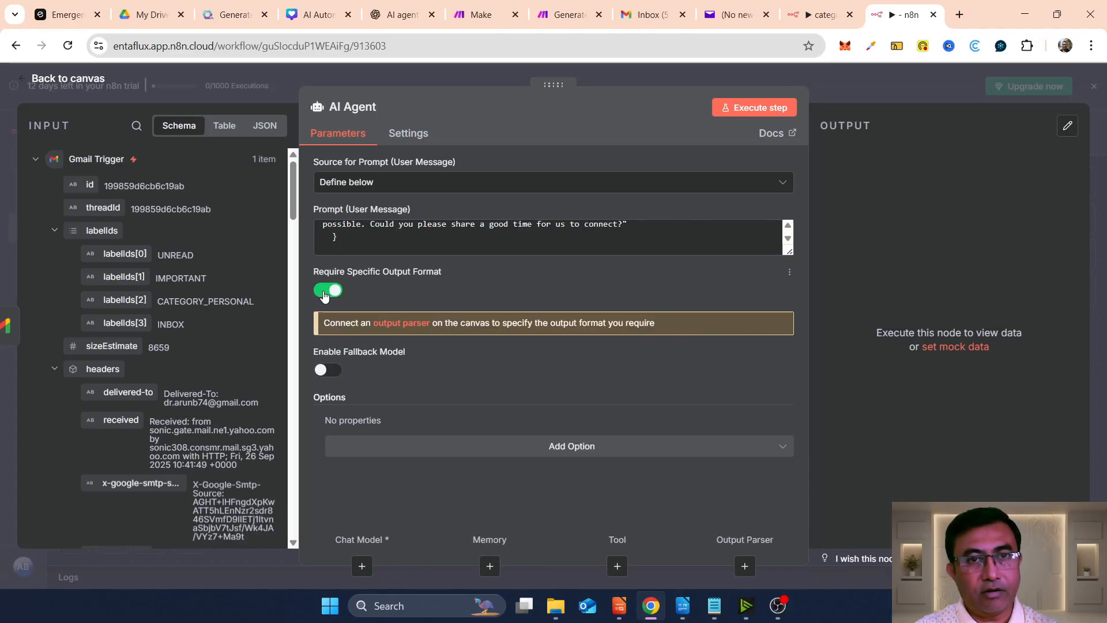
pyautogui.click(580, 453)
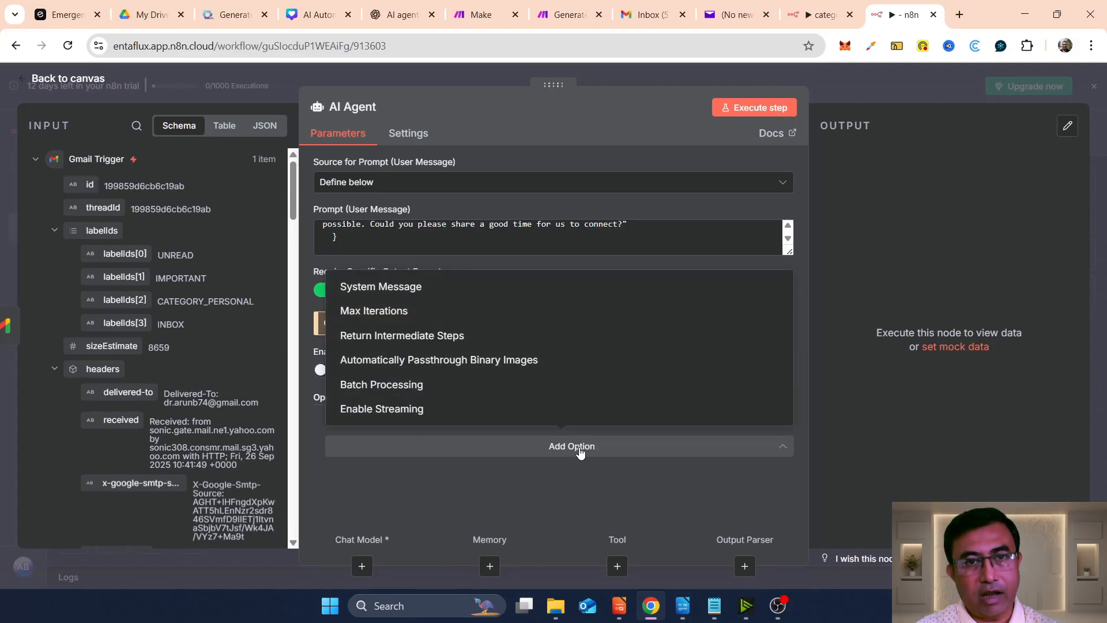
pyautogui.click(414, 288)
# Switch to Notepad and review the system prompt's instructions on the email subject and body, category label, summary and response
pyautogui.click(500, 466)
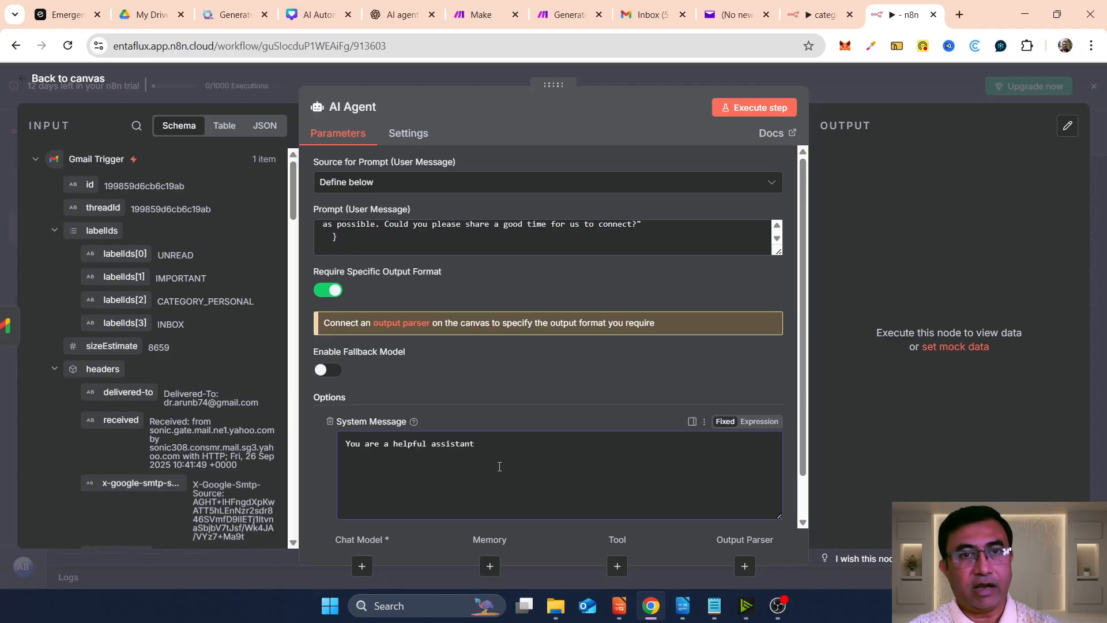
pyautogui.hotkey('alt', 'Tab')
pyautogui.scroll(-2, 526, 404)
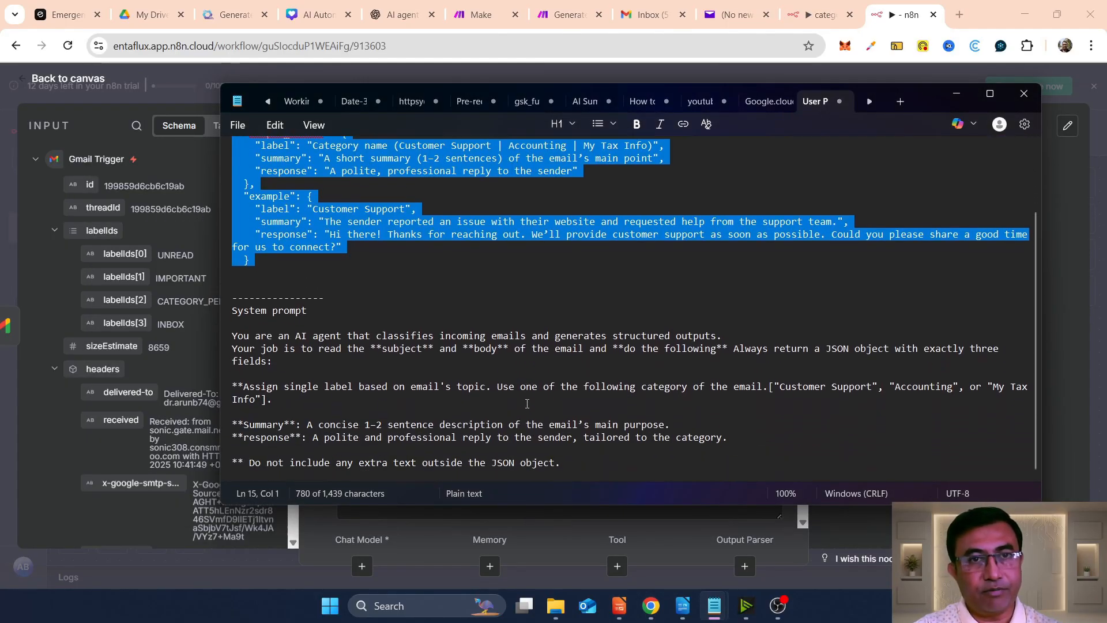
pyautogui.click(664, 366)
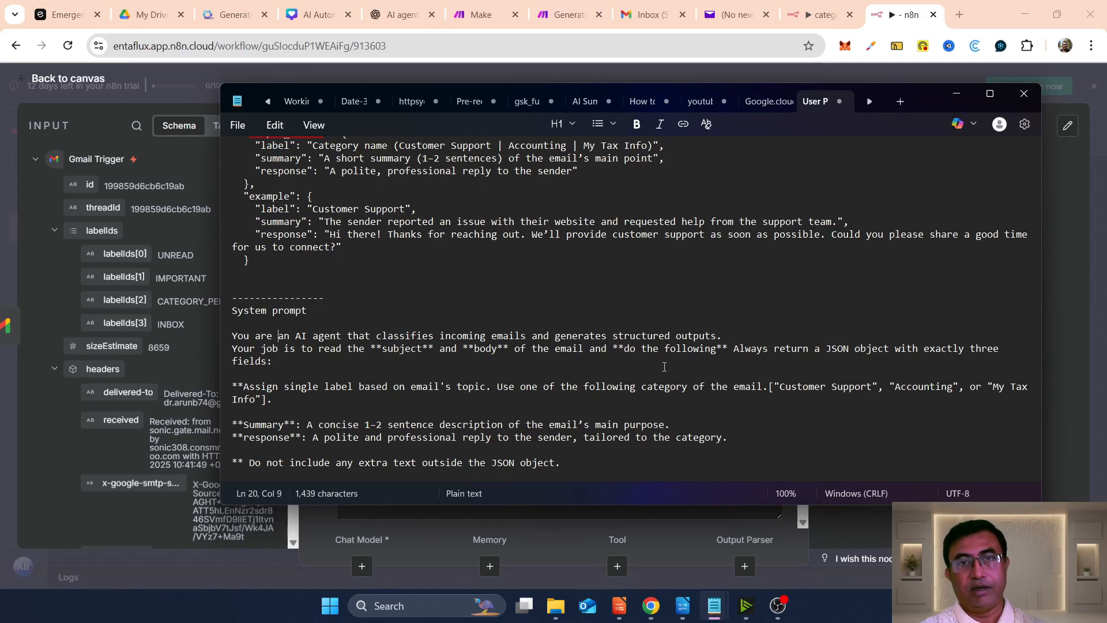
pyautogui.moveTo(371, 349); pyautogui.dragTo(381, 349)
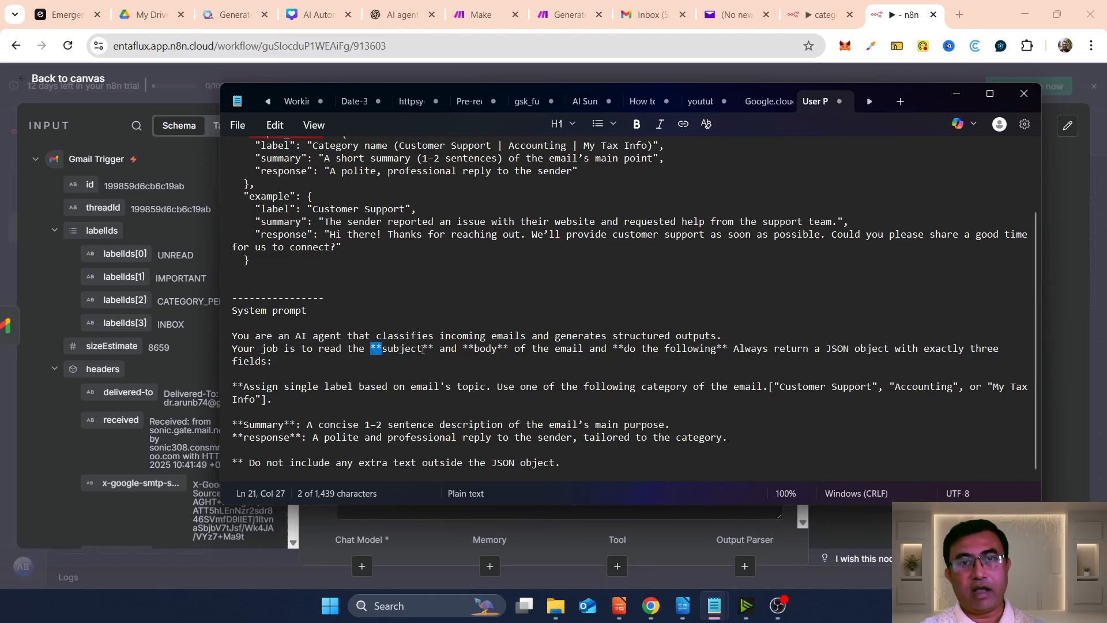
pyautogui.moveTo(423, 350); pyautogui.dragTo(429, 350)
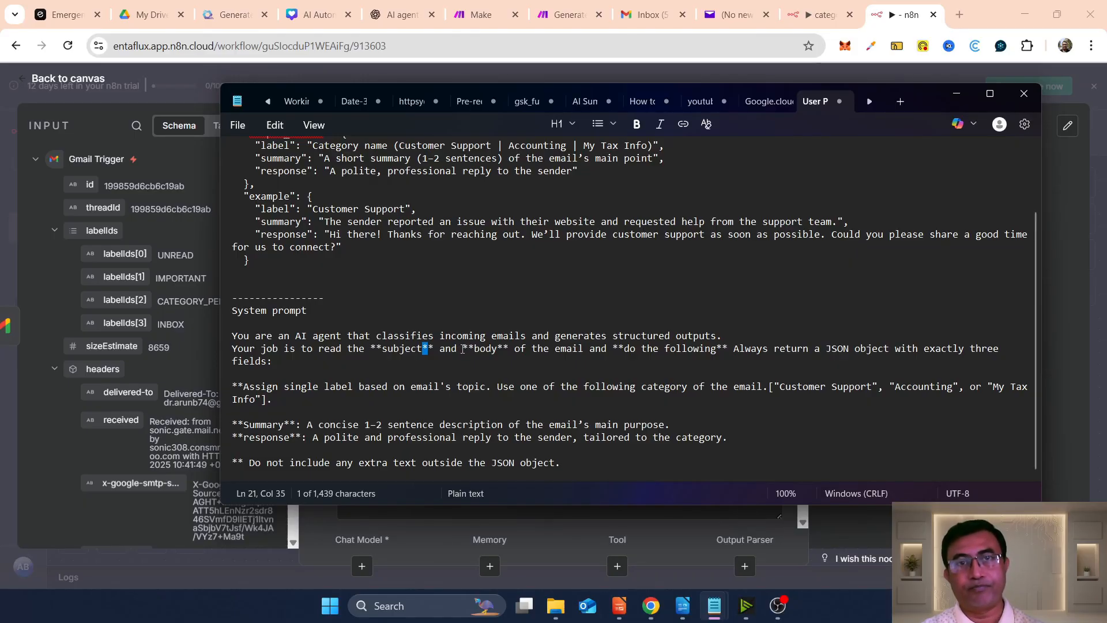
pyautogui.moveTo(463, 348); pyautogui.dragTo(511, 347)
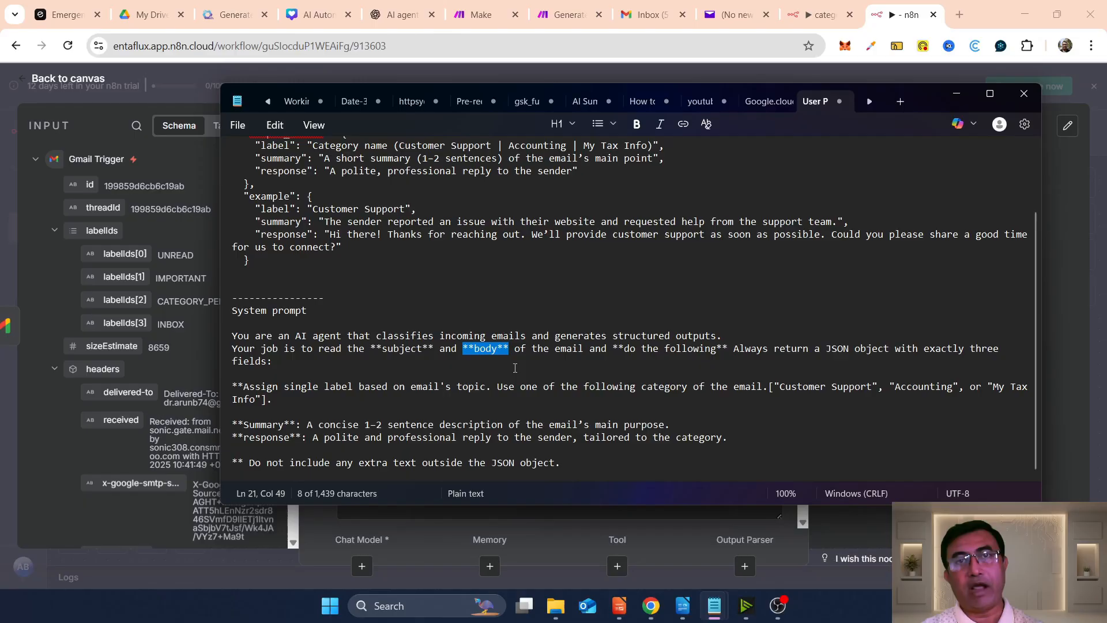
pyautogui.click(517, 368)
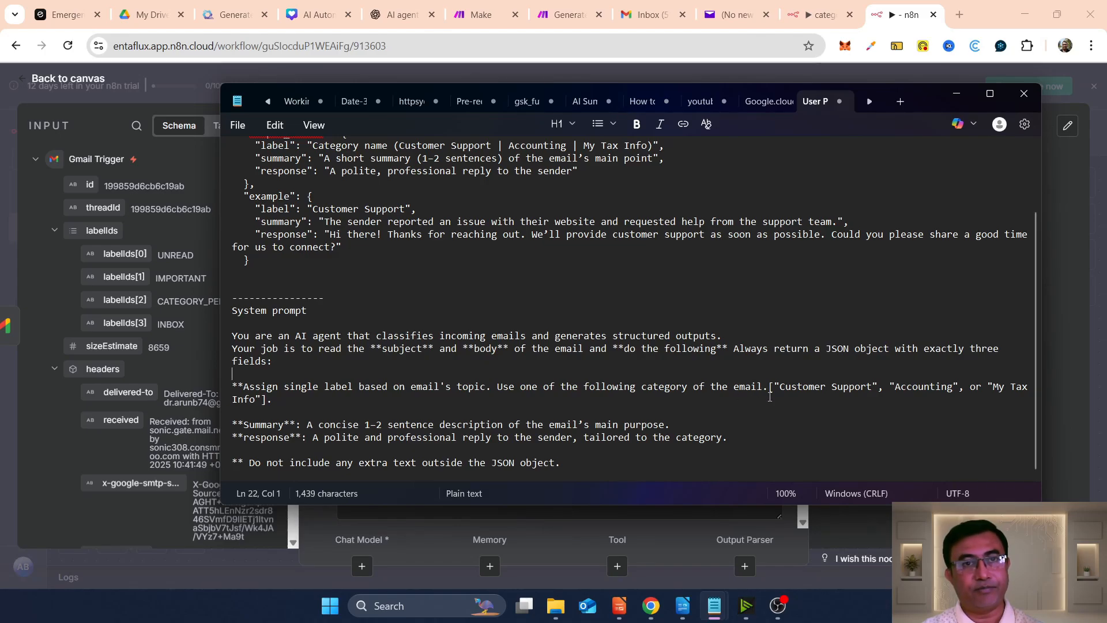
pyautogui.moveTo(233, 374); pyautogui.dragTo(614, 461)
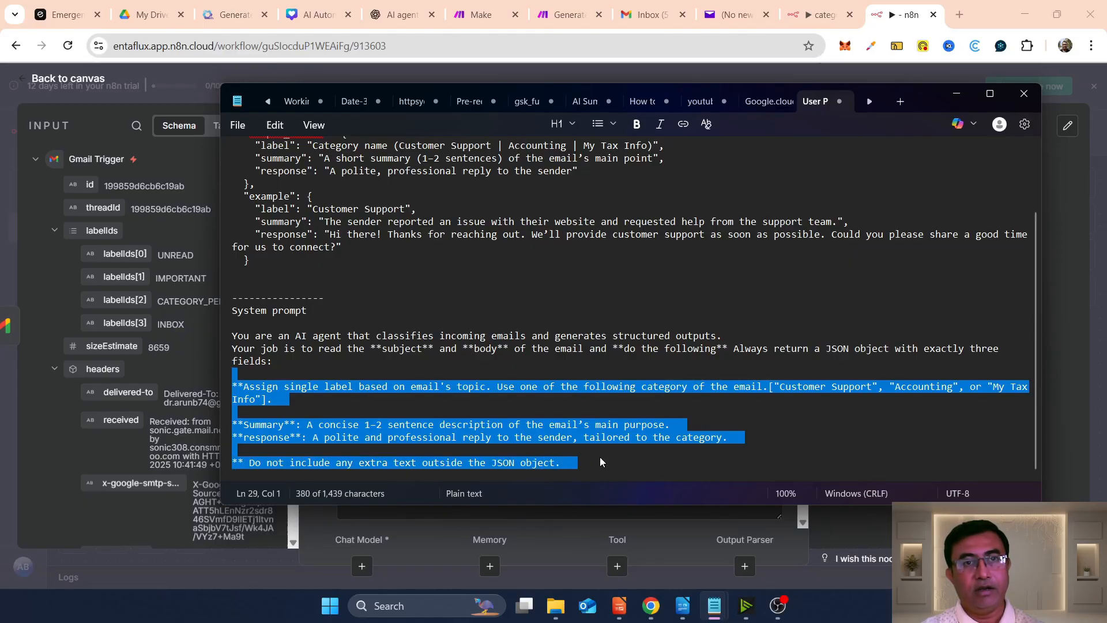
pyautogui.click(600, 457)
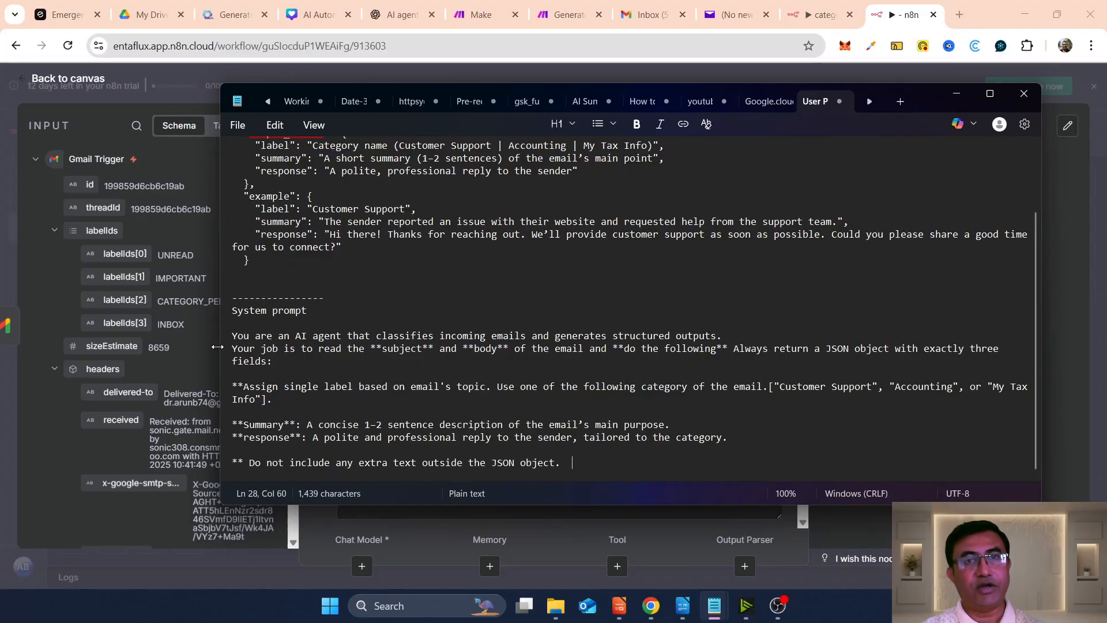
# Replace the AI Agent's default system message with the complete system prompt text from Notepad
pyautogui.moveTo(227, 336); pyautogui.dragTo(216, 513)
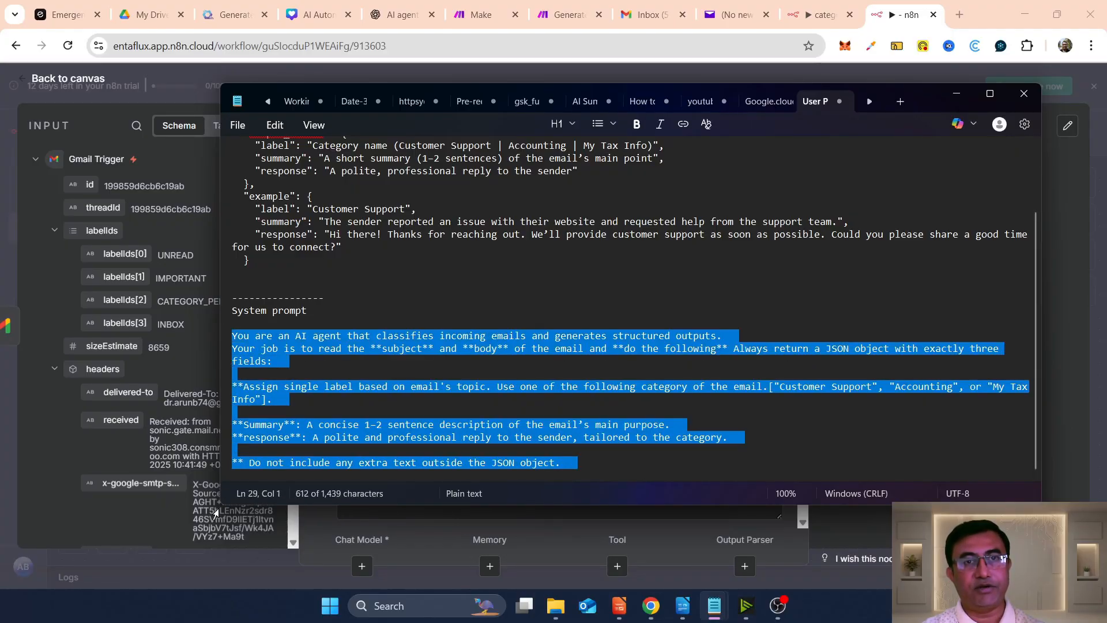
pyautogui.hotkey('alt', 'Tab')
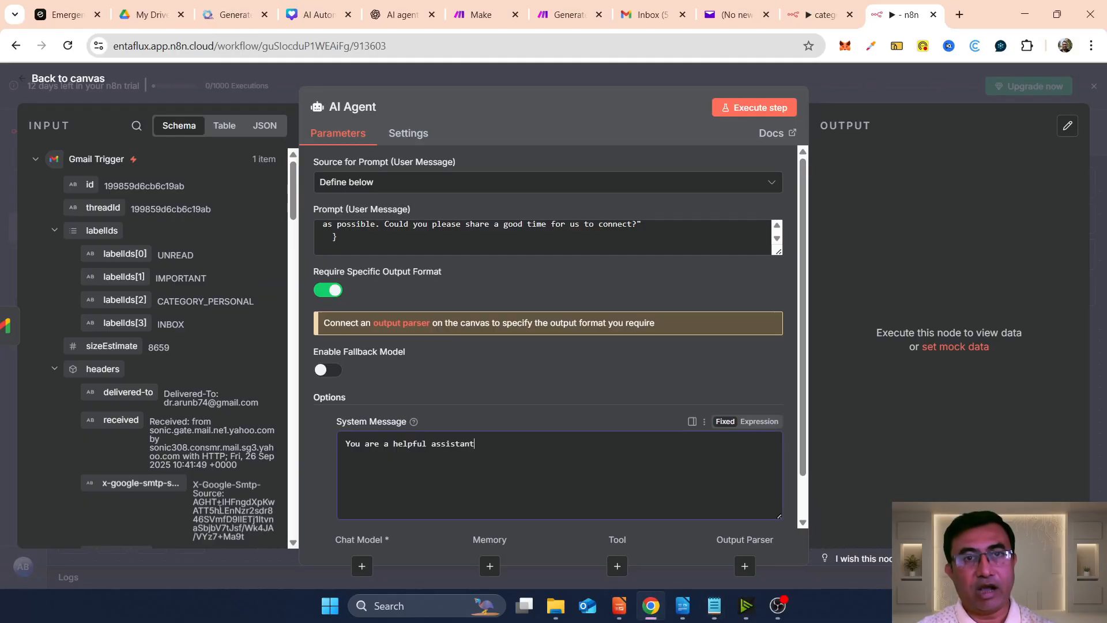
pyautogui.hotkey('ctrl', 'a')
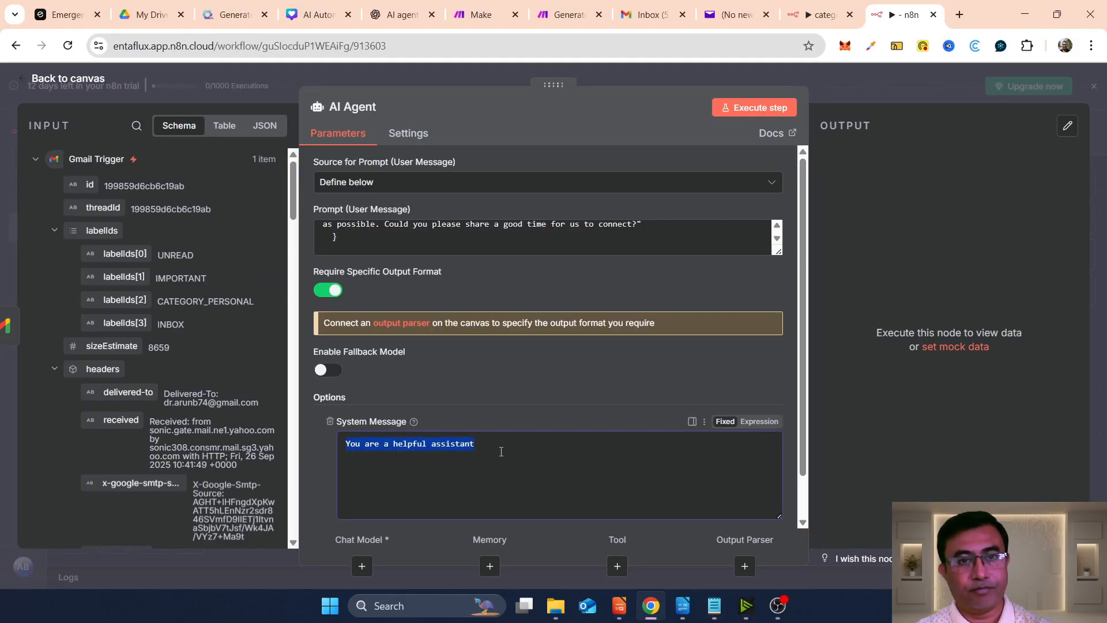
pyautogui.hotkey('ctrl', 'v')
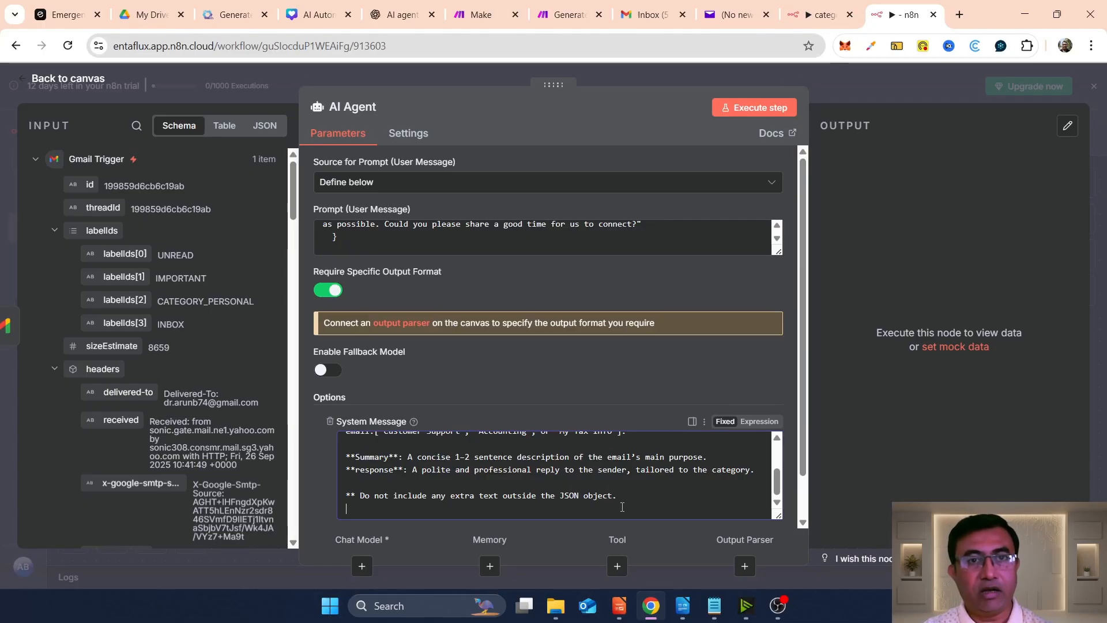
# Attach an OpenAI Chat Model to the AI Agent using the n8n free OpenAI API credits and gpt-4.1-mini, and return to the canvas
pyautogui.click(361, 566)
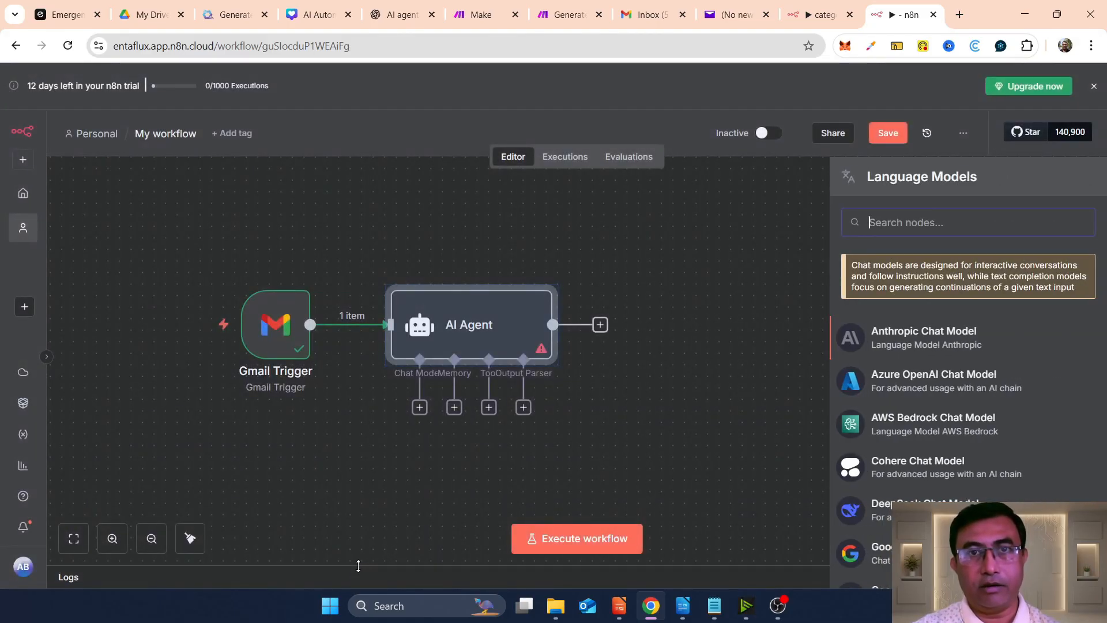
pyautogui.write('openai')
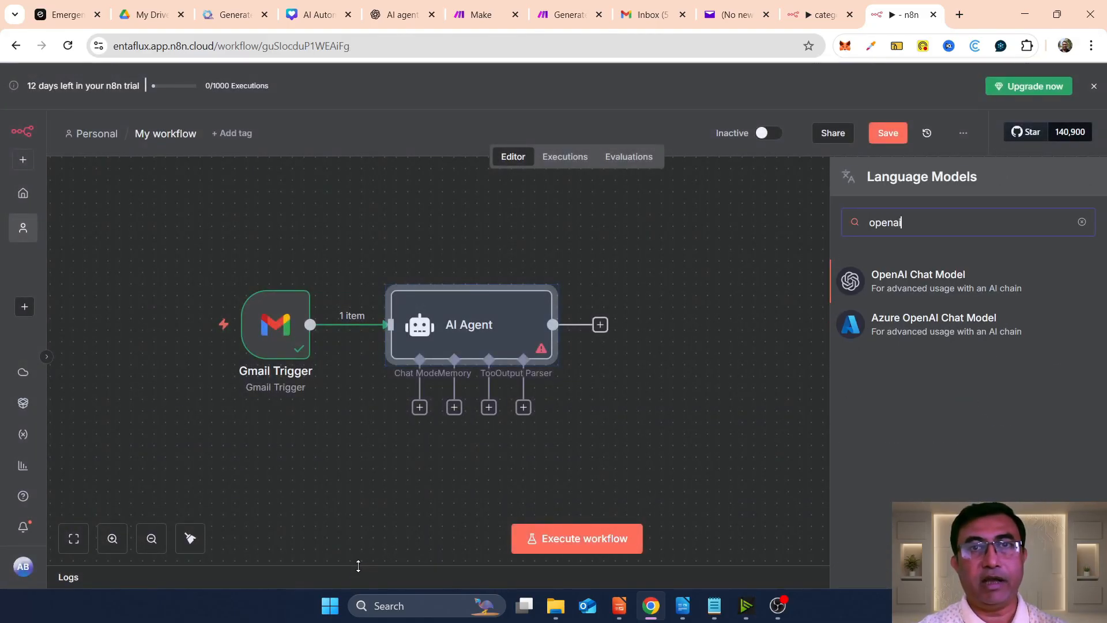
pyautogui.click(901, 291)
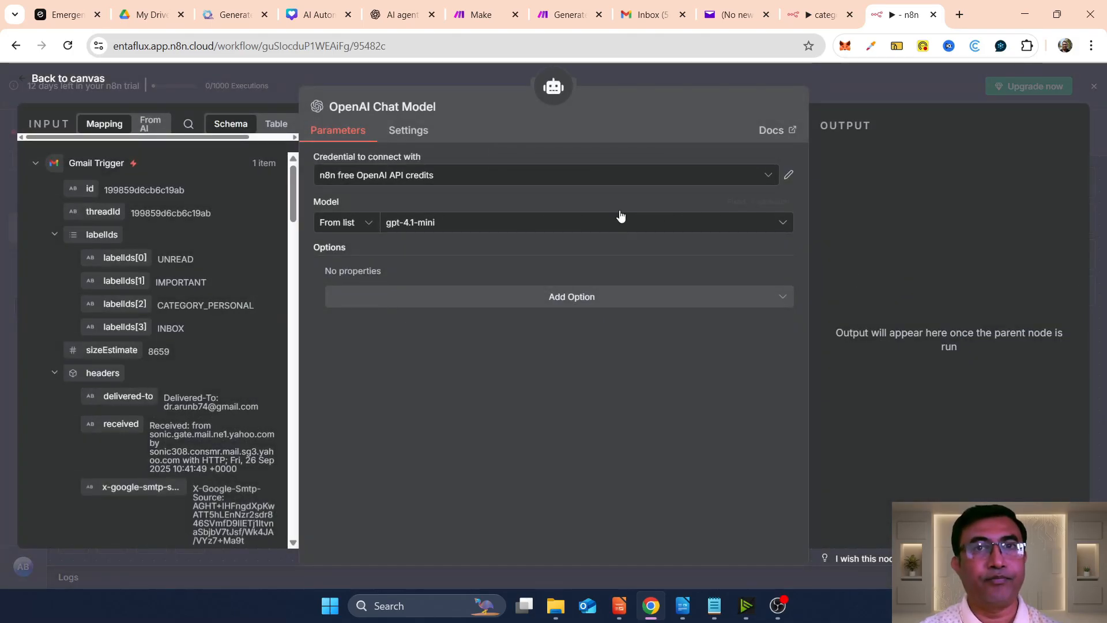
pyautogui.click(527, 175)
pyautogui.click(388, 212)
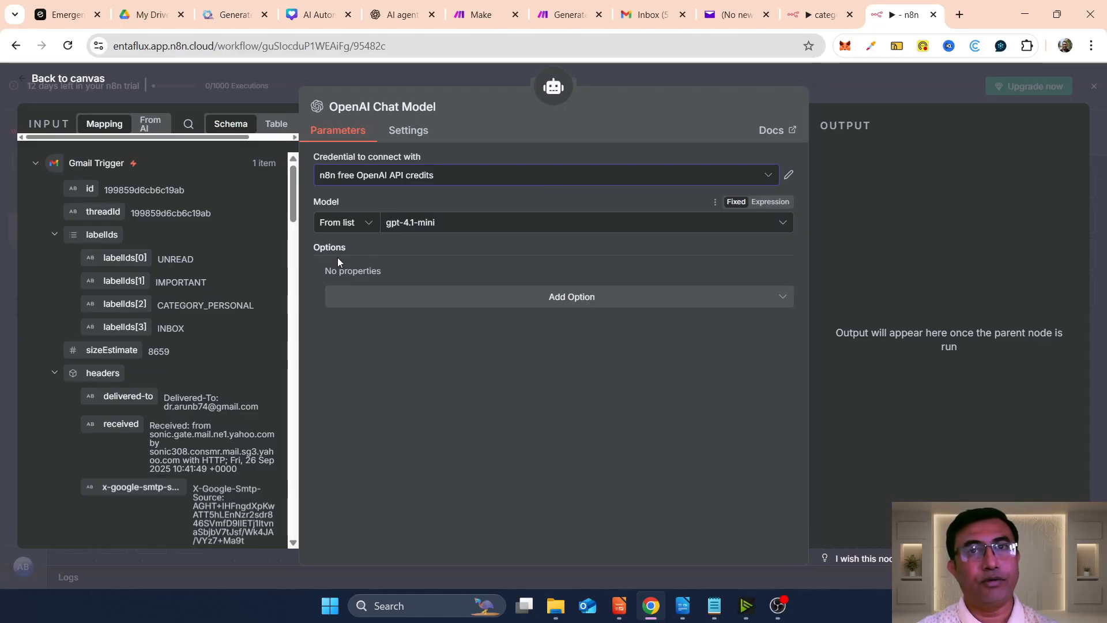
pyautogui.click(476, 227)
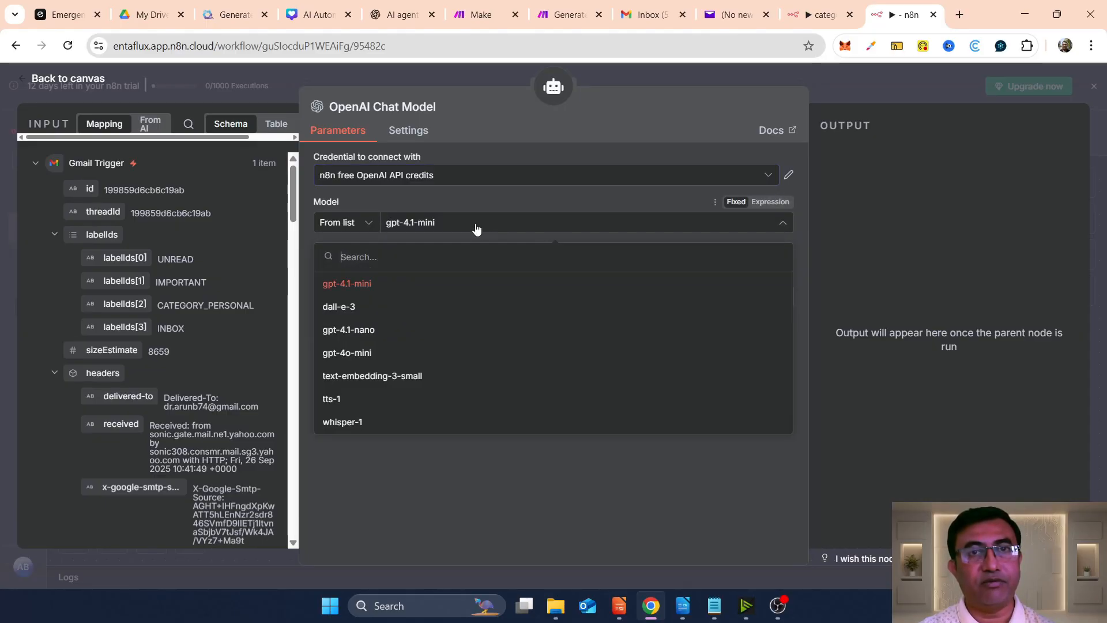
pyautogui.click(335, 284)
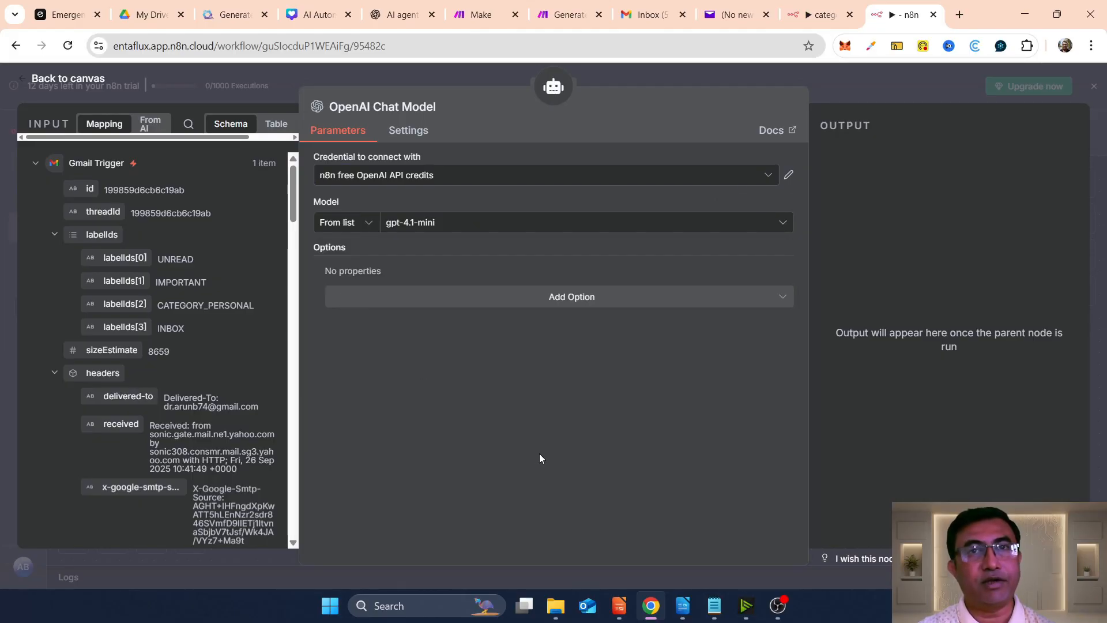
pyautogui.click(80, 81)
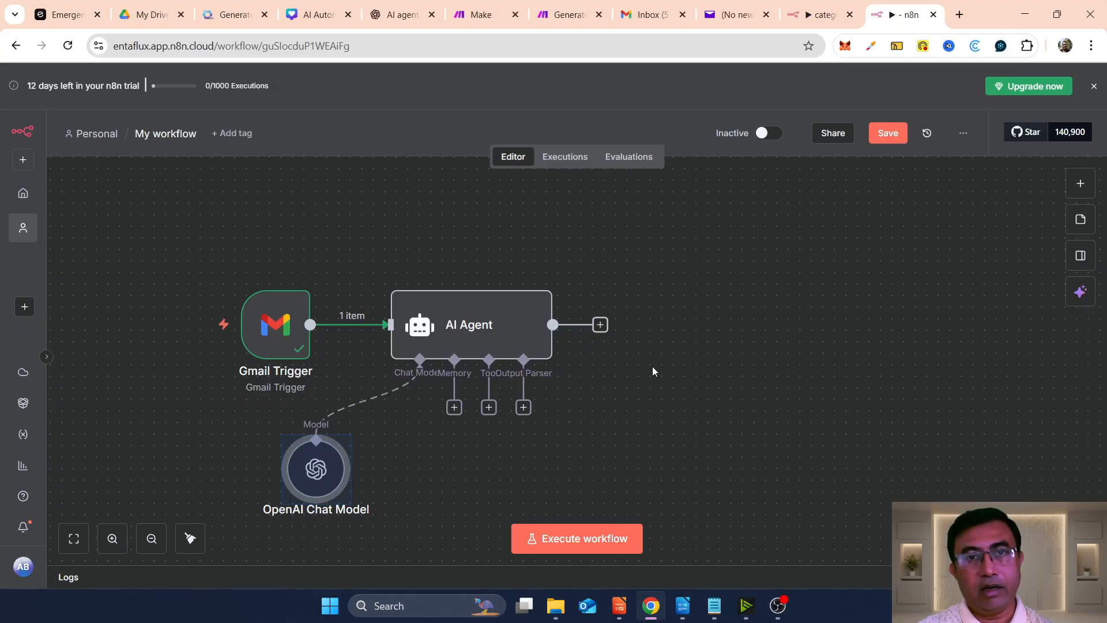
# Attach a Structured Output Parser to the AI Agent and set its schema type to Define using JSON Schema
pyautogui.click(524, 408)
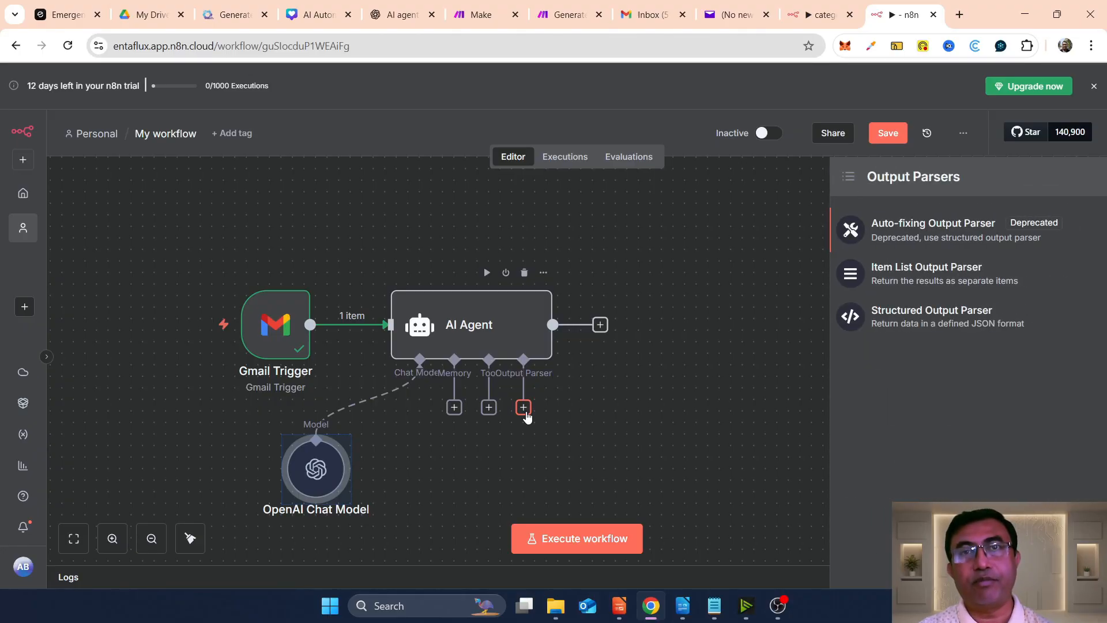
pyautogui.click(919, 318)
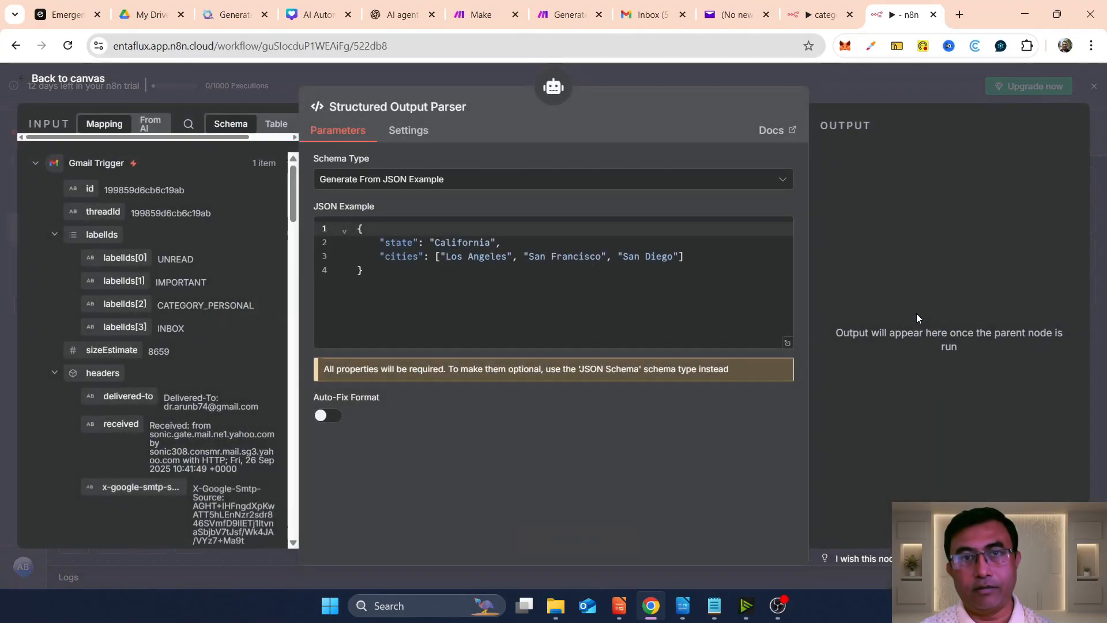
pyautogui.click(474, 183)
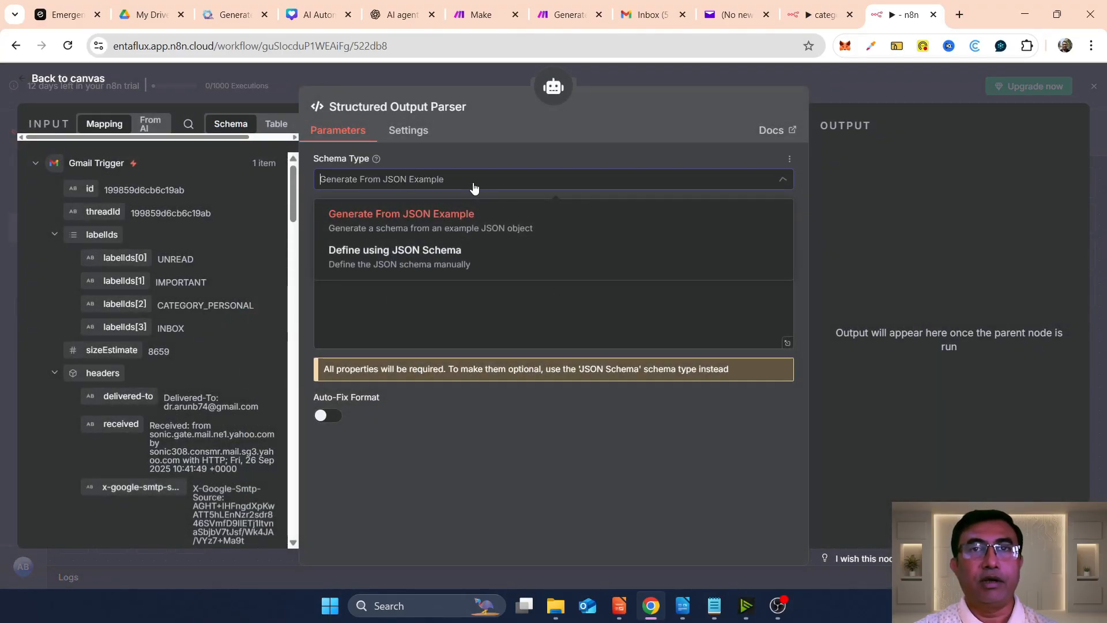
pyautogui.click(462, 263)
# Replace the parser's sample input schema with the user prompt JSON from Notepad, including its task, output_format and example blocks, and return to the canvas
pyautogui.click(478, 338)
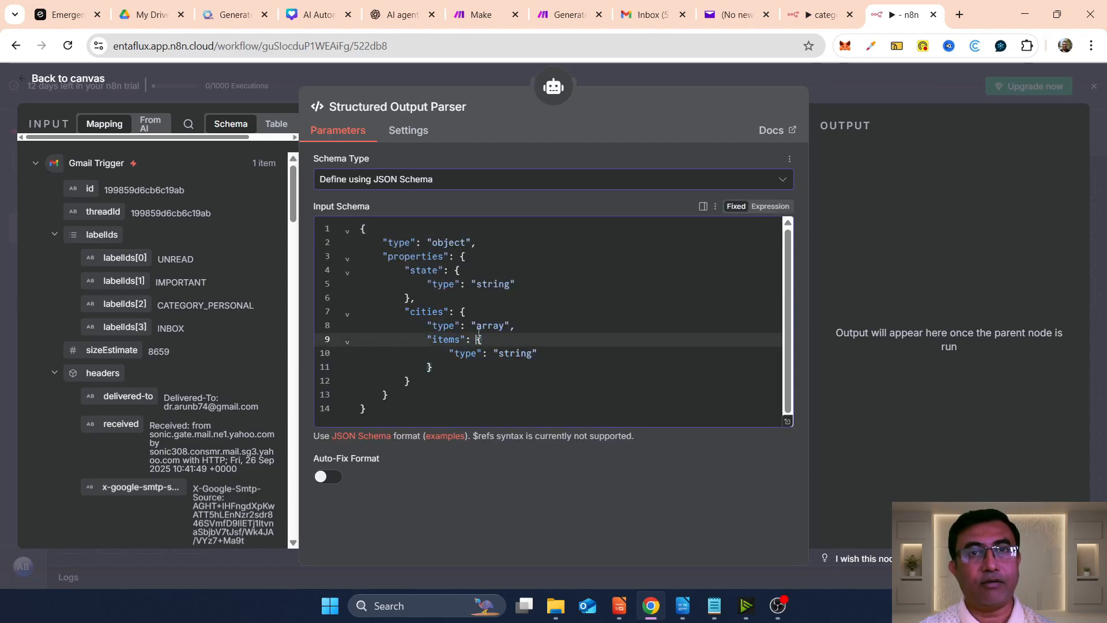
pyautogui.hotkey('ctrl', 'a')
pyautogui.press('BackSpace')
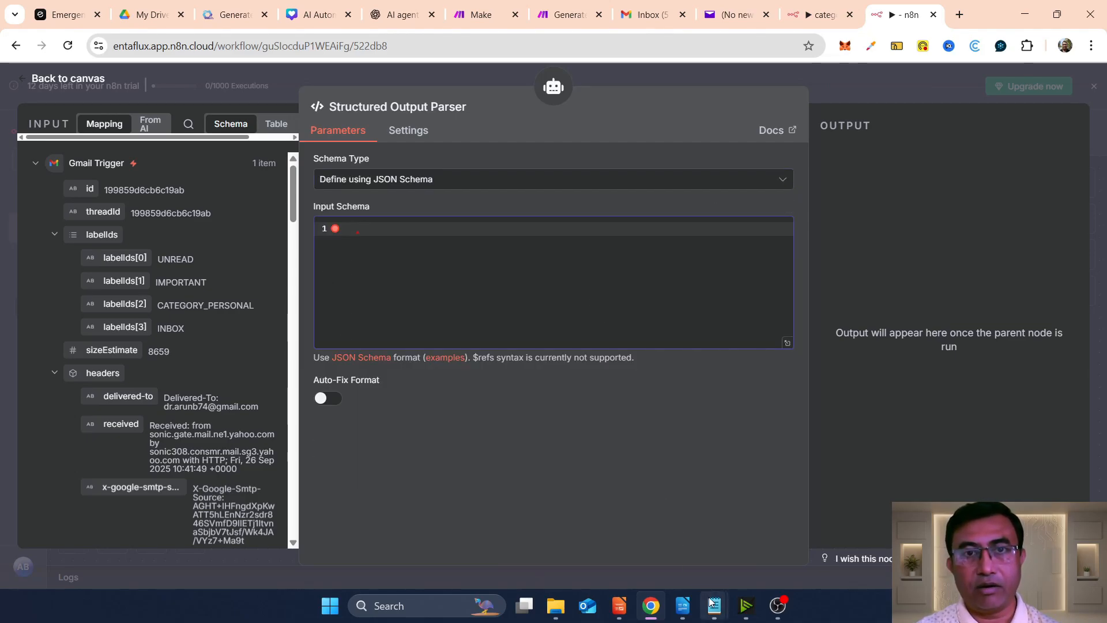
pyautogui.moveTo(714, 610)
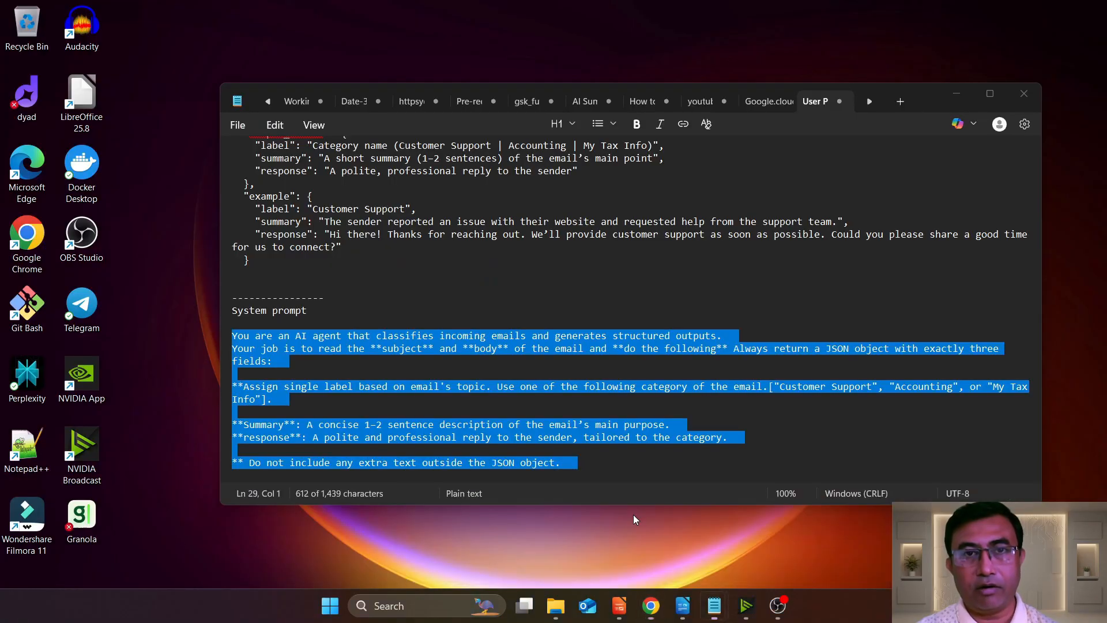
pyautogui.click(633, 514)
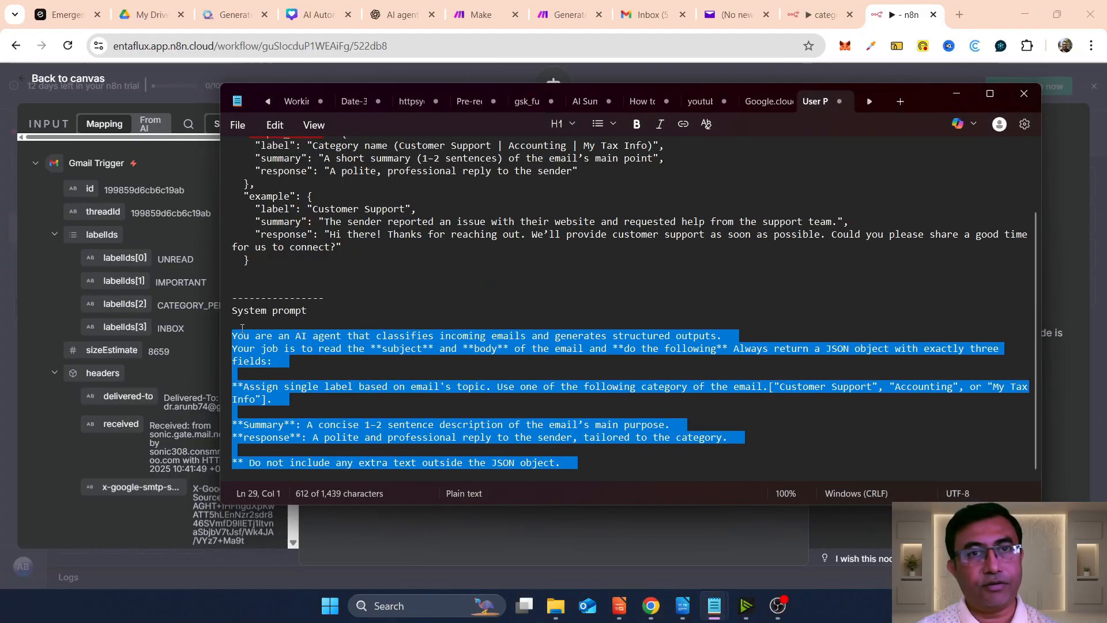
pyautogui.scroll(2, 298, 277)
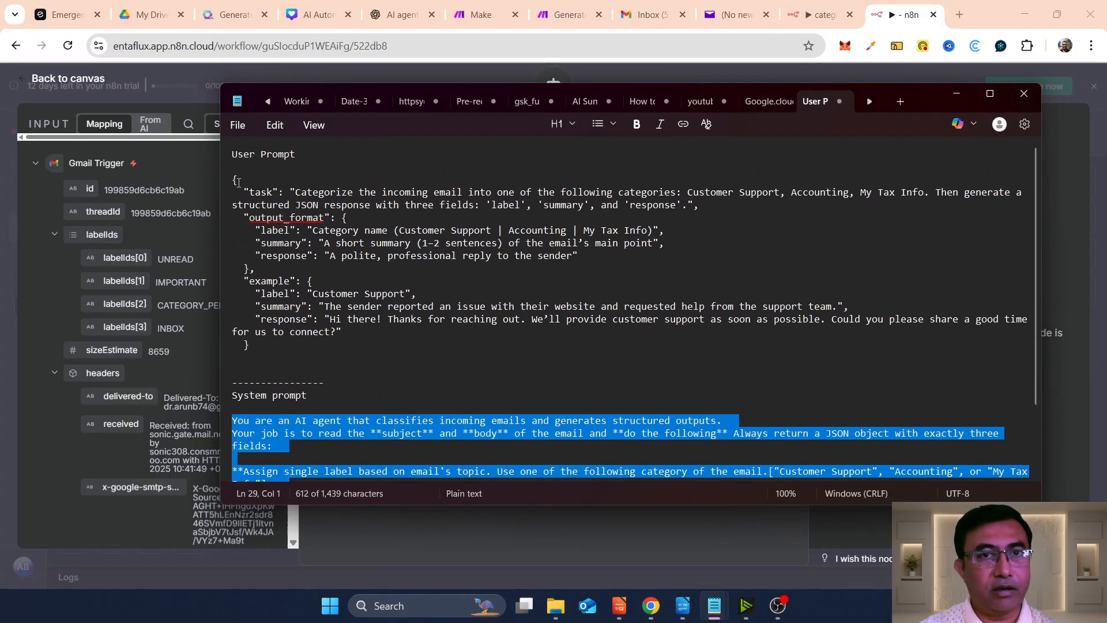
pyautogui.moveTo(230, 180); pyautogui.dragTo(255, 346)
pyautogui.hotkey('ctrl', 'c')
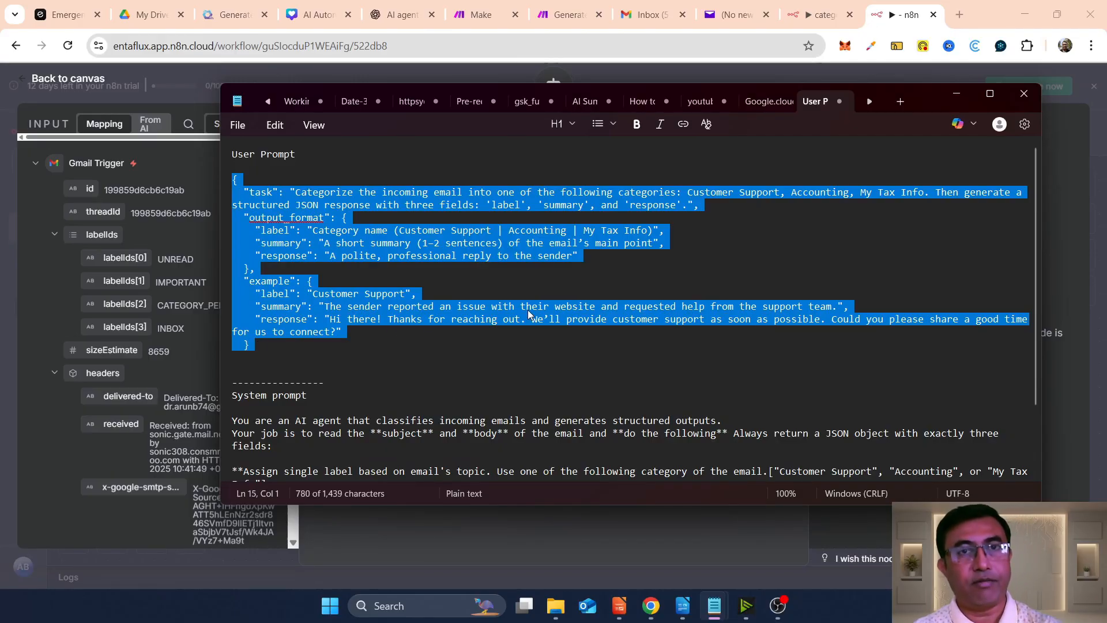
pyautogui.hotkey('alt', 'Tab')
pyautogui.hotkey('ctrl', 'v')
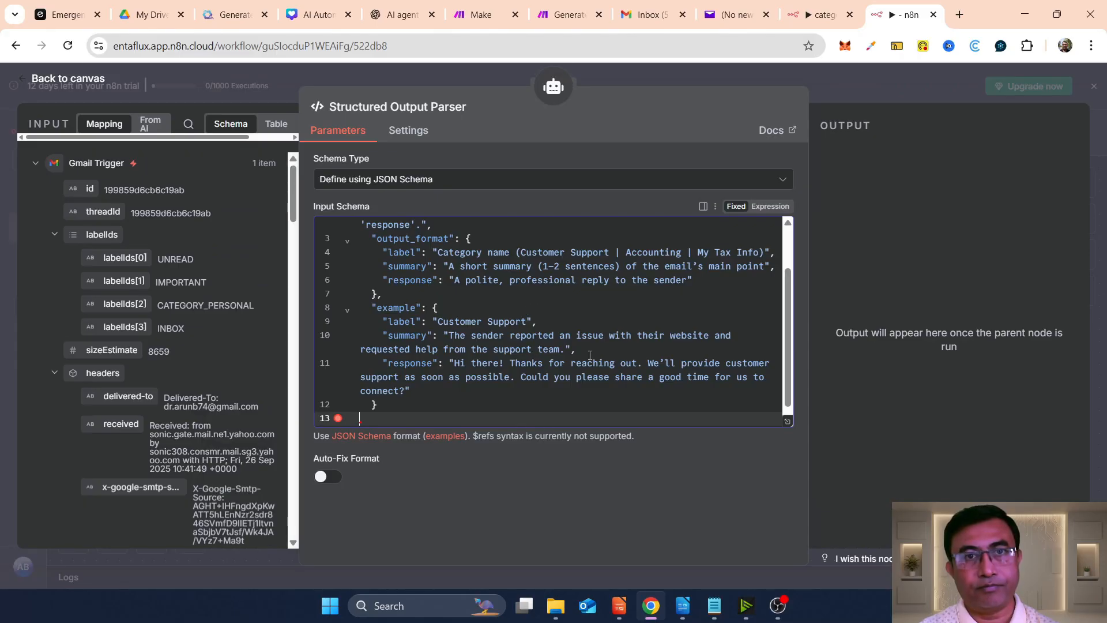
pyautogui.scroll(-1, 587, 363)
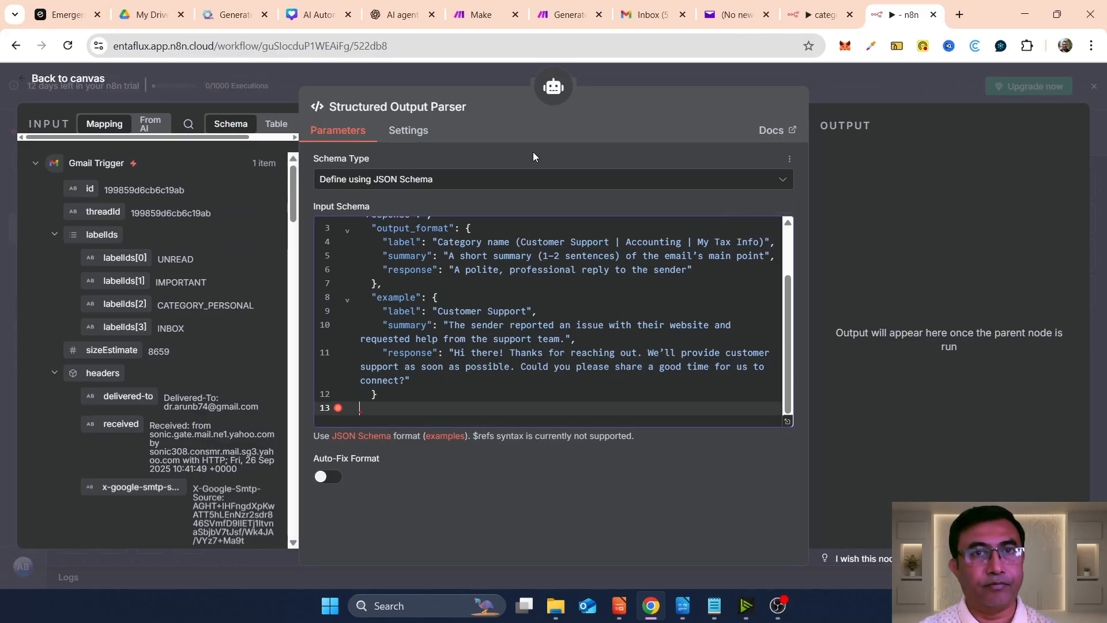
pyautogui.click(78, 81)
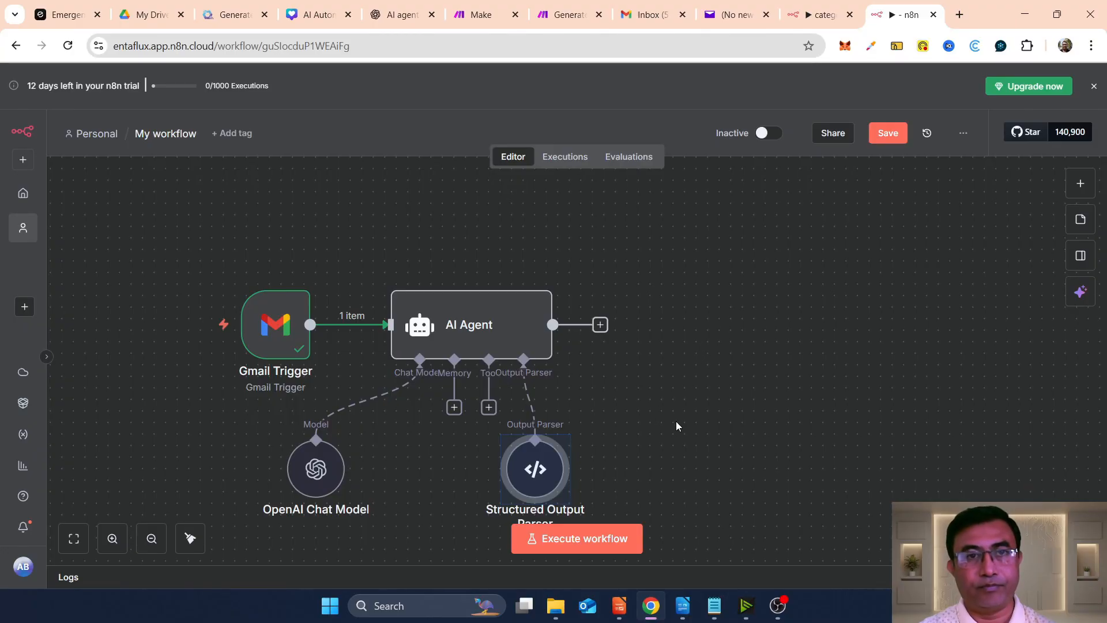
# Try to execute the AI Agent node on its own
pyautogui.scroll(-2, 677, 427)
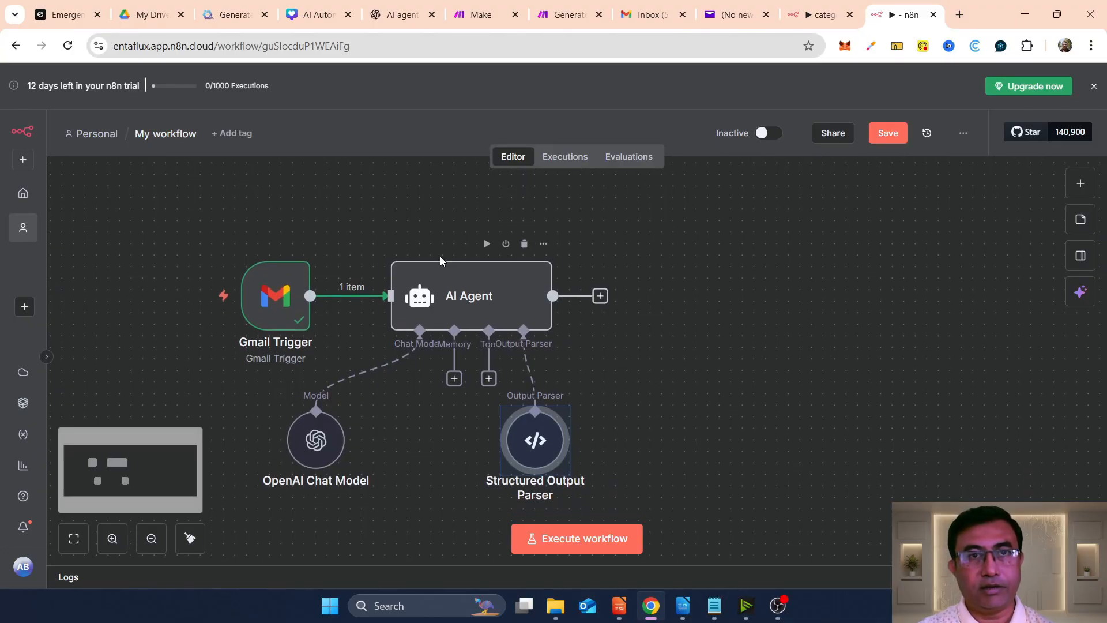
pyautogui.click(486, 247)
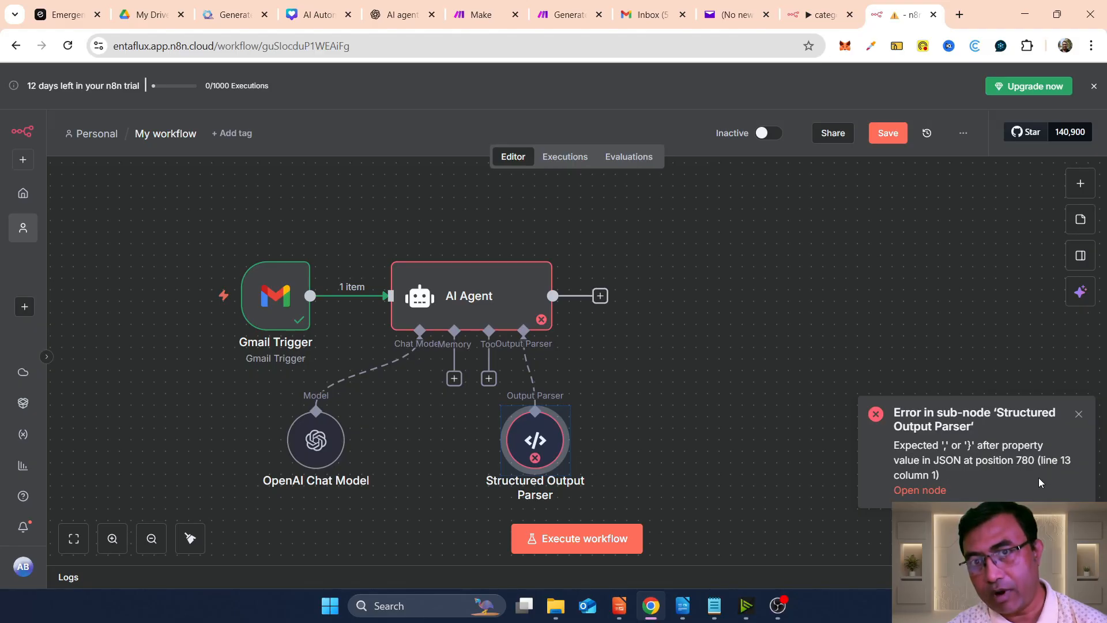
pyautogui.rightClick(527, 441)
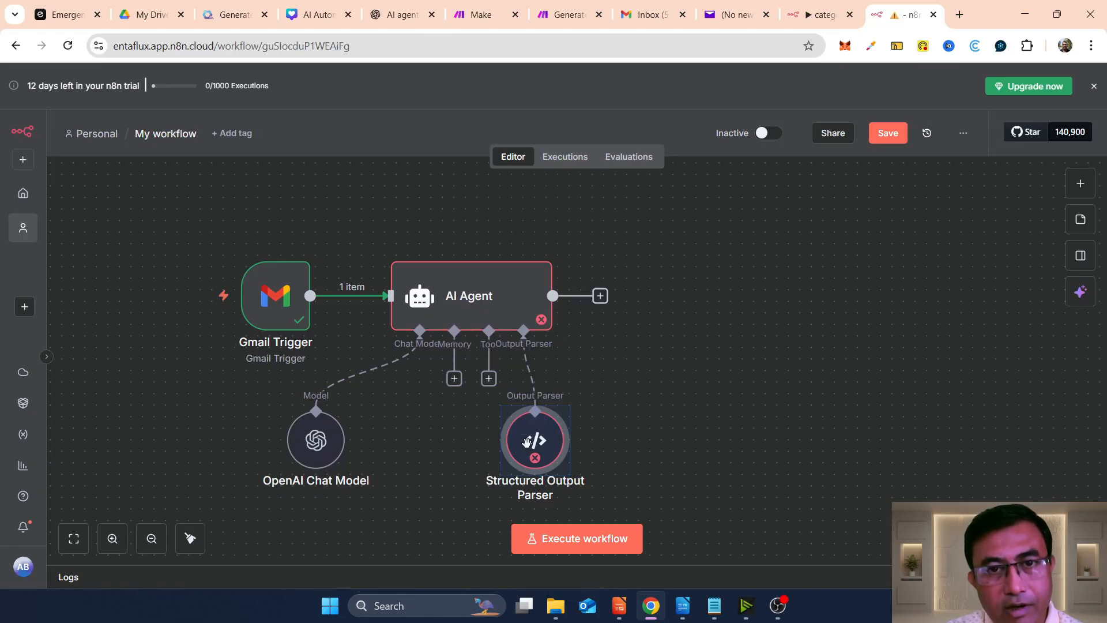
pyautogui.press('Escape')
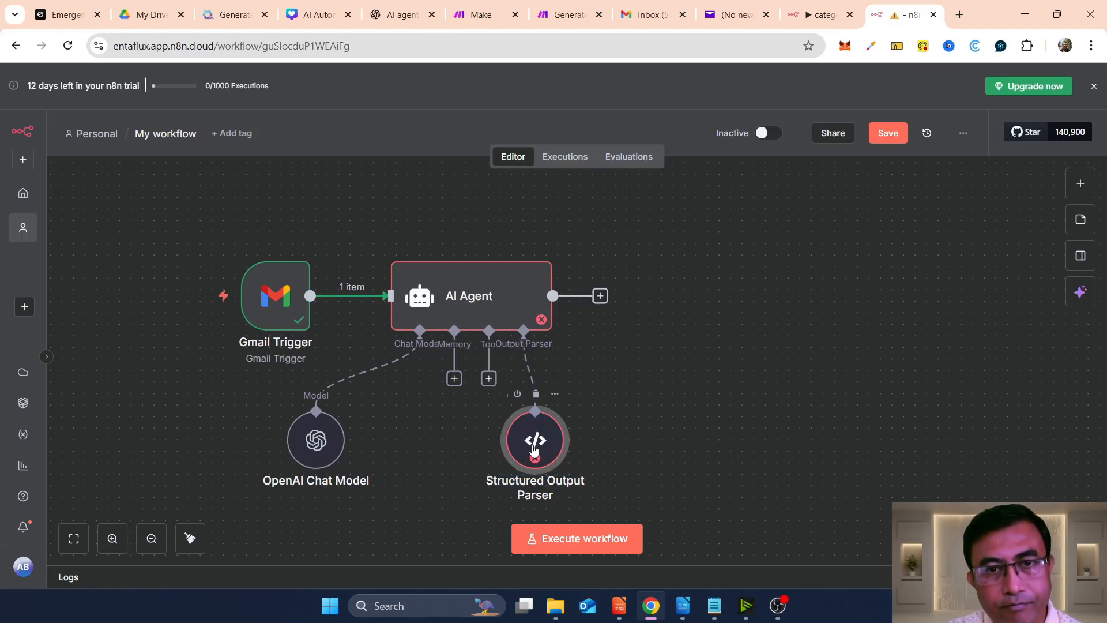
# Add the missing comma after the task entry in the Structured Output Parser's JSON schema, and execute the AI Agent node again
pyautogui.doubleClick(536, 442)
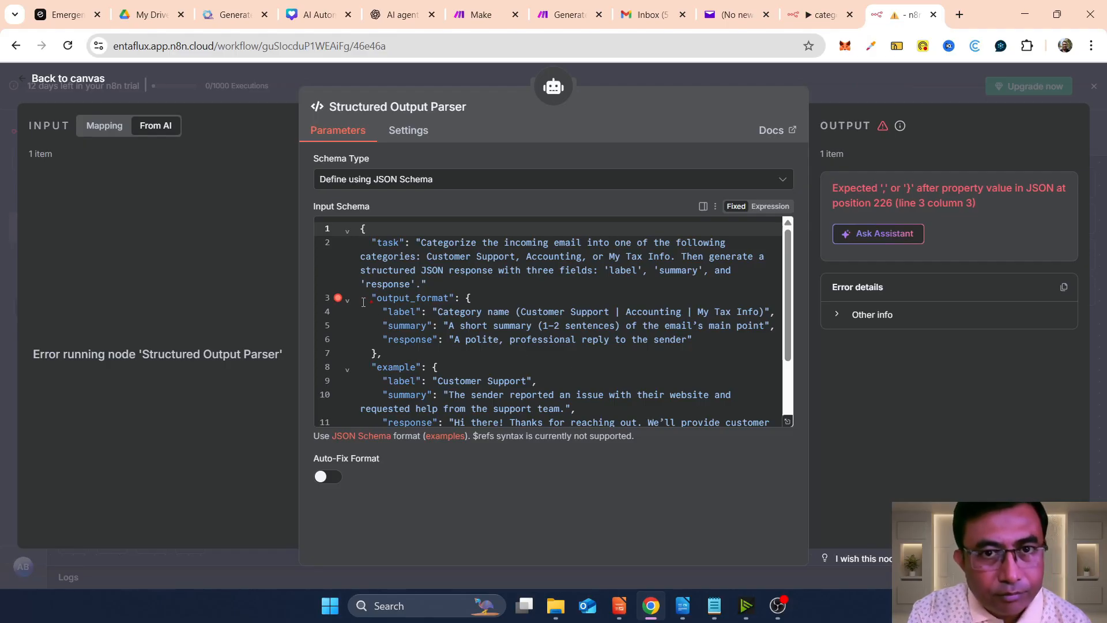
pyautogui.moveTo(361, 297); pyautogui.dragTo(479, 297)
pyautogui.click(447, 285)
pyautogui.write(',')
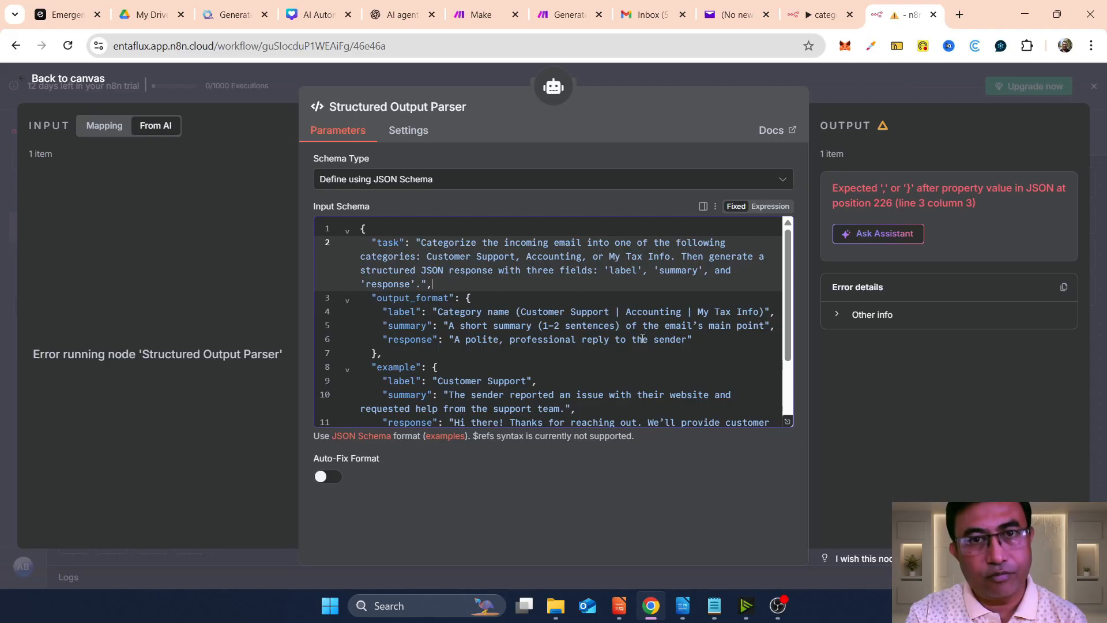
pyautogui.scroll(-2, 644, 352)
pyautogui.scroll(2, 644, 351)
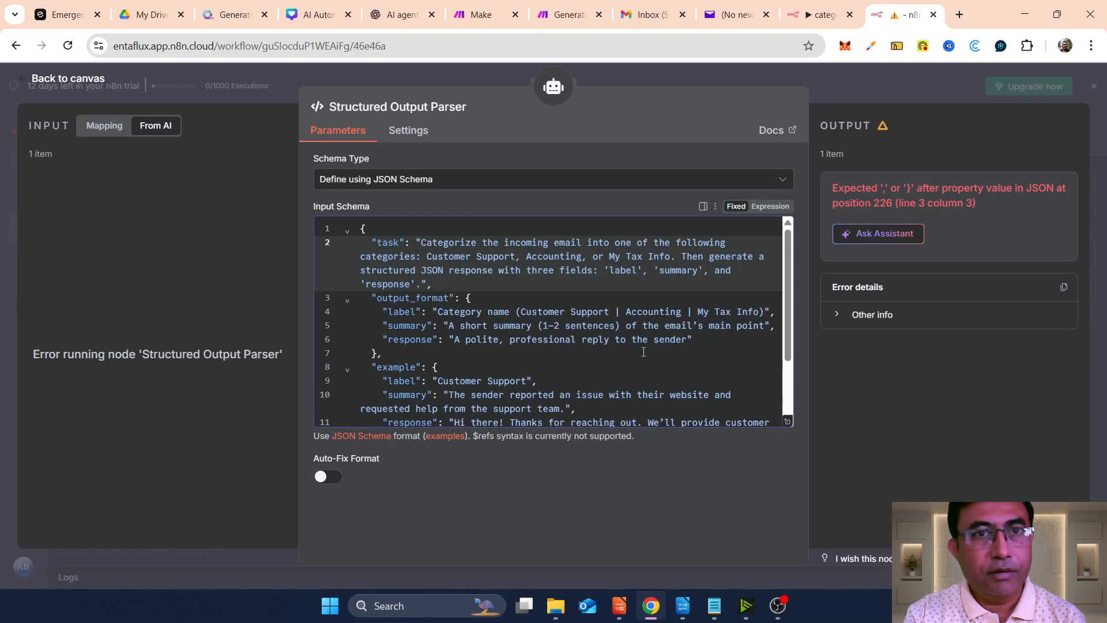
pyautogui.click(84, 78)
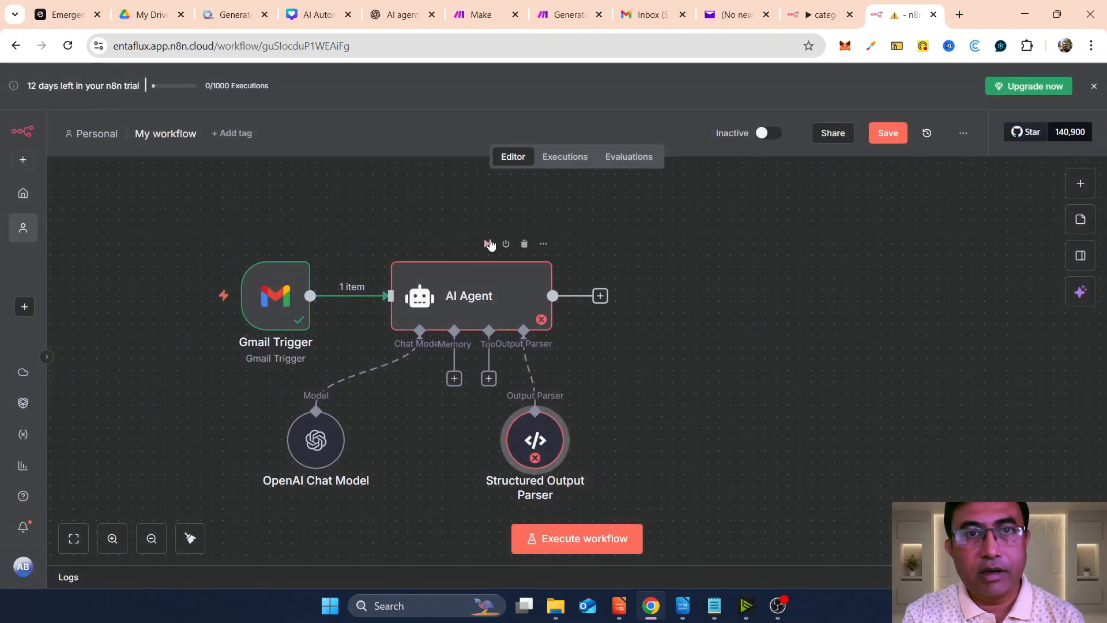
pyautogui.click(488, 242)
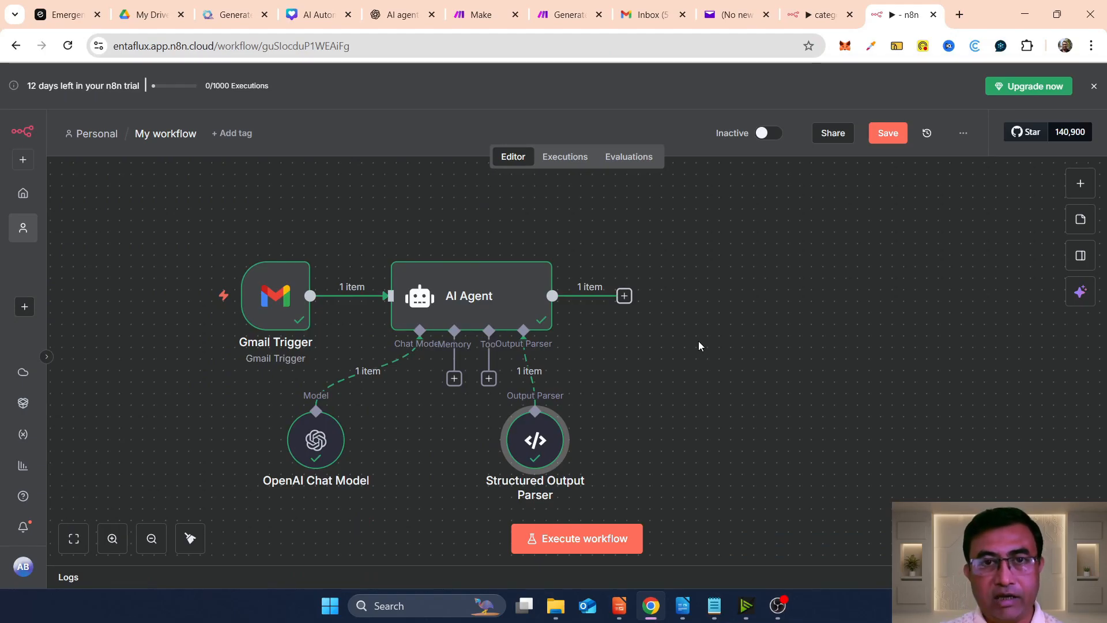
# Add a second AI Agent node after the first AI Agent's output and return to the canvas
pyautogui.click(624, 297)
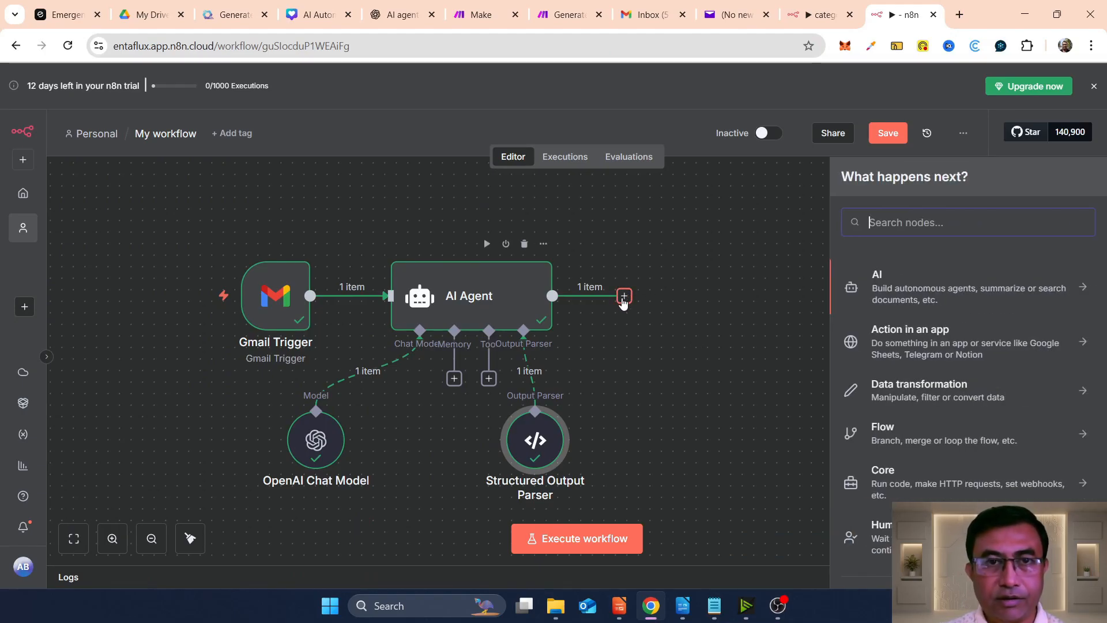
pyautogui.write('ai agent')
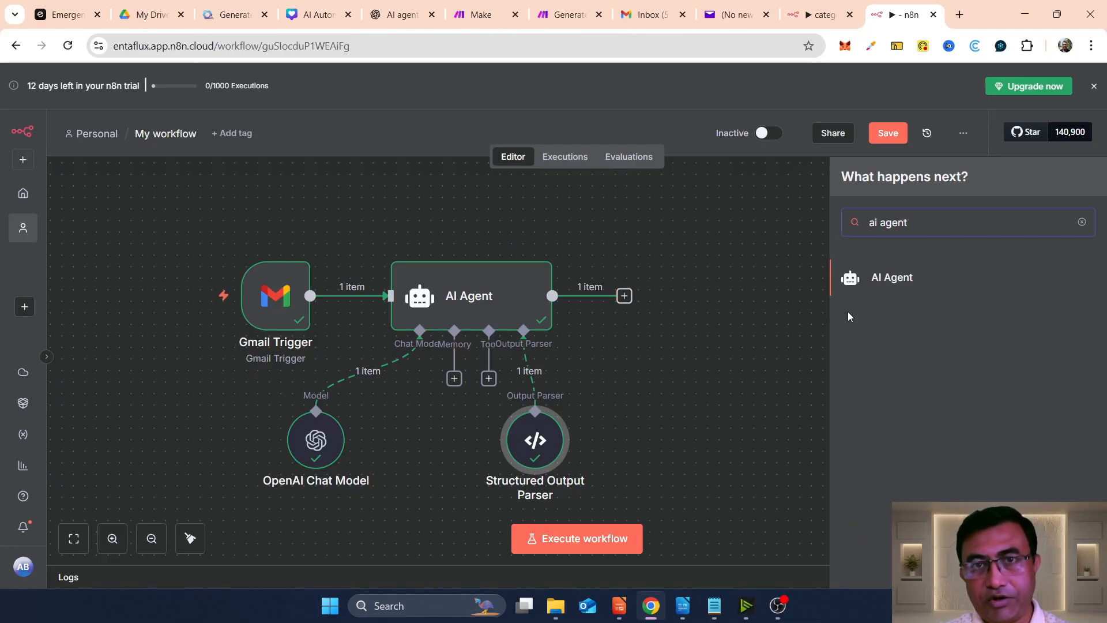
pyautogui.click(867, 279)
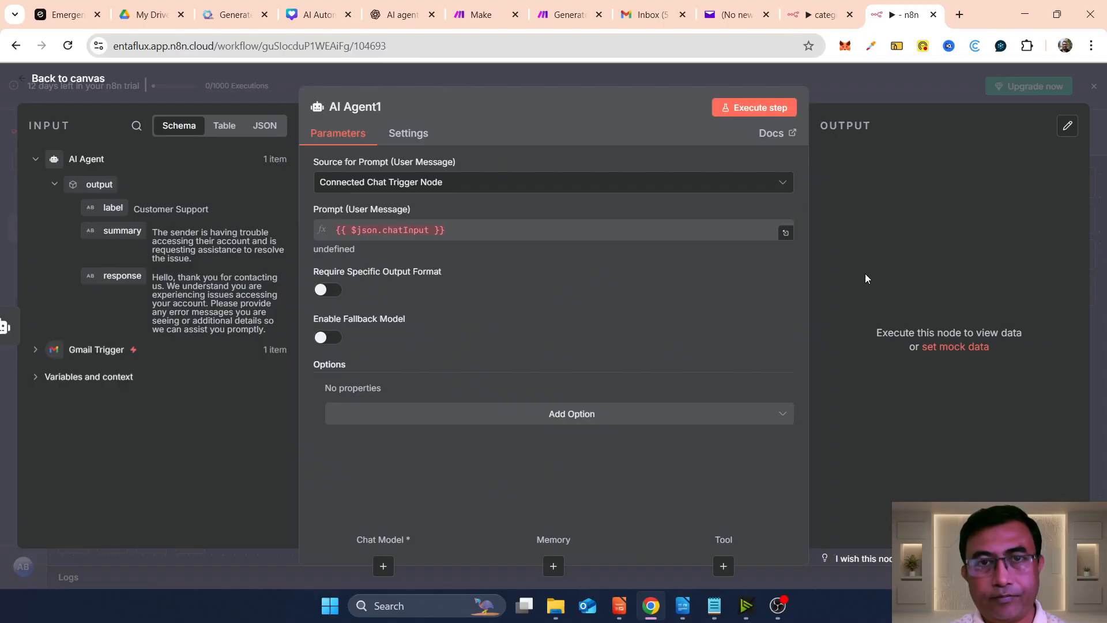
pyautogui.click(93, 81)
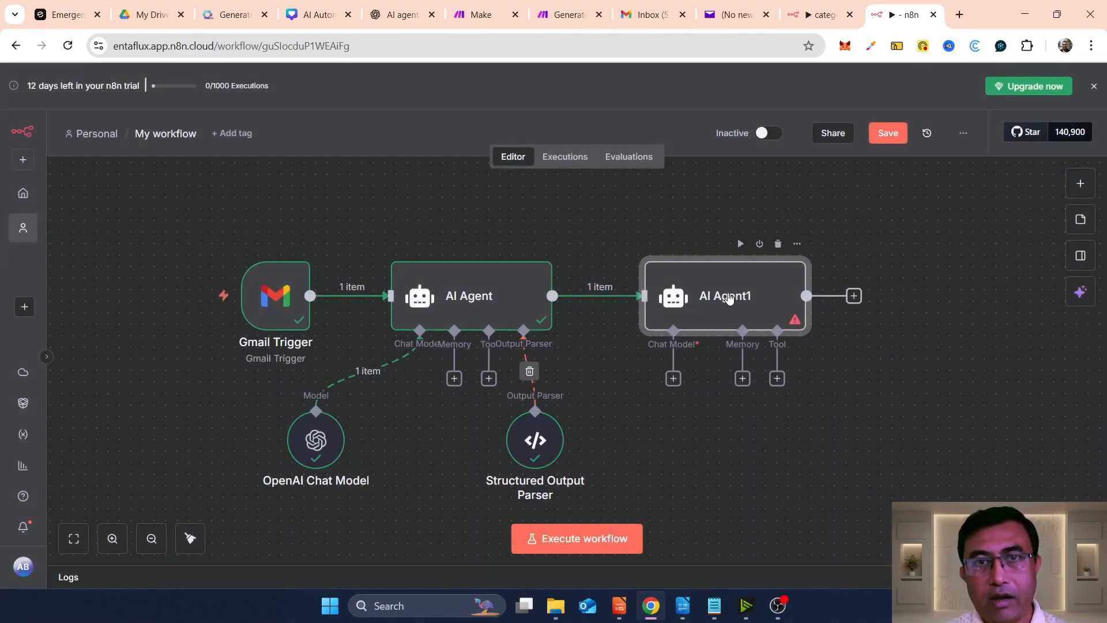
# Rename the second AI Agent node as Label Agent
pyautogui.click(797, 243)
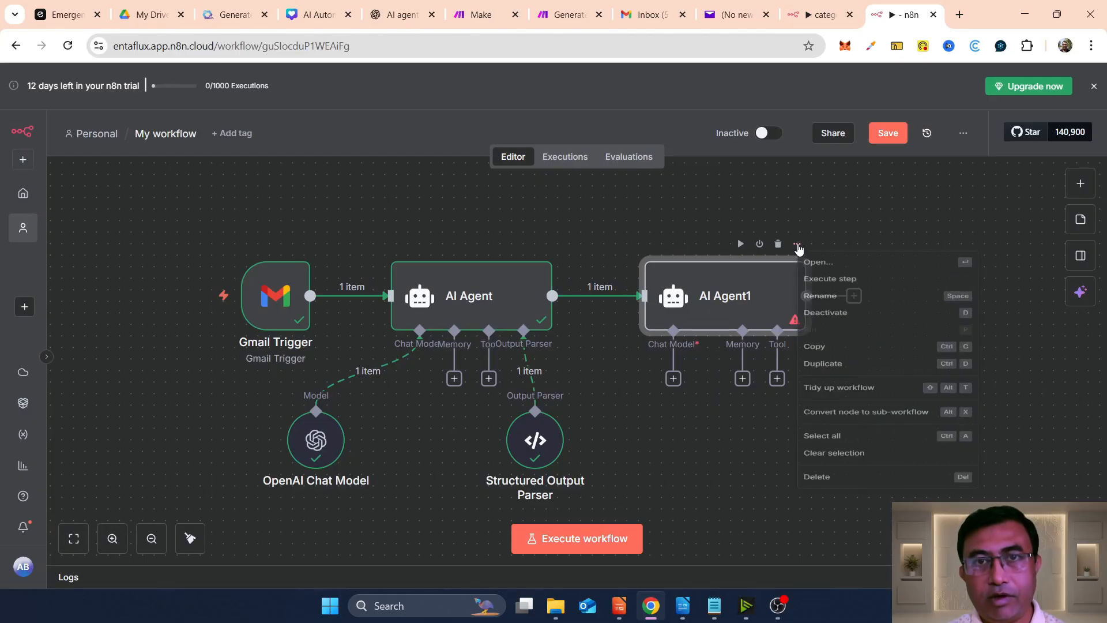
pyautogui.click(807, 310)
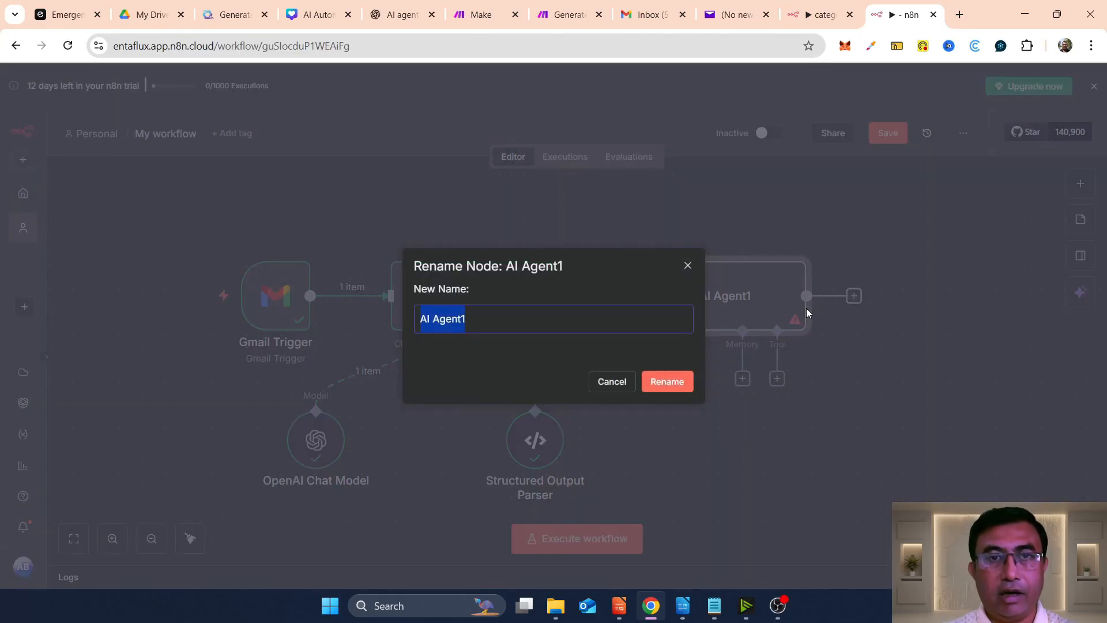
pyautogui.write('La')
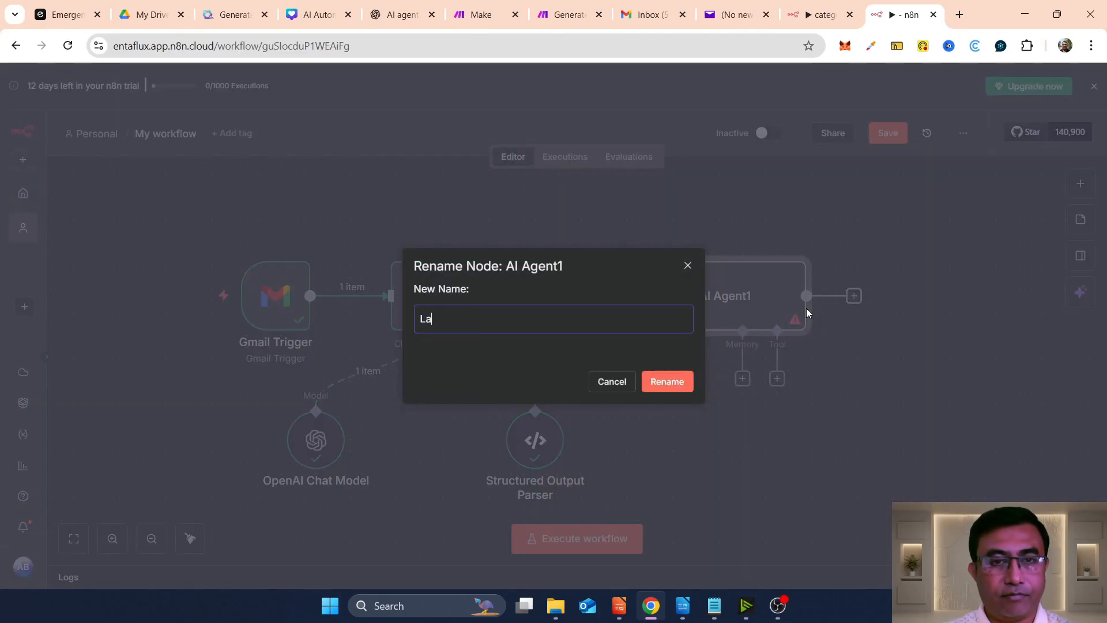
pyautogui.write('bel a')
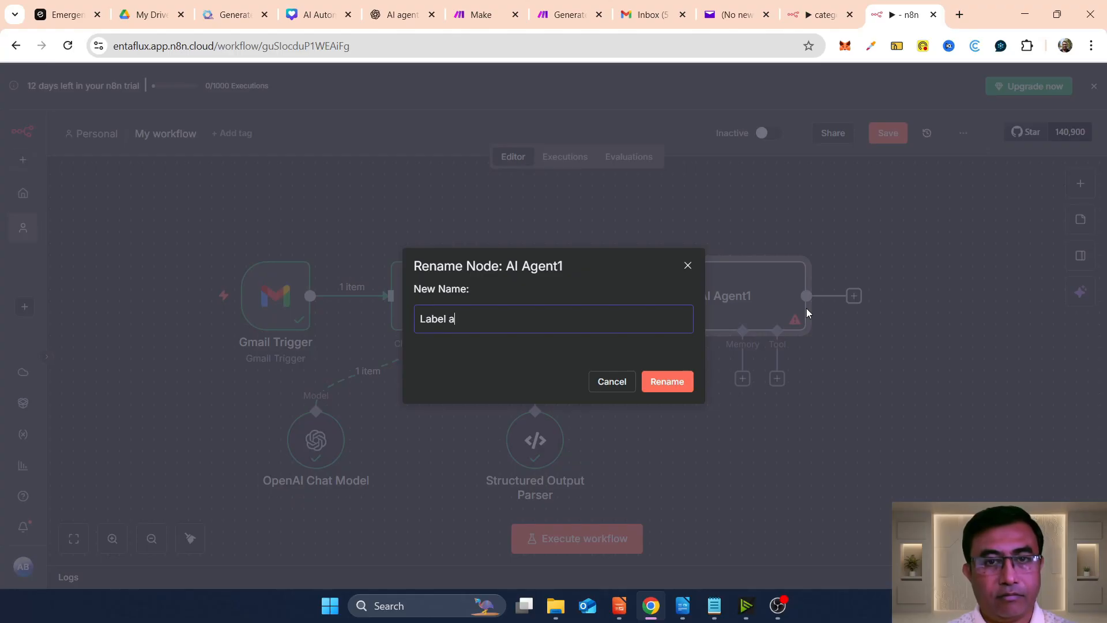
pyautogui.press('BackSpace')
pyautogui.write('Agent')
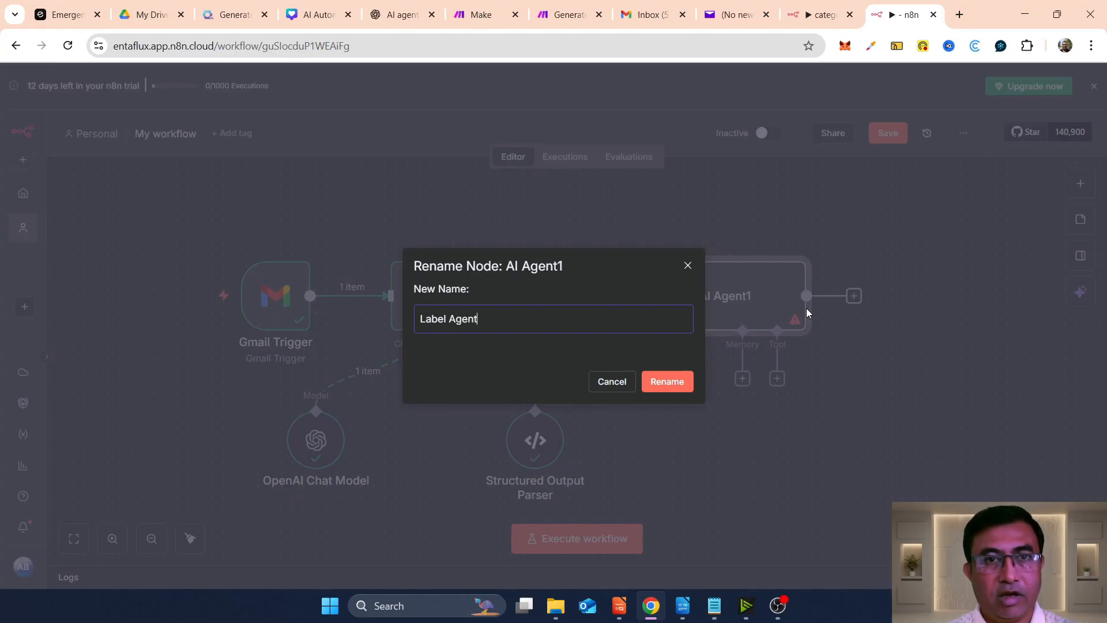
pyautogui.click(671, 388)
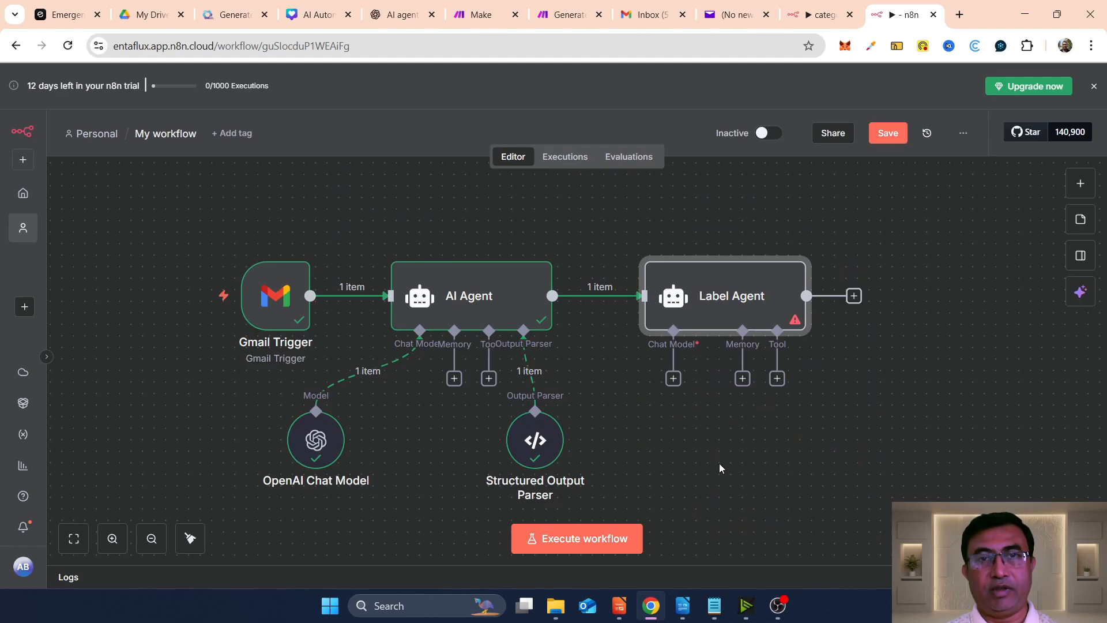
# Set the Label Agent's prompt source to Define below and map the first agent's label output into its user message
pyautogui.doubleClick(693, 281)
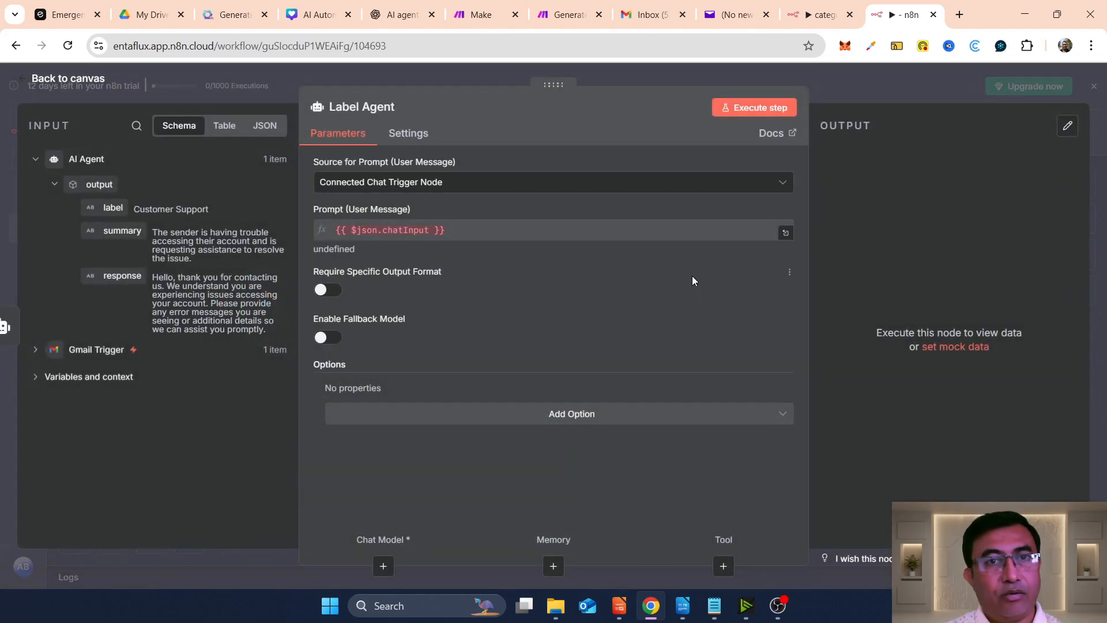
pyautogui.click(541, 183)
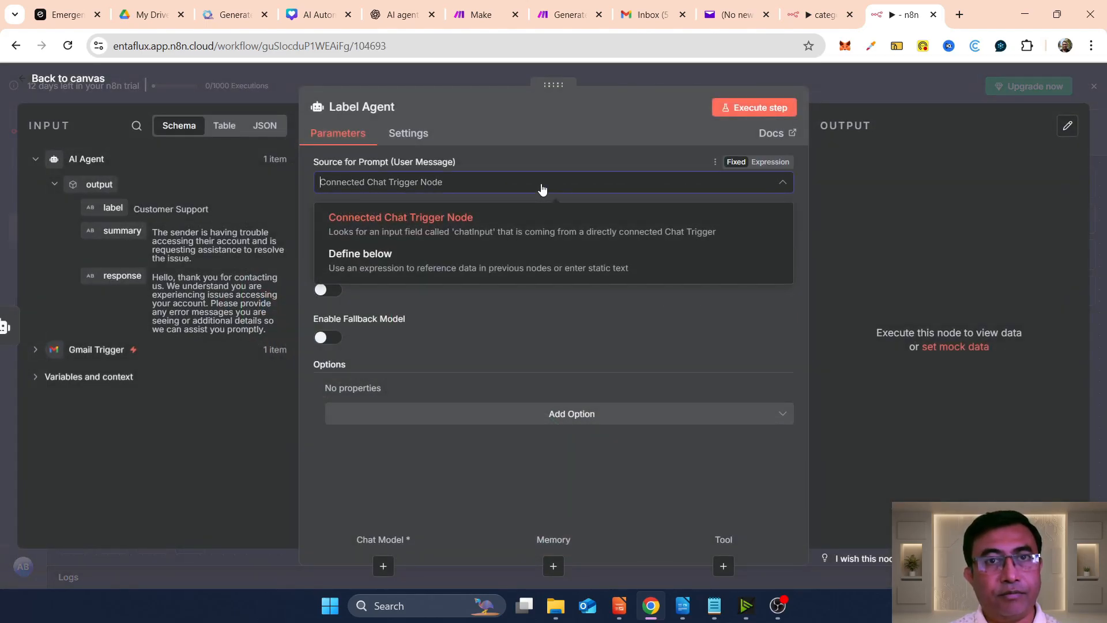
pyautogui.click(443, 250)
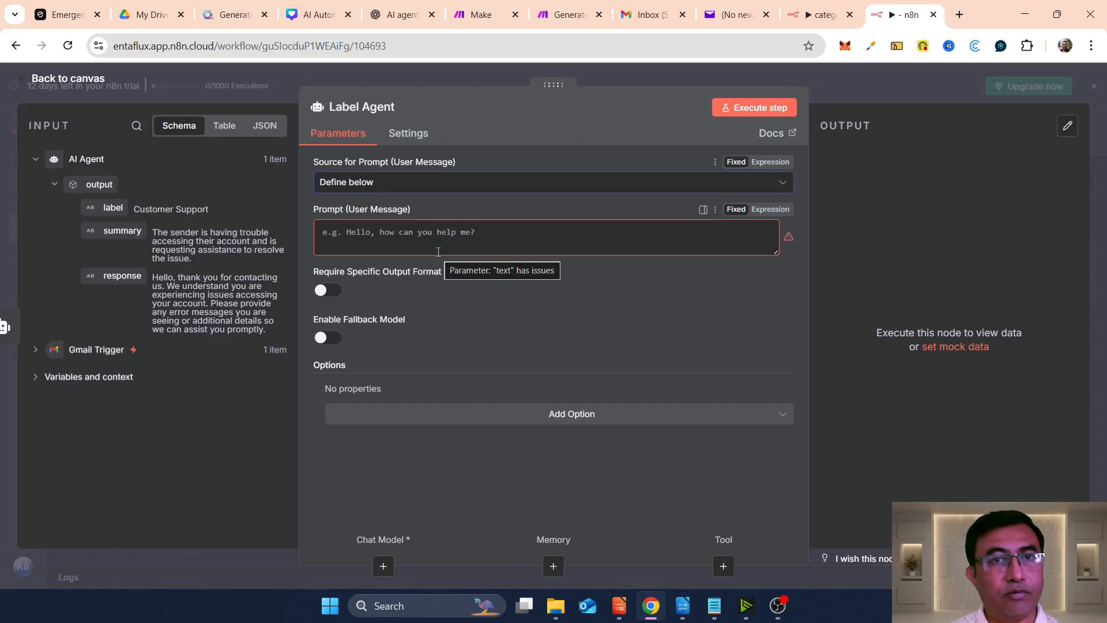
pyautogui.moveTo(111, 210); pyautogui.dragTo(400, 248)
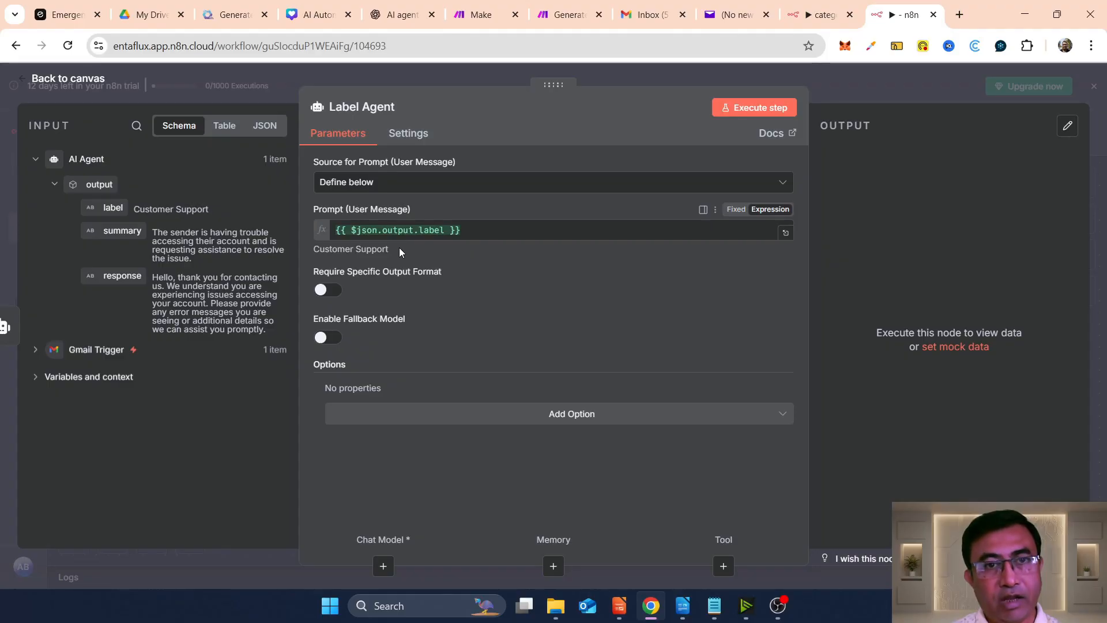
# Add a System Message option to the Label Agent reading "Based on the label input, add the label using the tool"
pyautogui.click(533, 415)
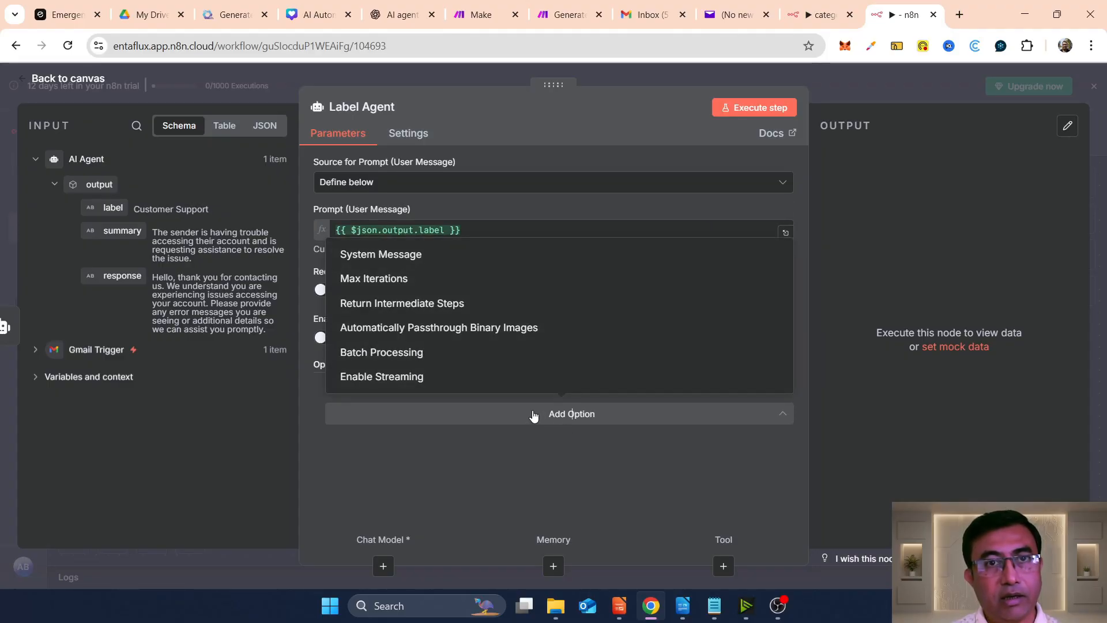
pyautogui.click(421, 261)
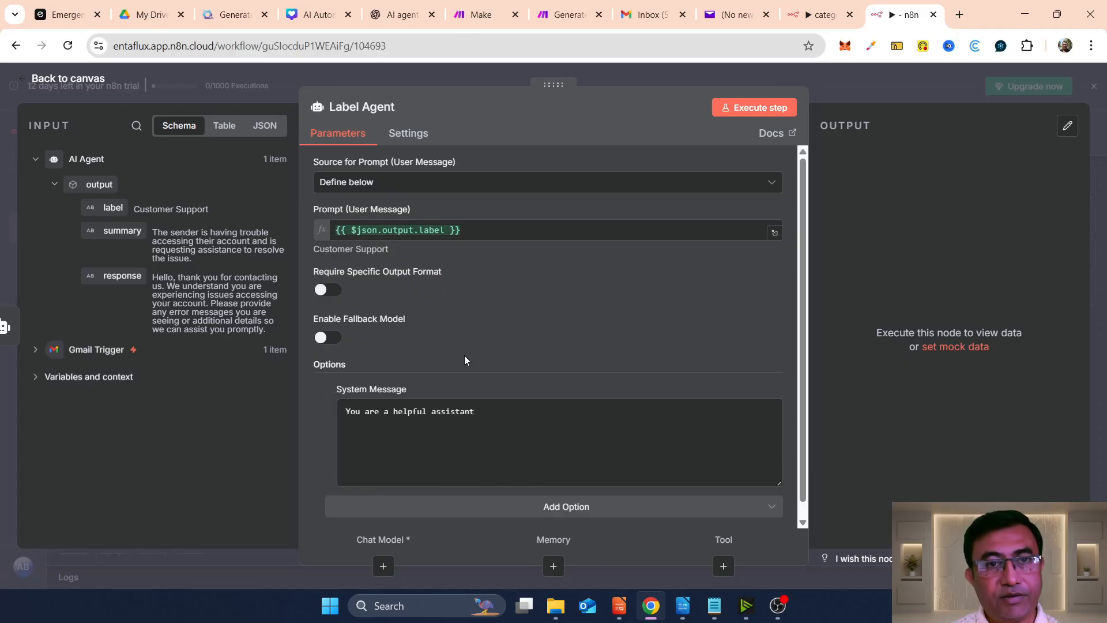
pyautogui.click(534, 440)
pyautogui.hotkey('ctrl', 'a')
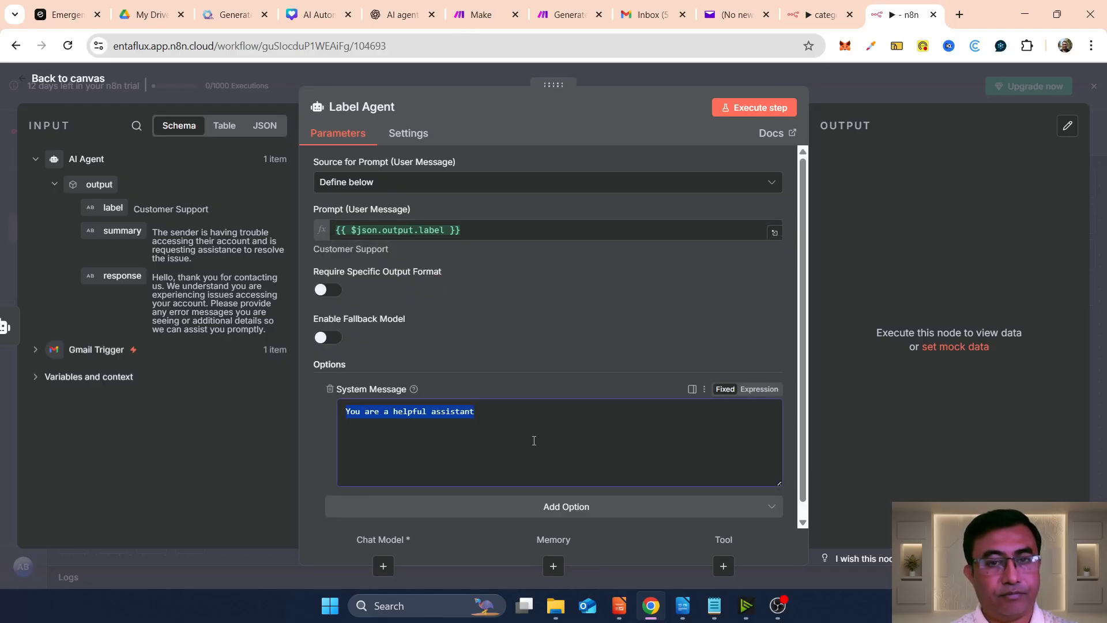
pyautogui.write('Based on')
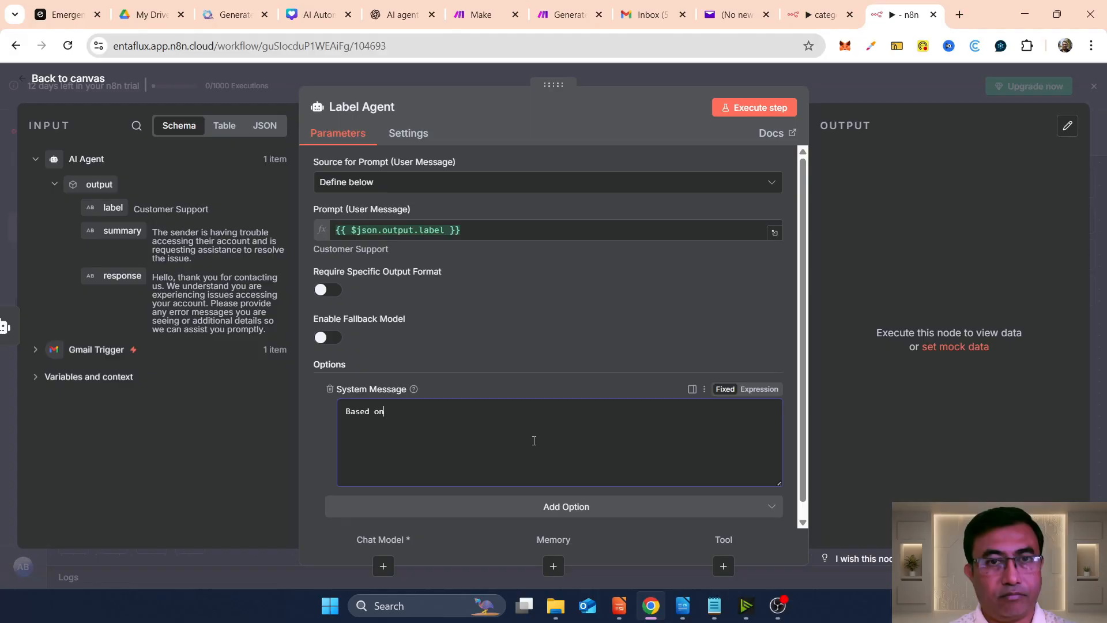
pyautogui.write(' the ')
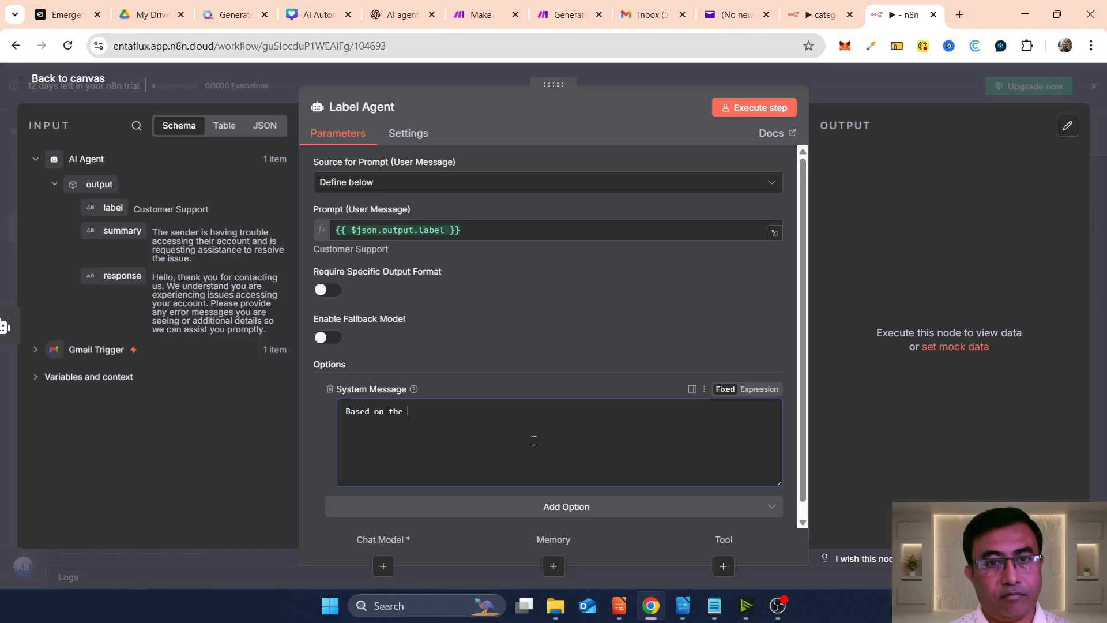
pyautogui.write('label')
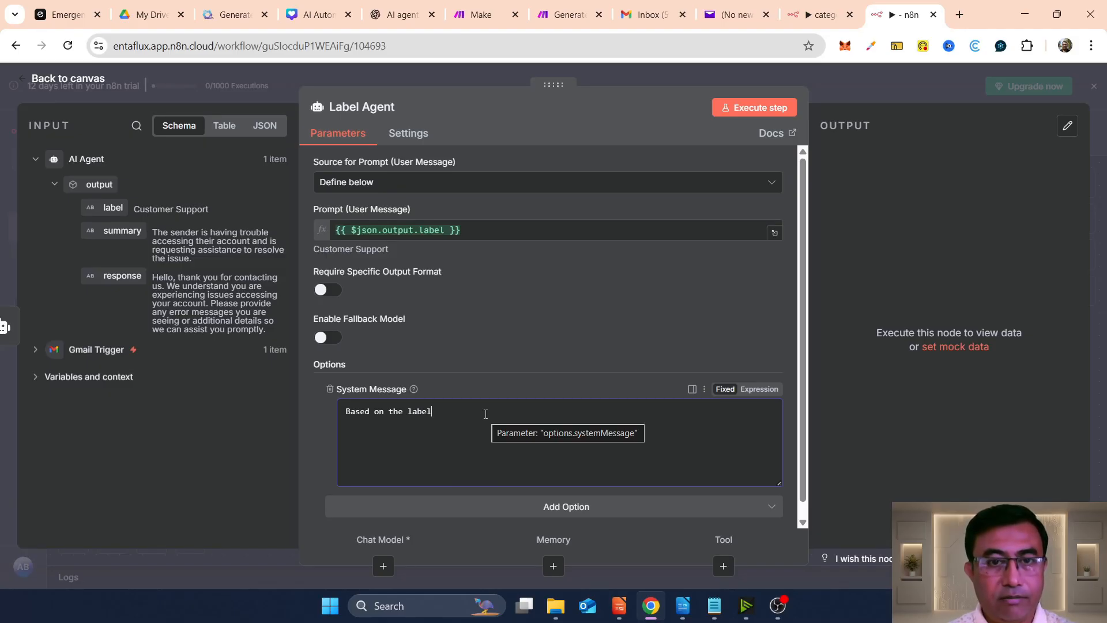
pyautogui.write('input, wirte')
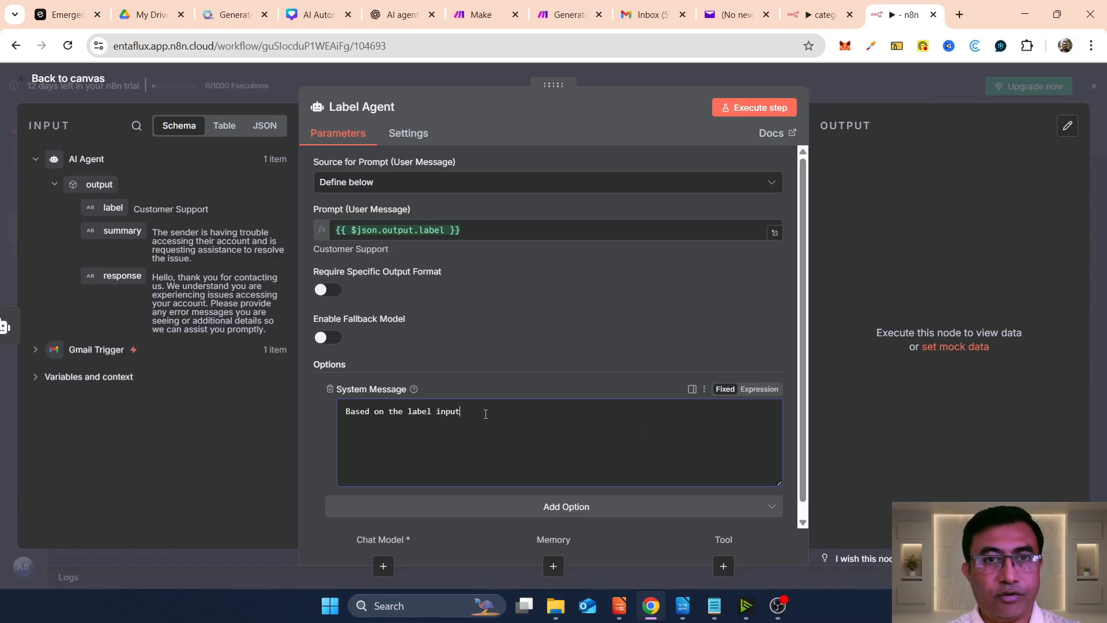
pyautogui.press('BackSpace')
pyautogui.press('BackSpace')
pyautogui.press('BackSpace')
pyautogui.press('BackSpace')
pyautogui.press('BackSpace')
pyautogui.write('add')
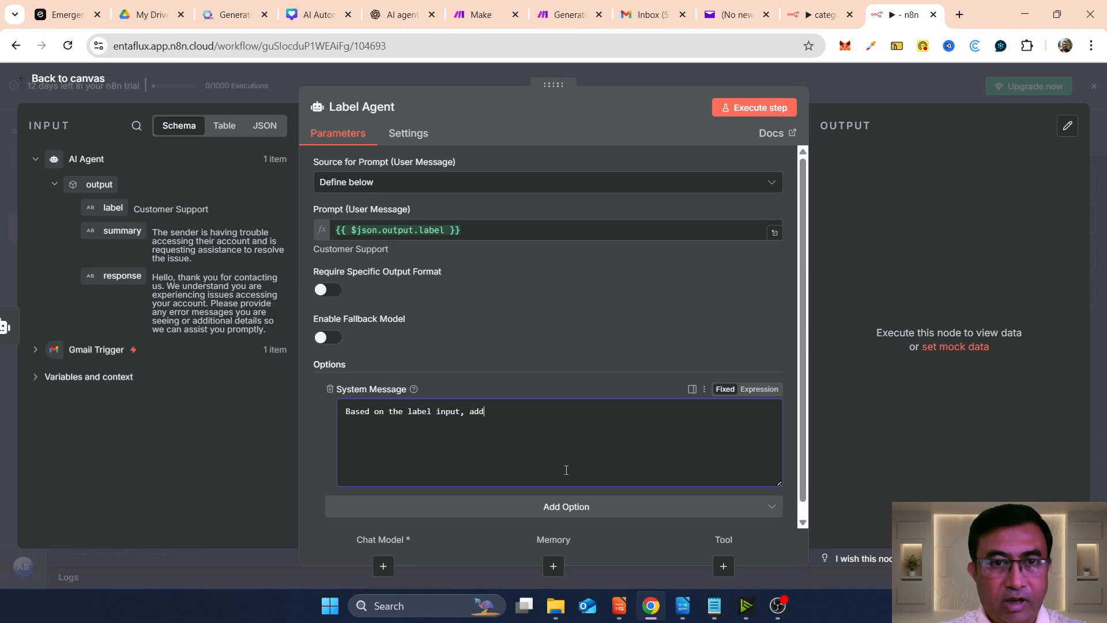
pyautogui.write(' the label')
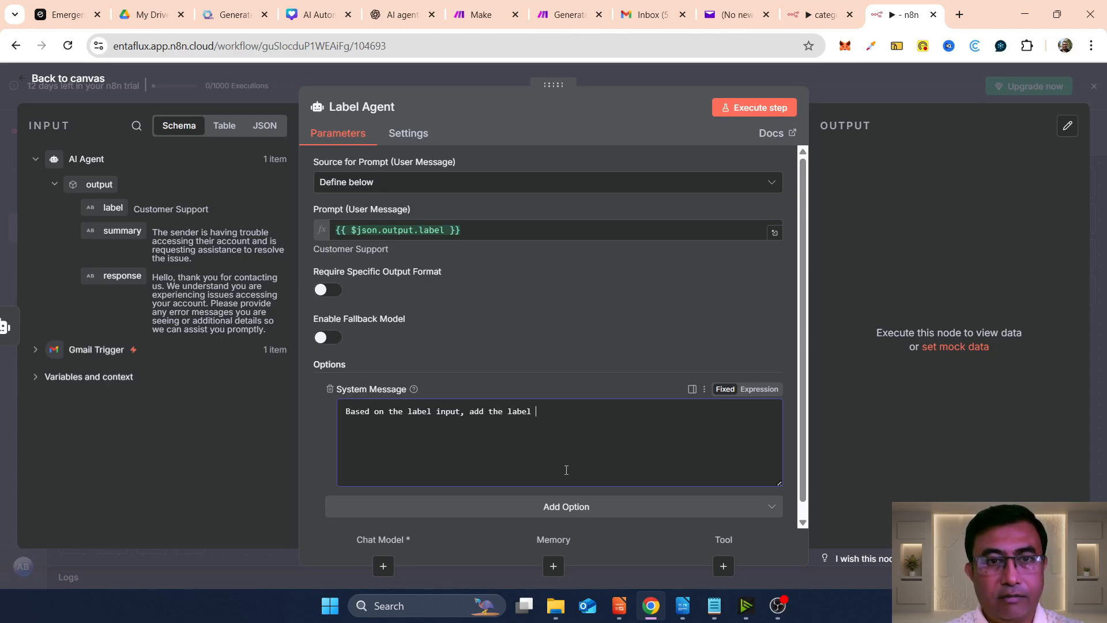
pyautogui.write(' using')
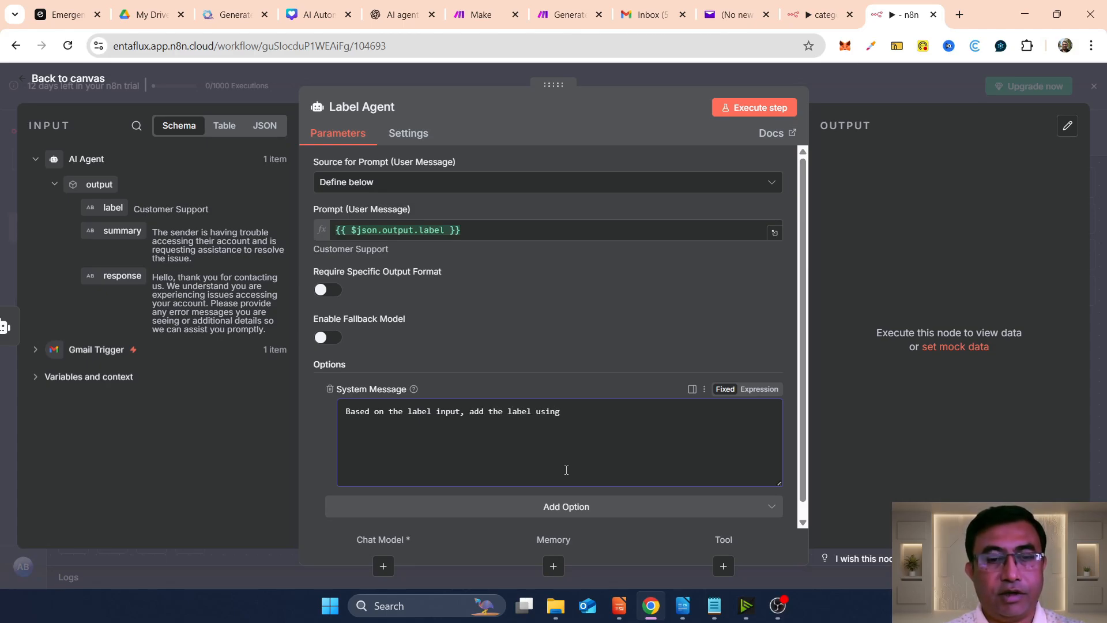
pyautogui.write(' the tool')
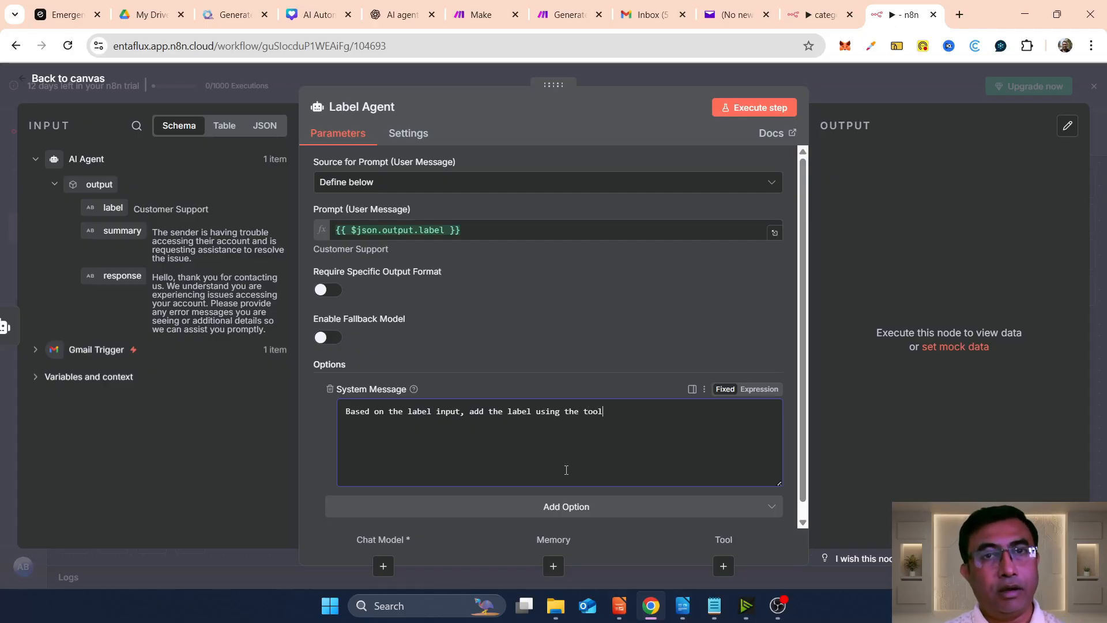
# Prefix the label expression in the Label Agent's user message with "label: " and connect its chat model input to the existing OpenAI Chat Model
pyautogui.click(502, 231)
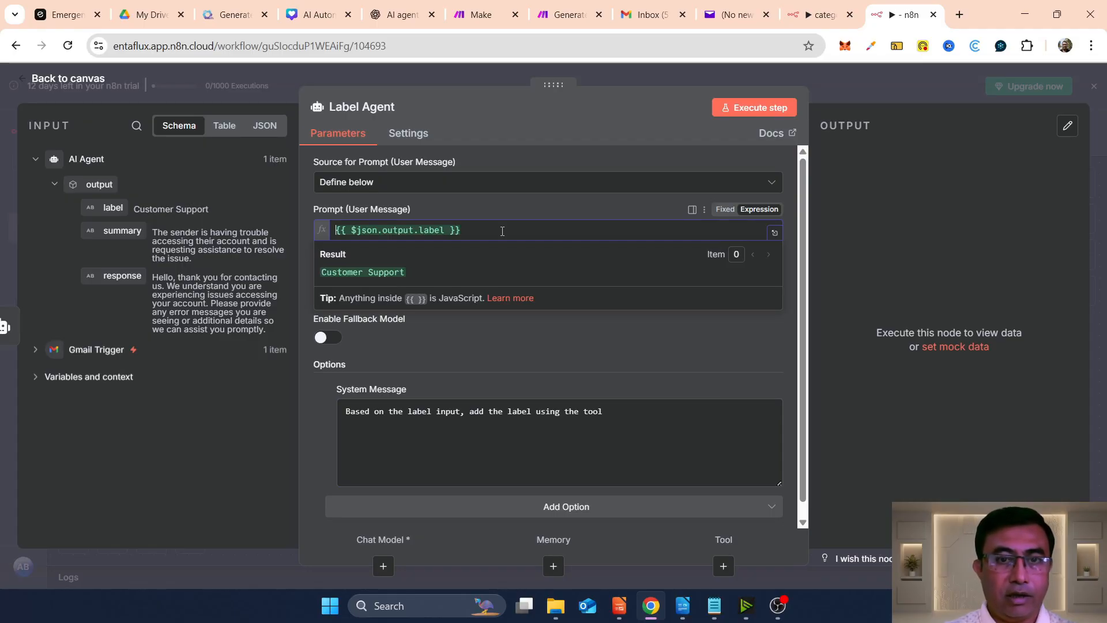
pyautogui.write('label')
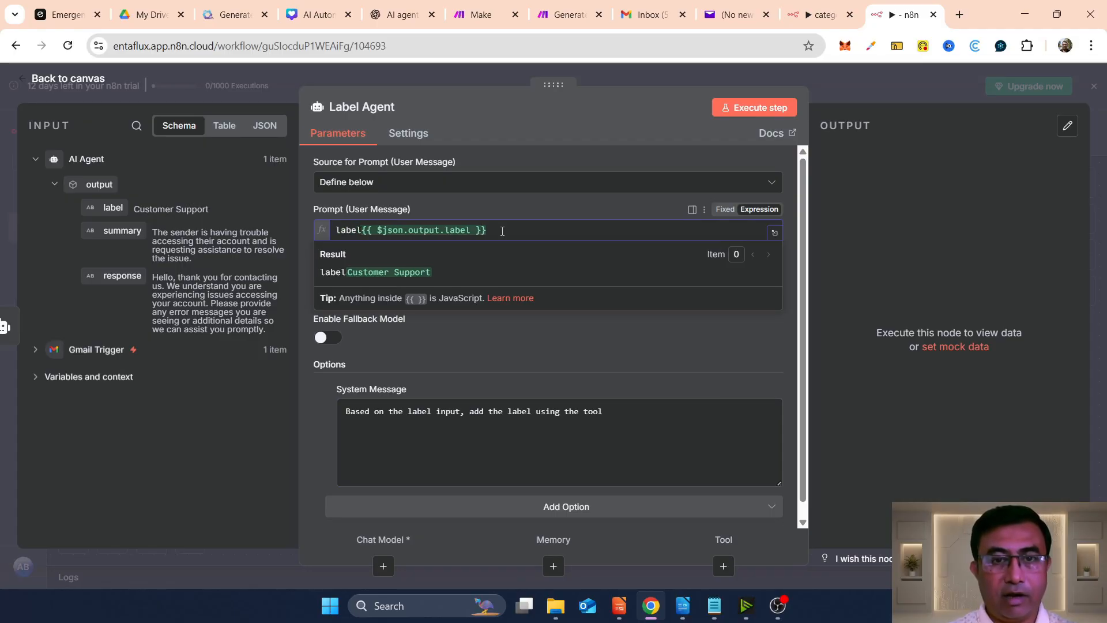
pyautogui.write(':')
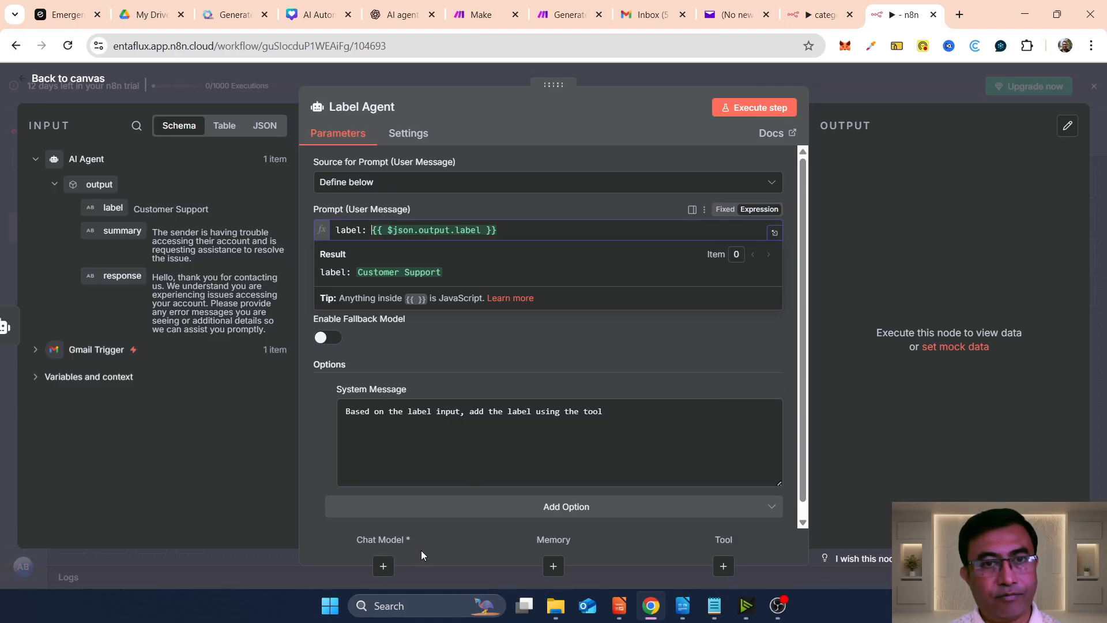
pyautogui.click(84, 79)
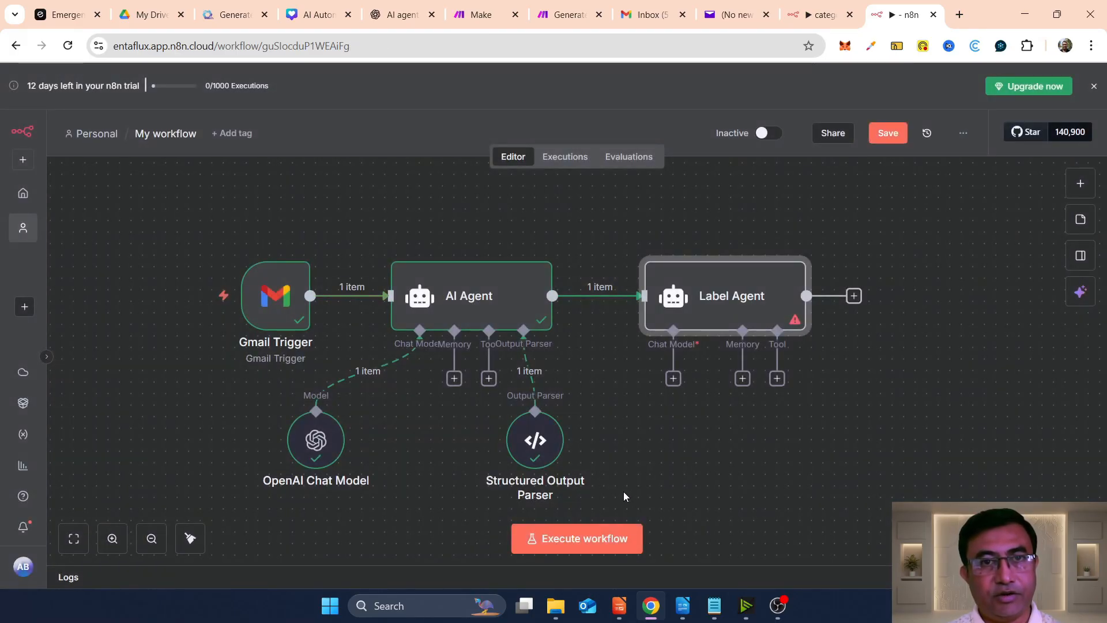
pyautogui.moveTo(673, 378); pyautogui.dragTo(317, 410)
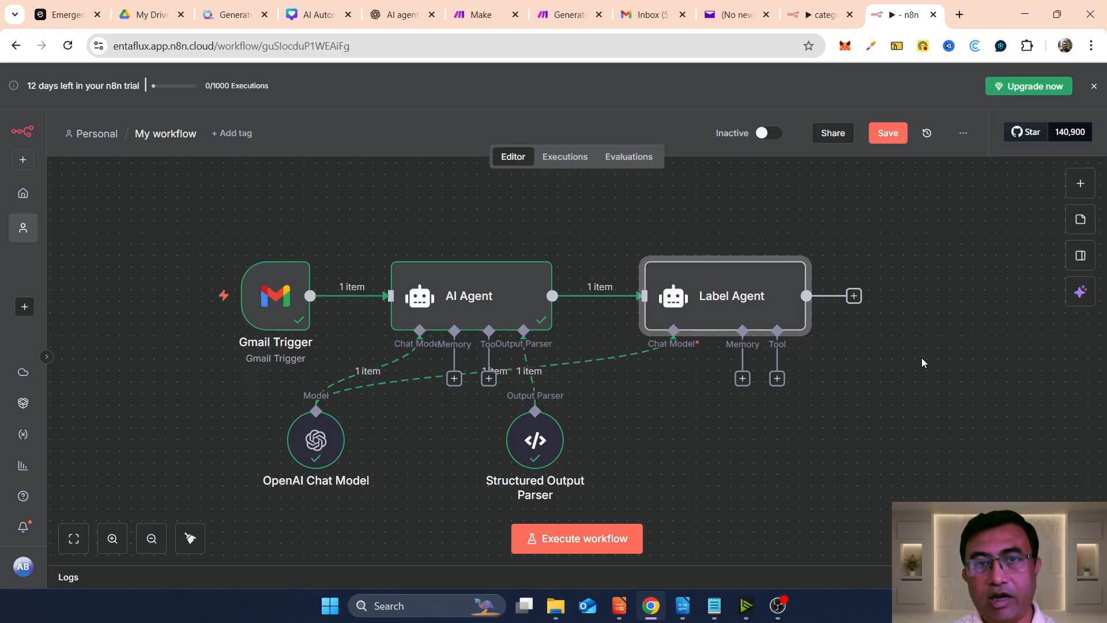
# Attach a Gmail tool to the Label Agent and set its resource to Label with the Get Many operation
pyautogui.click(778, 379)
pyautogui.write('gmai')
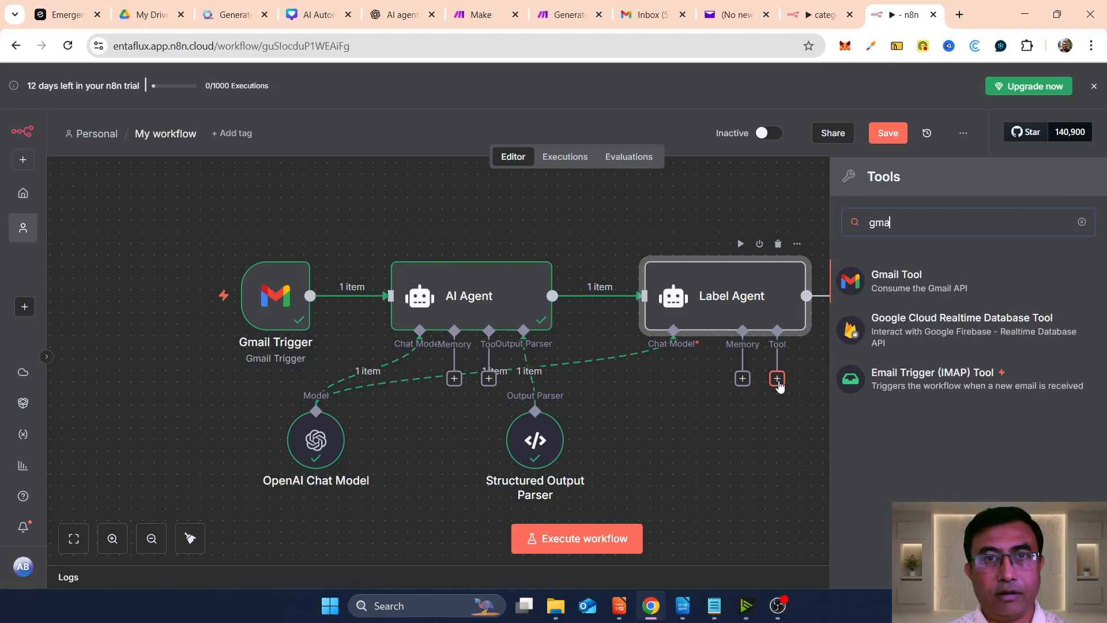
pyautogui.click(907, 281)
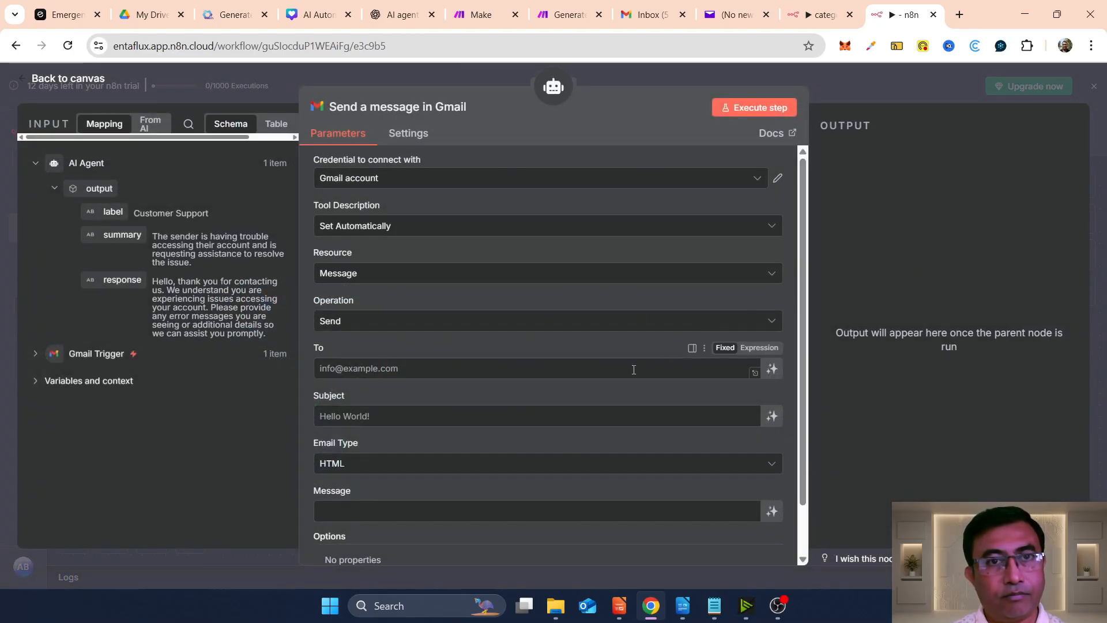
pyautogui.scroll(-1, 633, 368)
pyautogui.scroll(1, 634, 369)
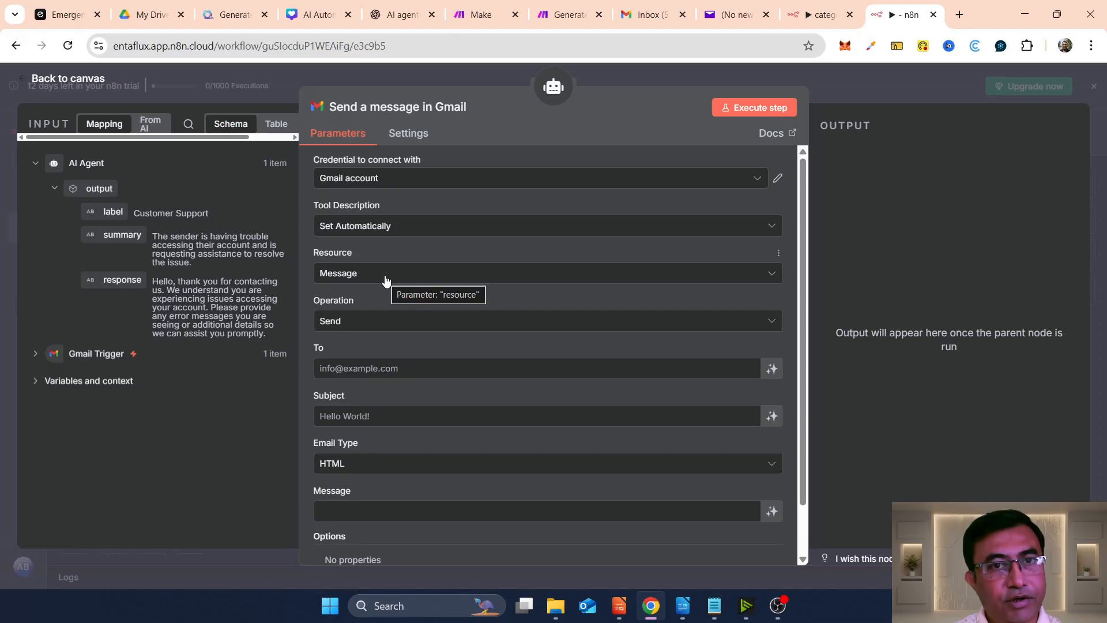
pyautogui.click(385, 279)
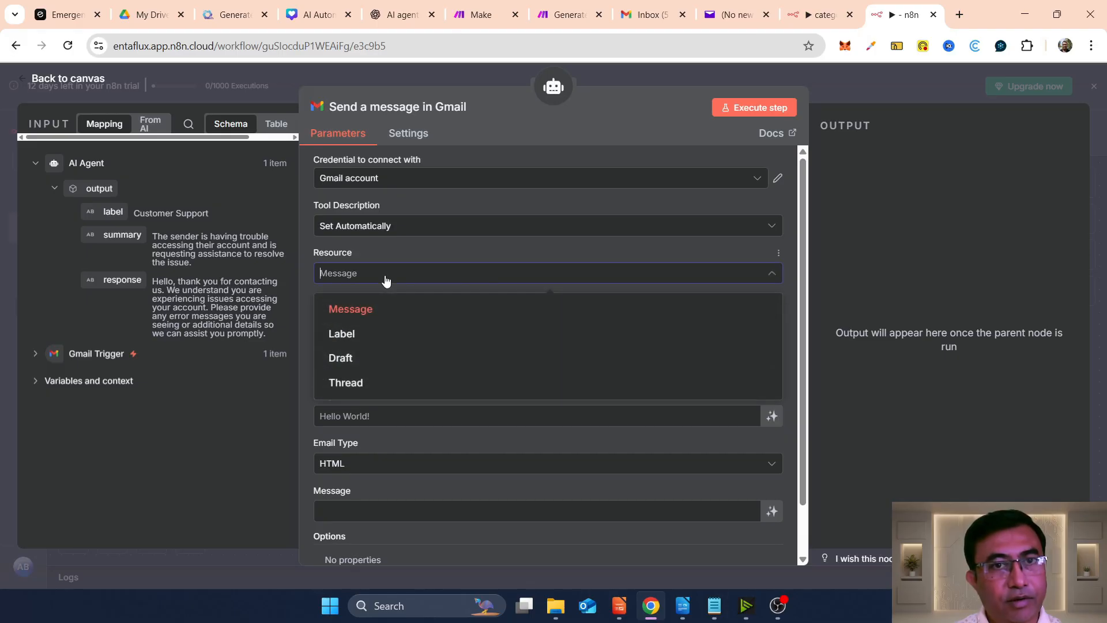
pyautogui.click(333, 336)
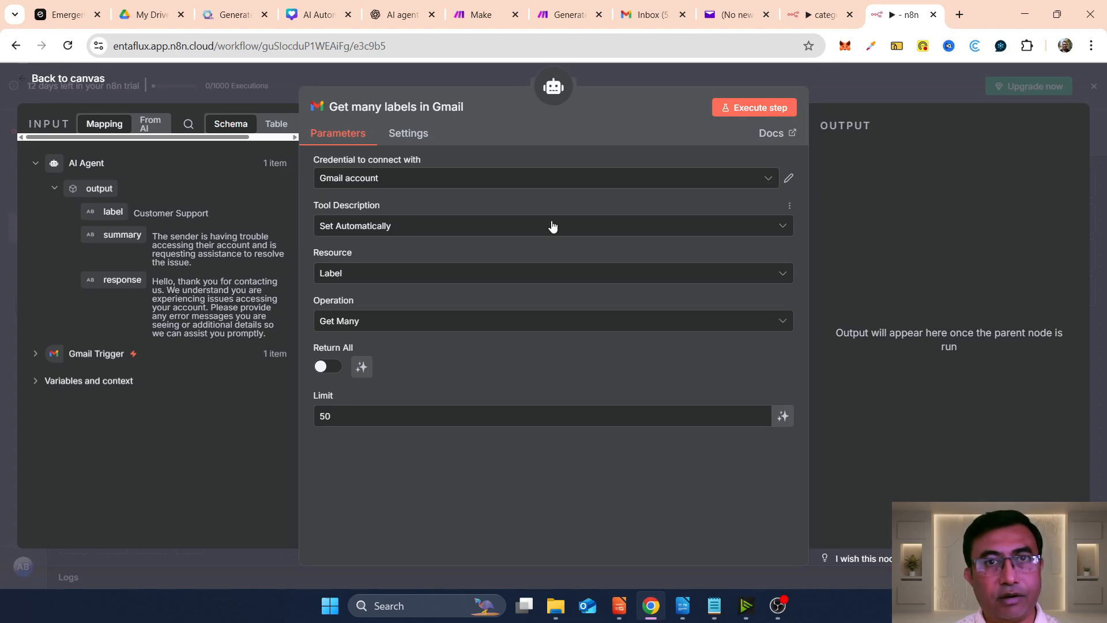
# Test-run the Get many labels tool and reposition its node beneath the Label Agent, nearer the Structured Output Parser
pyautogui.click(746, 110)
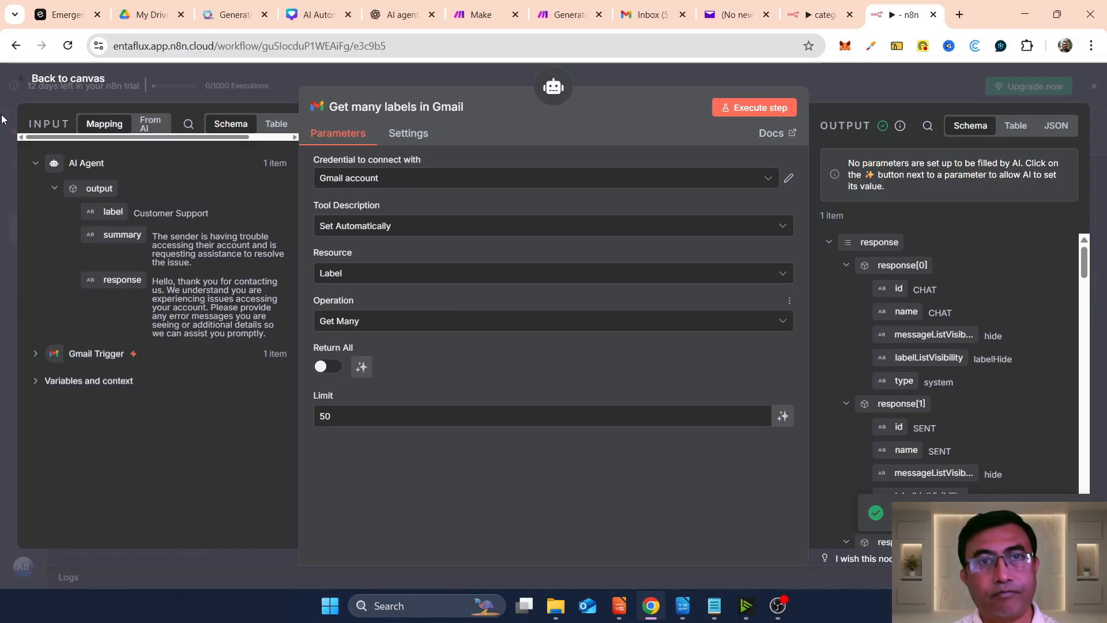
pyautogui.click(72, 81)
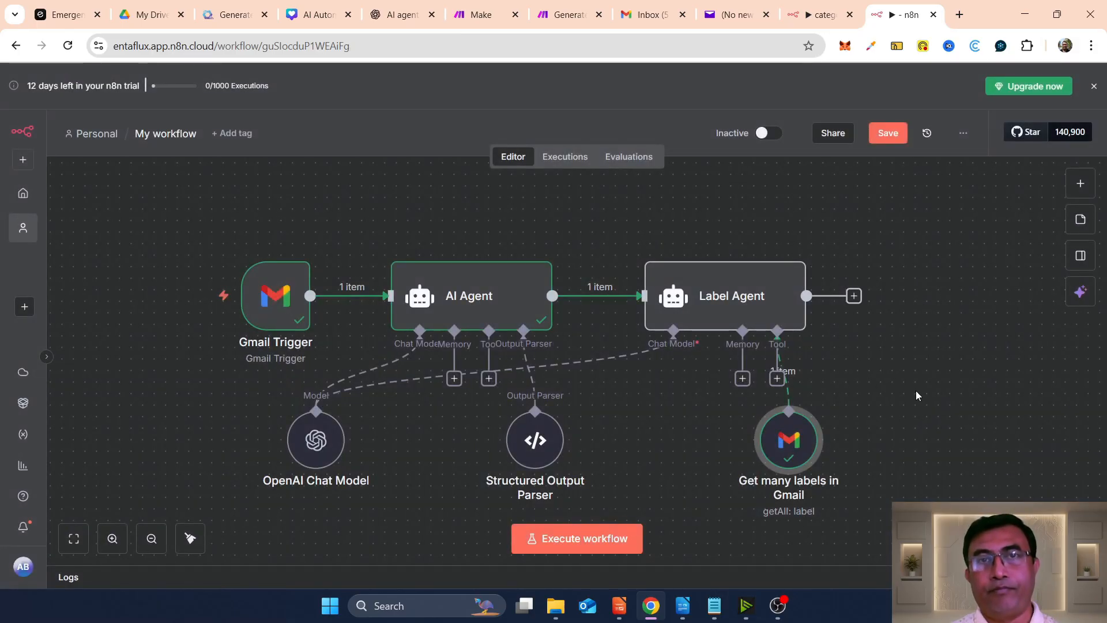
pyautogui.moveTo(795, 448); pyautogui.dragTo(715, 455)
pyautogui.hscroll(1, 916, 423)
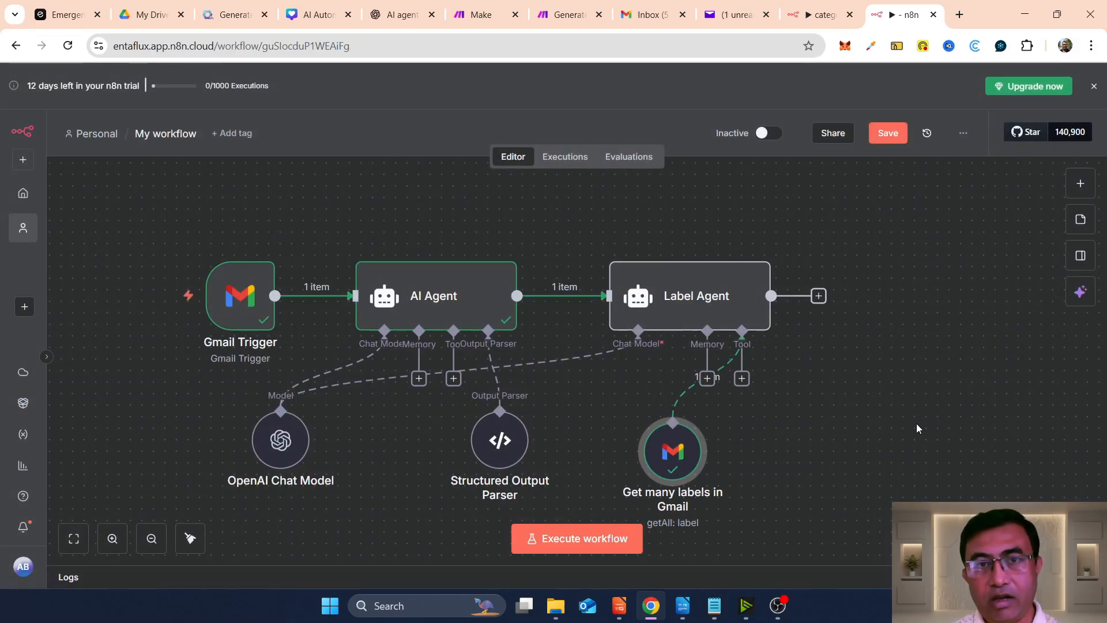
# Attach a second Gmail tool to the Label Agent, with the Message resource and the Add Label operation
pyautogui.click(742, 378)
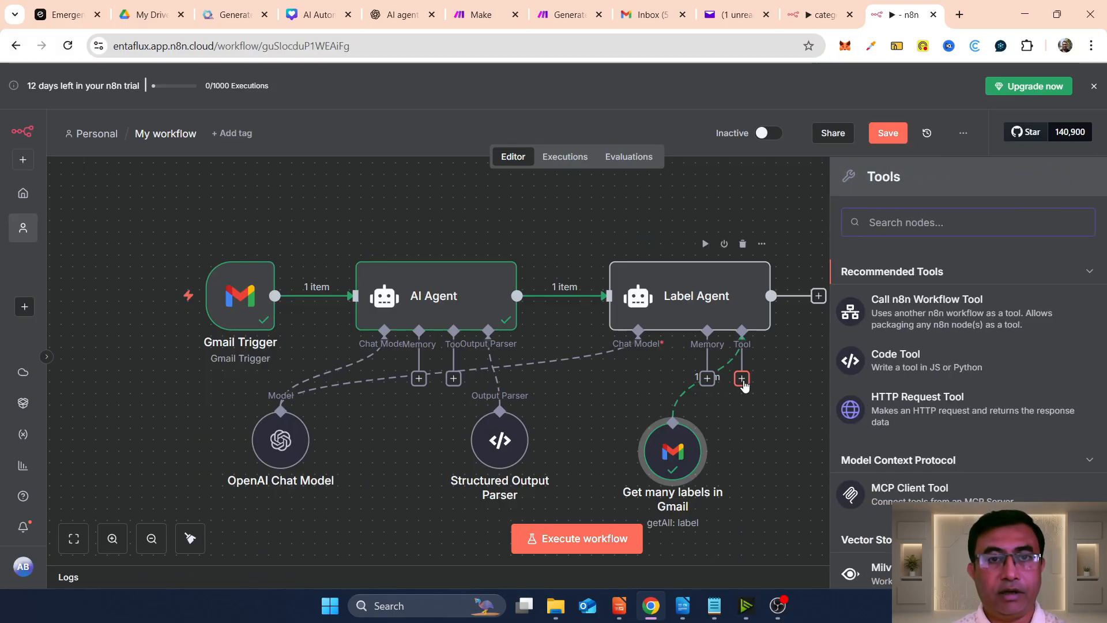
pyautogui.write('gmai')
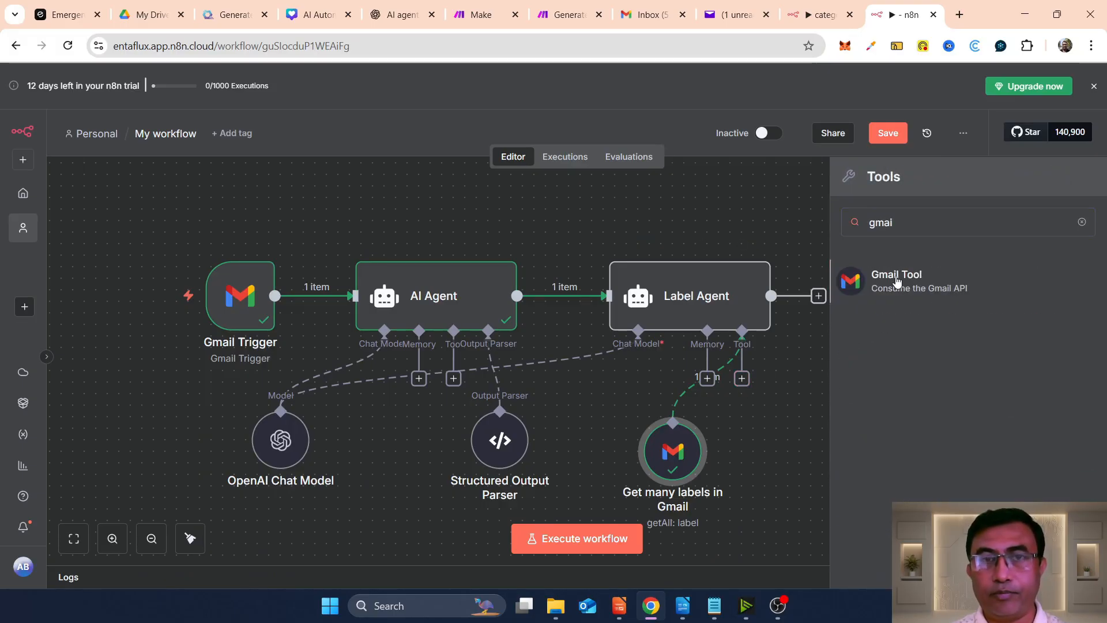
pyautogui.click(897, 281)
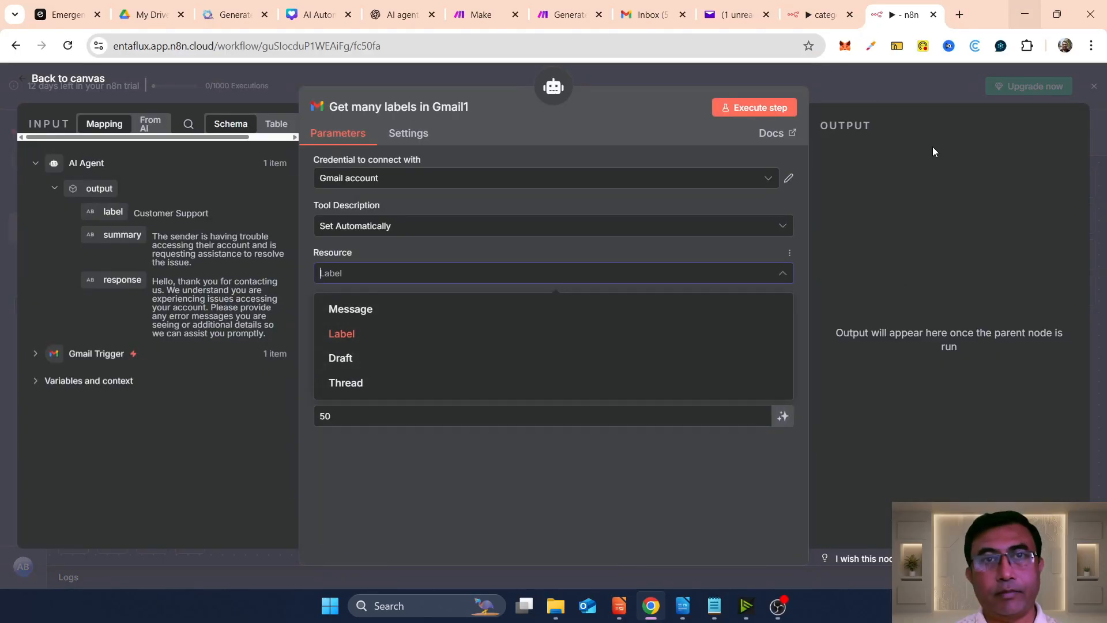
pyautogui.click(369, 321)
pyautogui.click(387, 323)
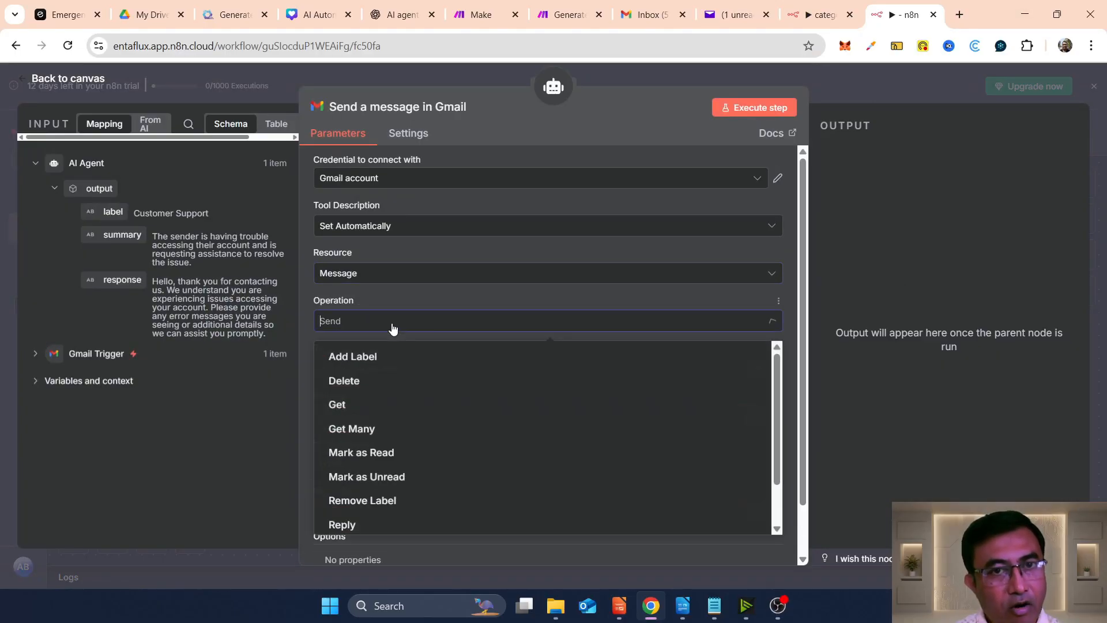
pyautogui.click(392, 328)
pyautogui.click(392, 328)
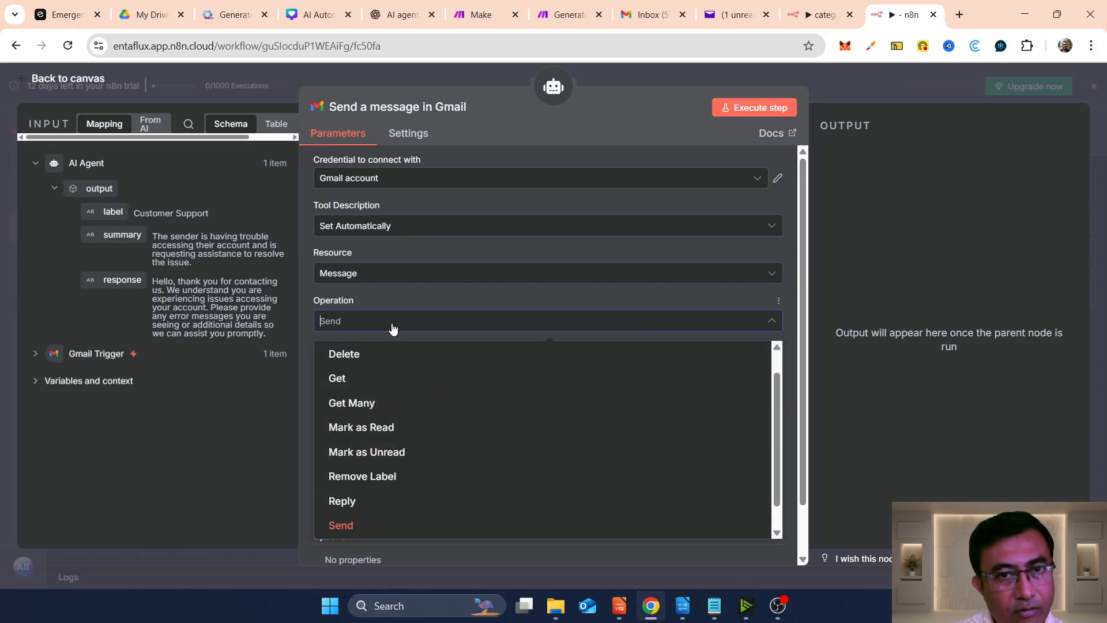
pyautogui.scroll(-1, 457, 487)
pyautogui.scroll(2, 458, 487)
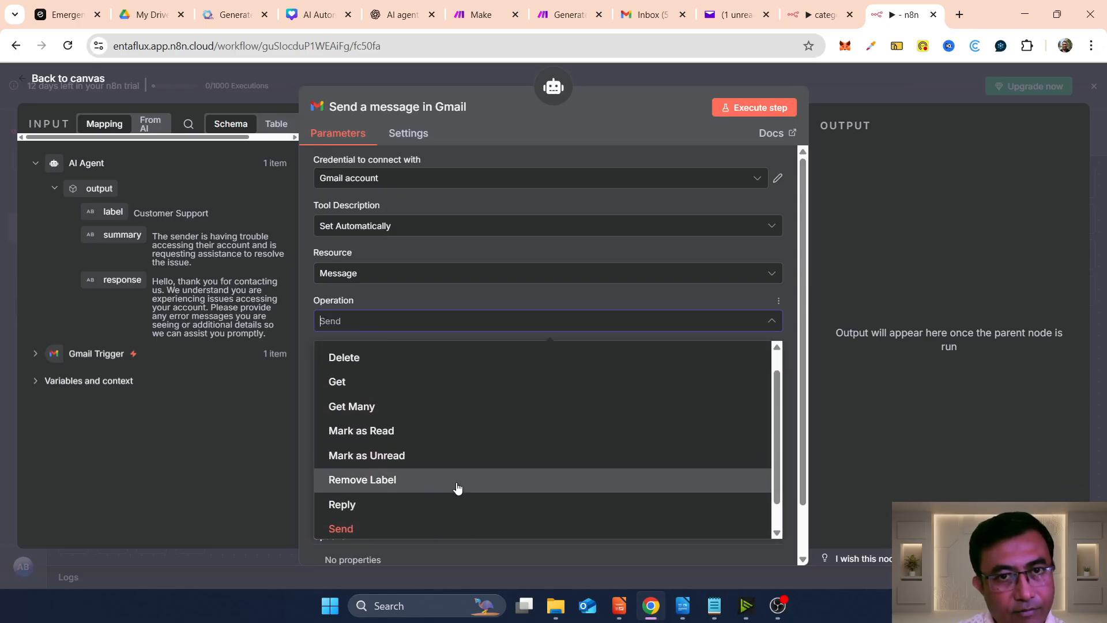
pyautogui.click(367, 359)
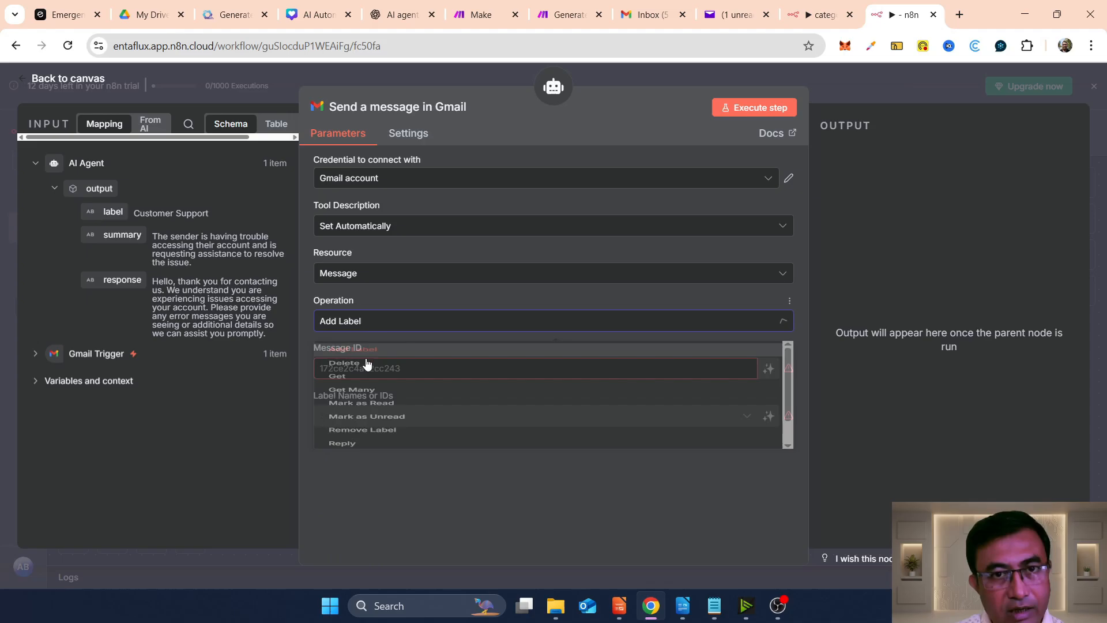
# Set the Message ID of the add-label tool to the expression {{ $('Gmail Trigger').item.json.id }}
pyautogui.click(427, 370)
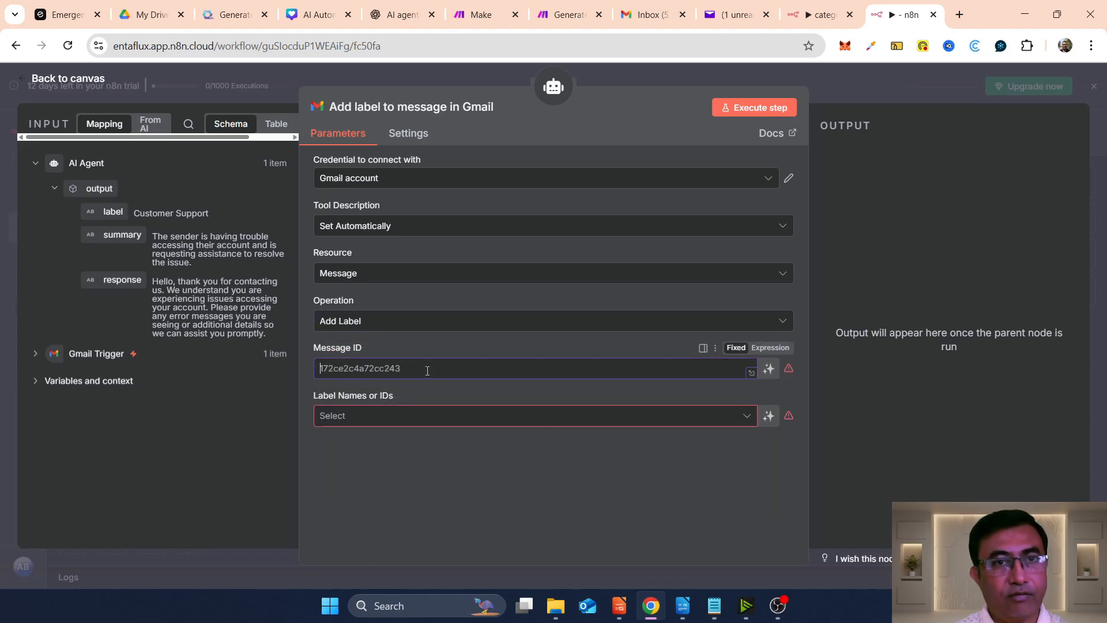
pyautogui.click(767, 348)
pyautogui.write('{{ ')
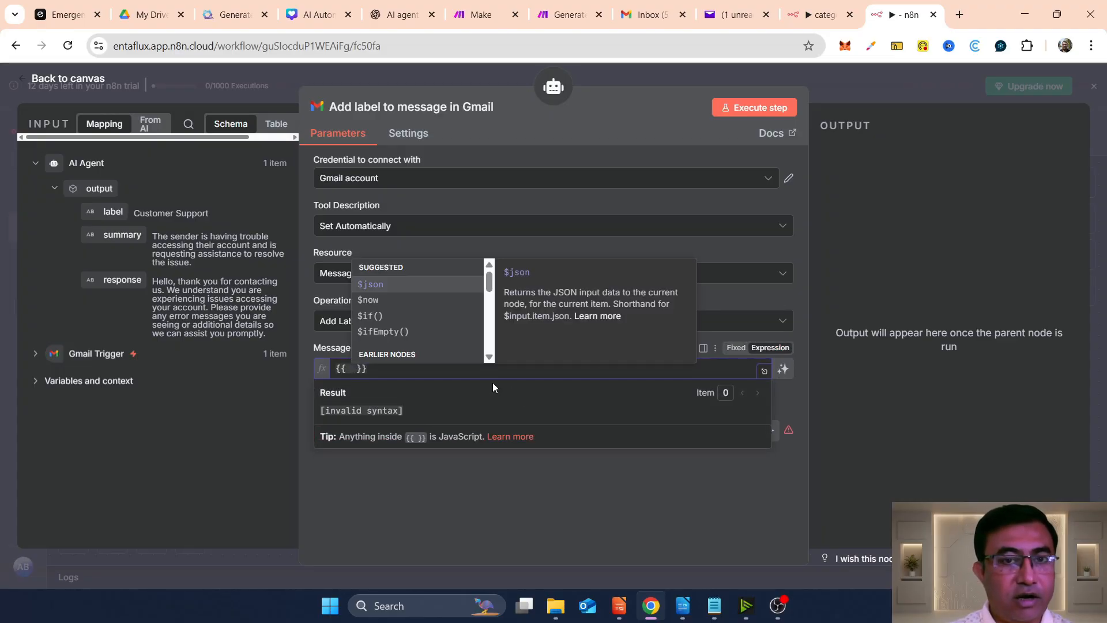
pyautogui.write('$')
pyautogui.write("('")
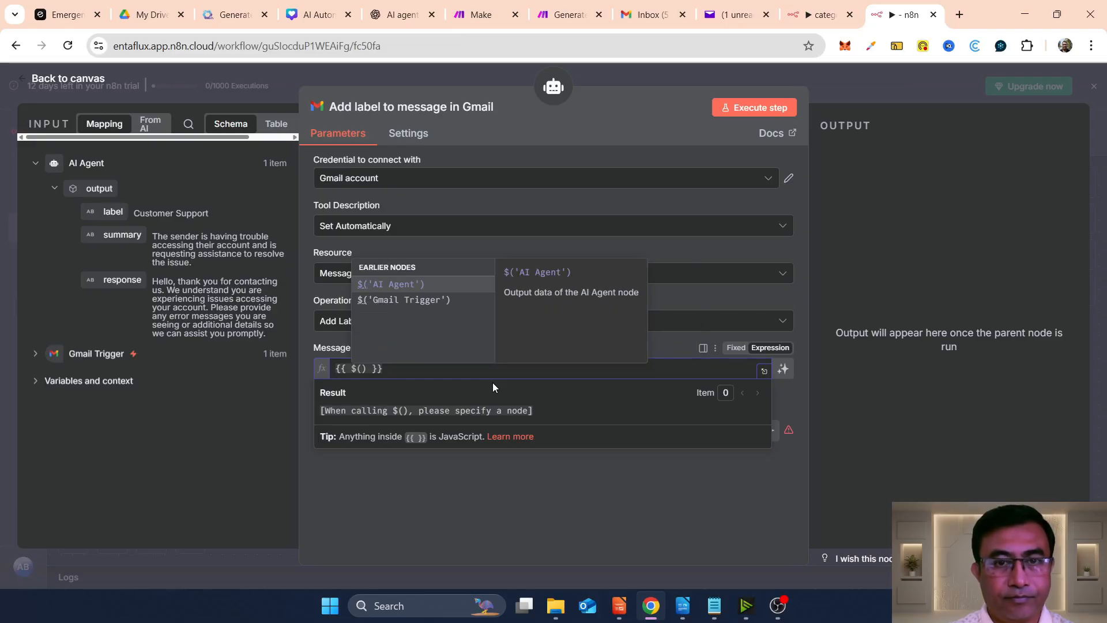
pyautogui.click(420, 306)
pyautogui.write('.')
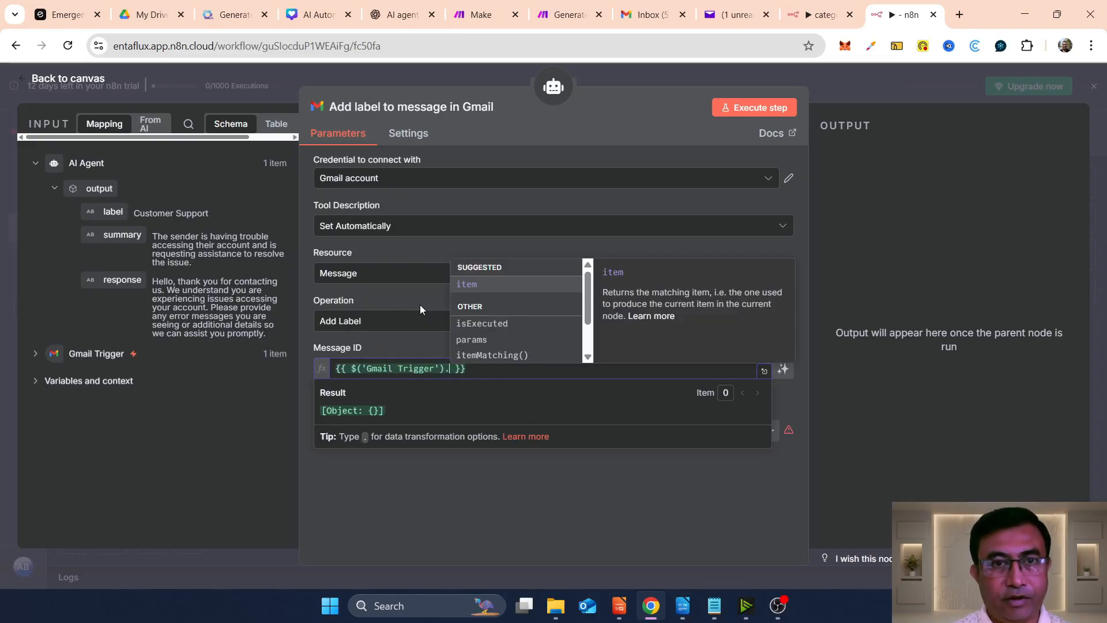
pyautogui.click(480, 286)
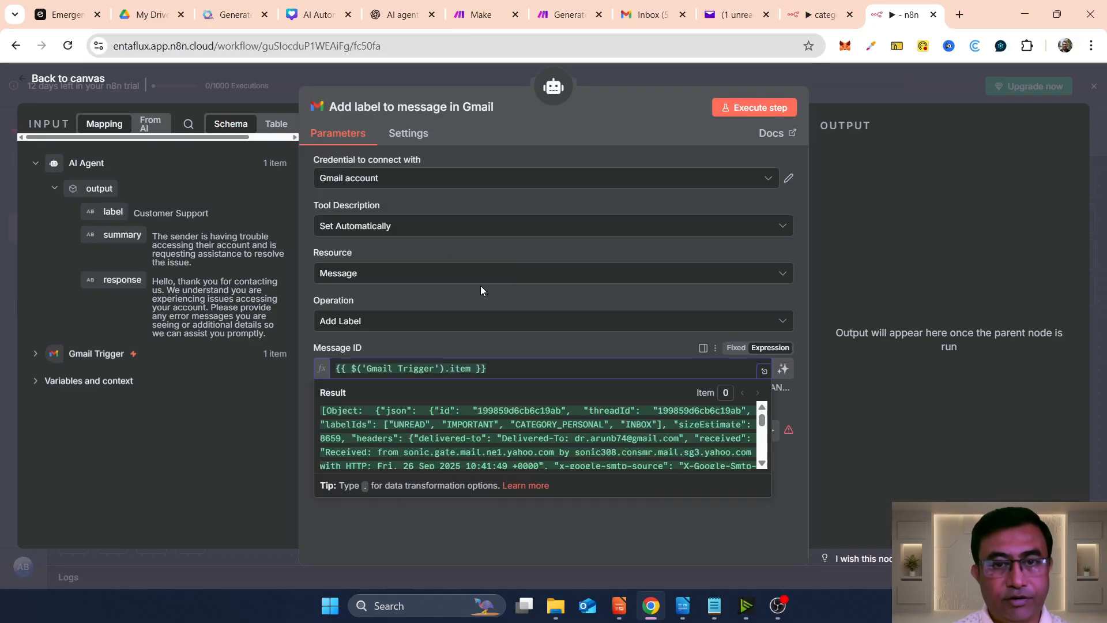
pyautogui.write('.')
pyautogui.click(493, 269)
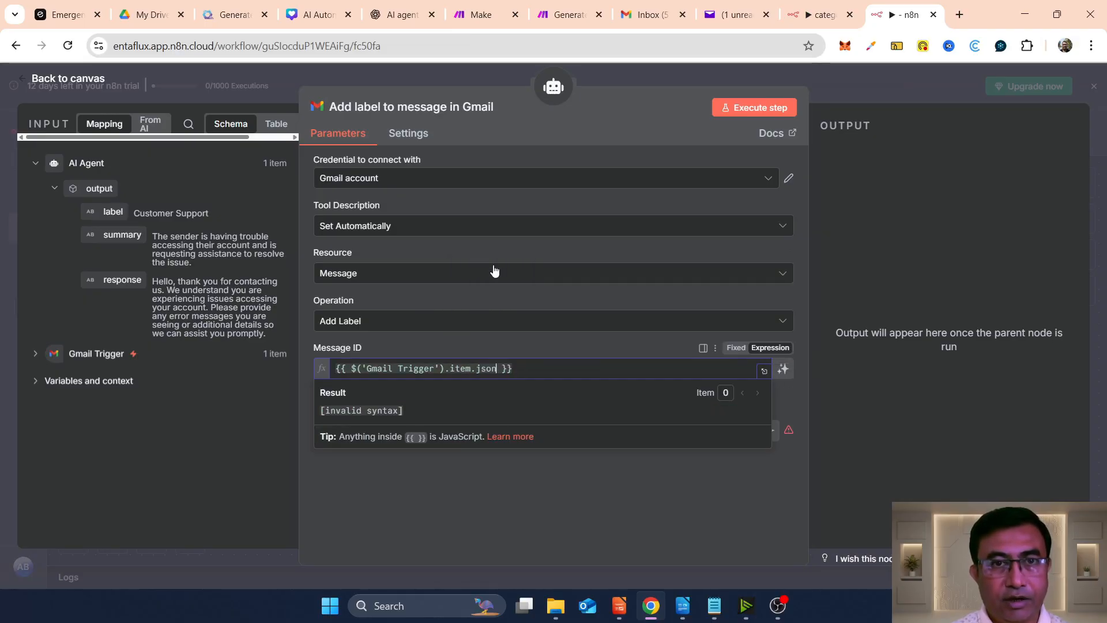
pyautogui.write('.id')
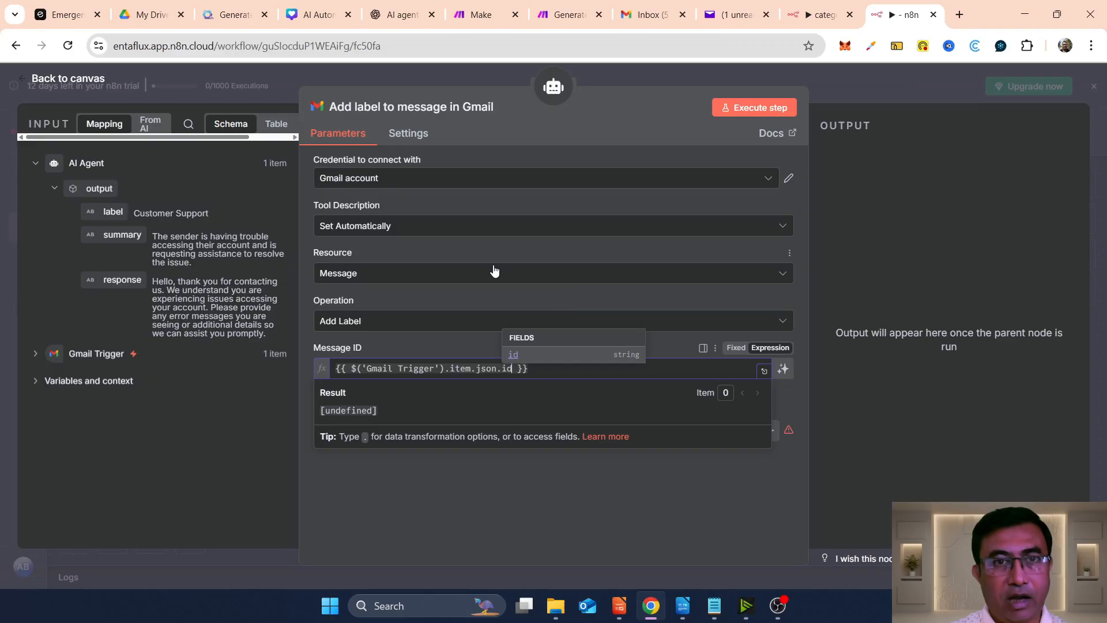
pyautogui.click(413, 519)
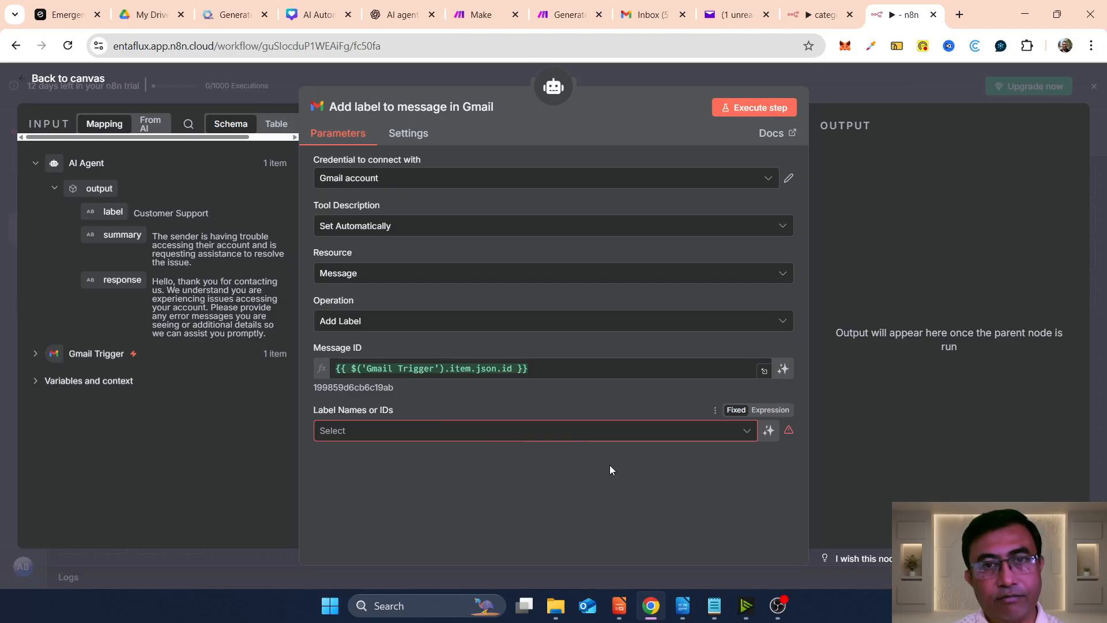
# Let the model define Label Names or IDs, described as "Based on the label input, choose which label to add, it should be a label type: user"
pyautogui.click(768, 430)
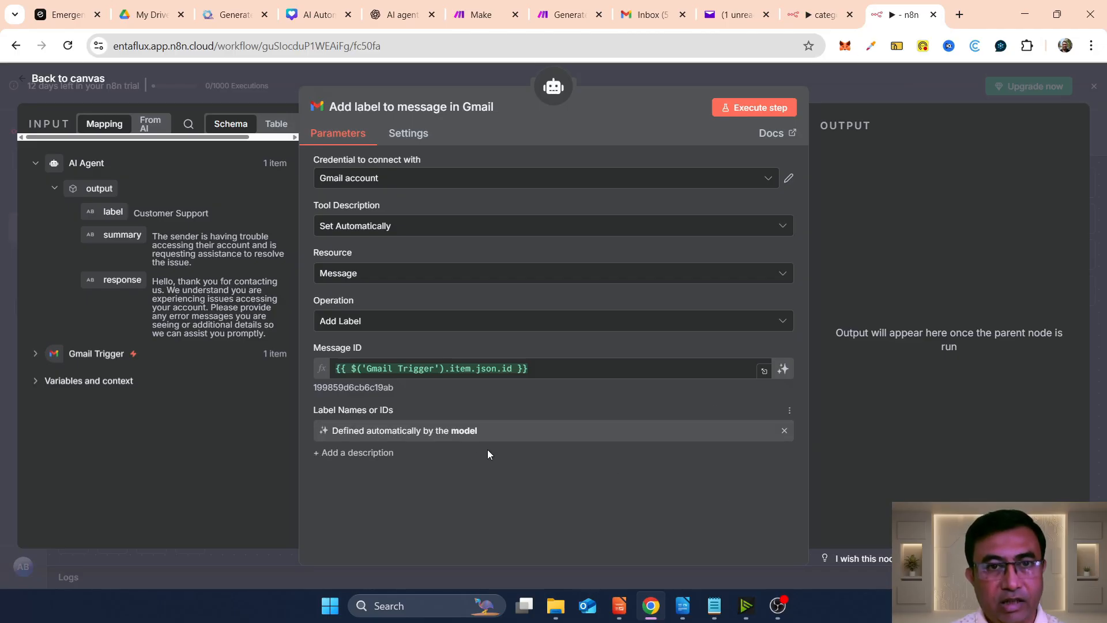
pyautogui.click(364, 453)
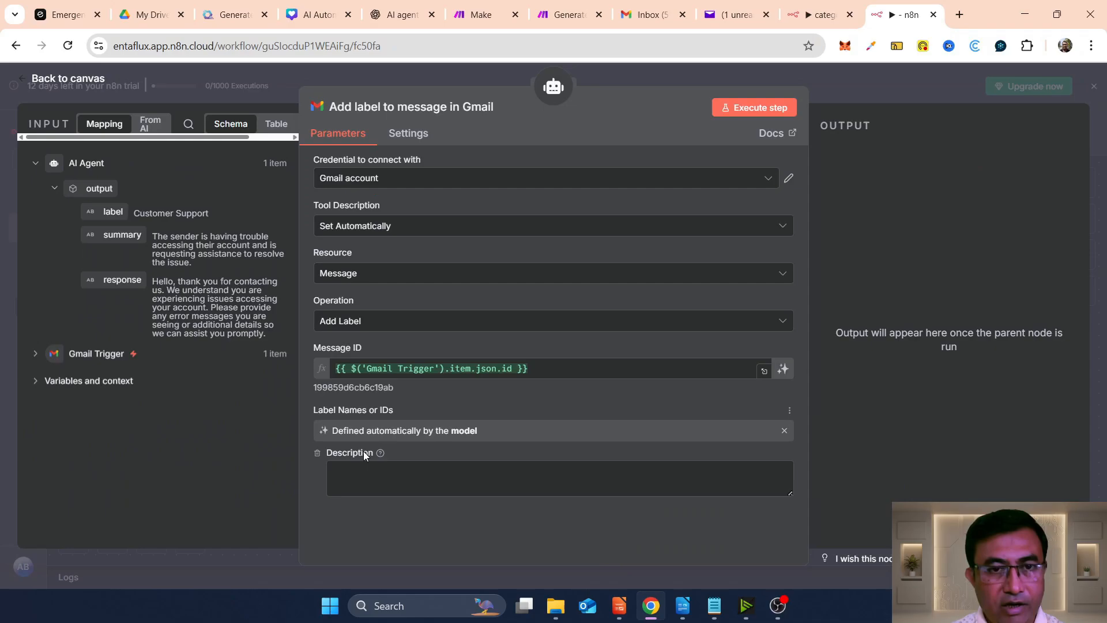
pyautogui.click(400, 475)
pyautogui.write('Based ')
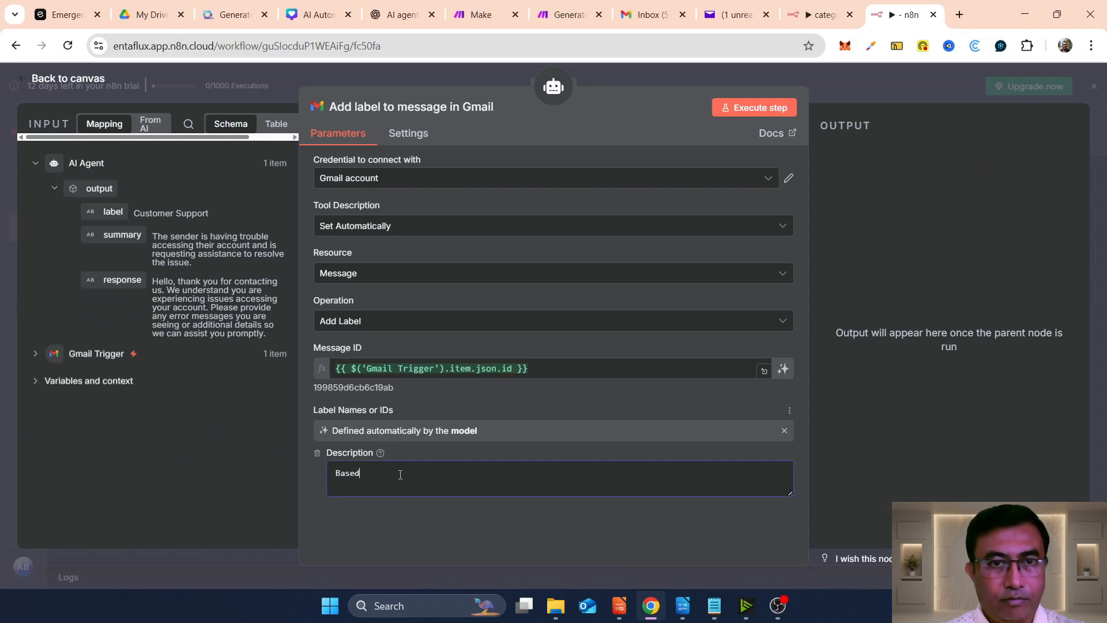
pyautogui.write('on the la')
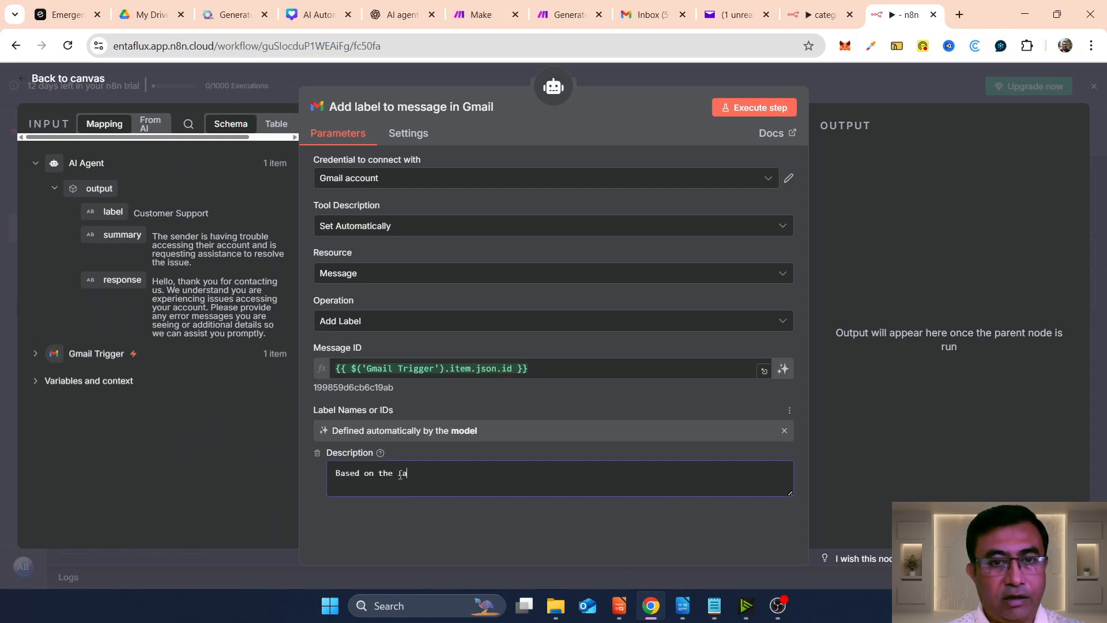
pyautogui.write('bel input')
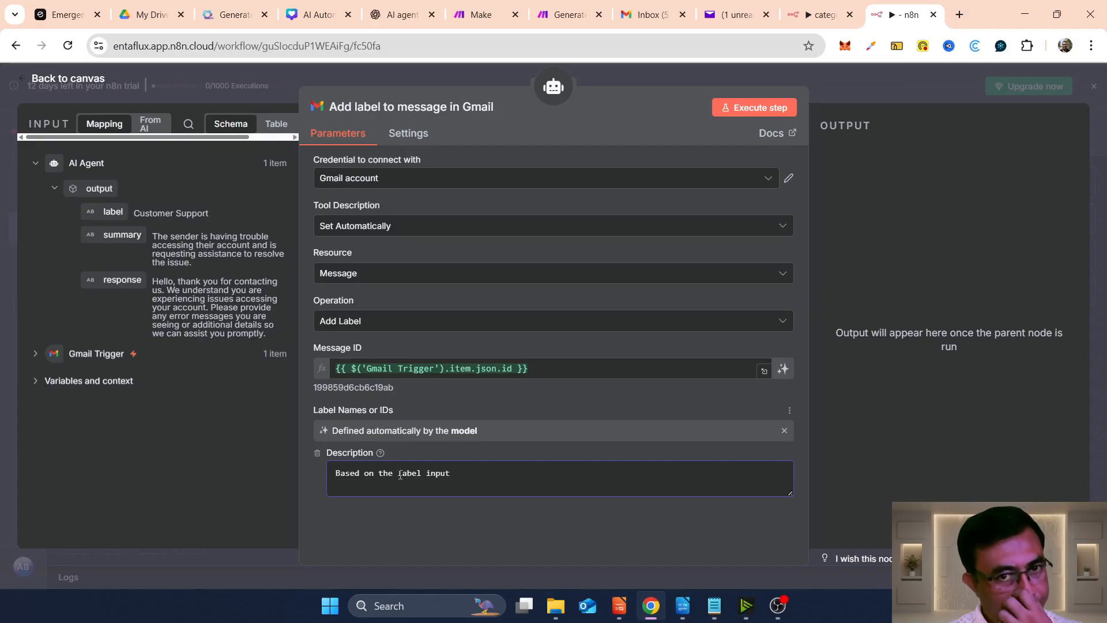
pyautogui.write(', ')
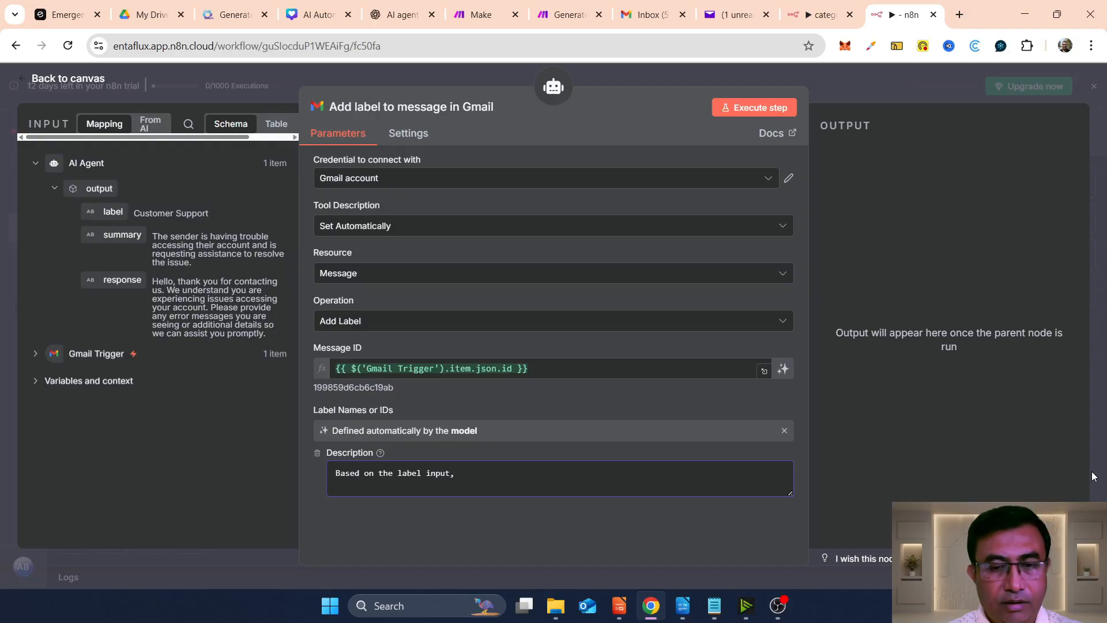
pyautogui.write('choose wh')
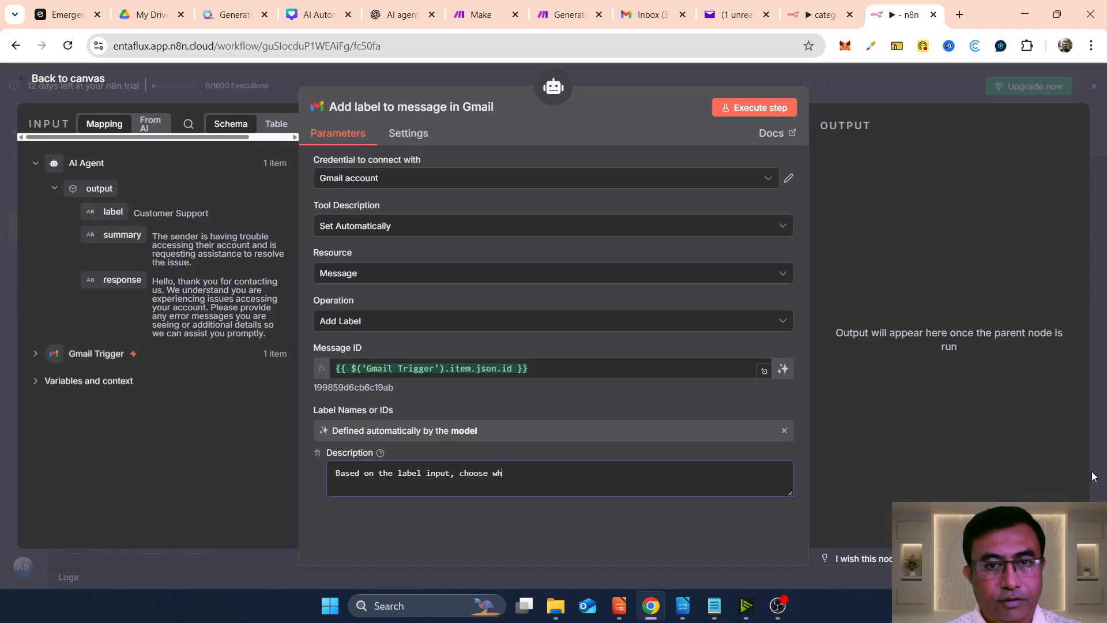
pyautogui.write('ich label')
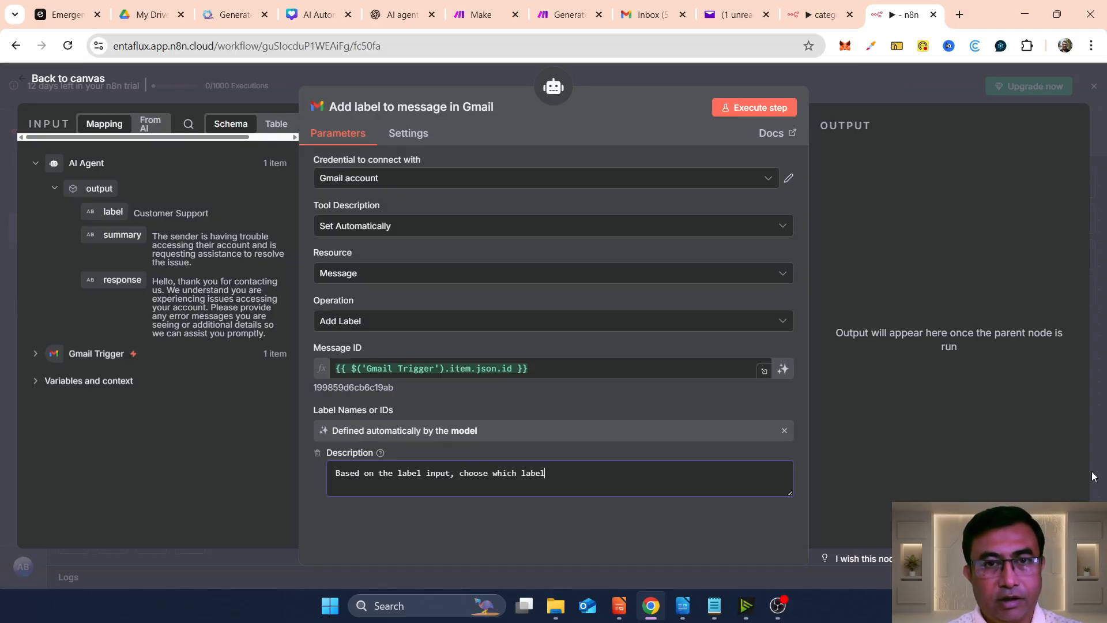
pyautogui.write(' to ')
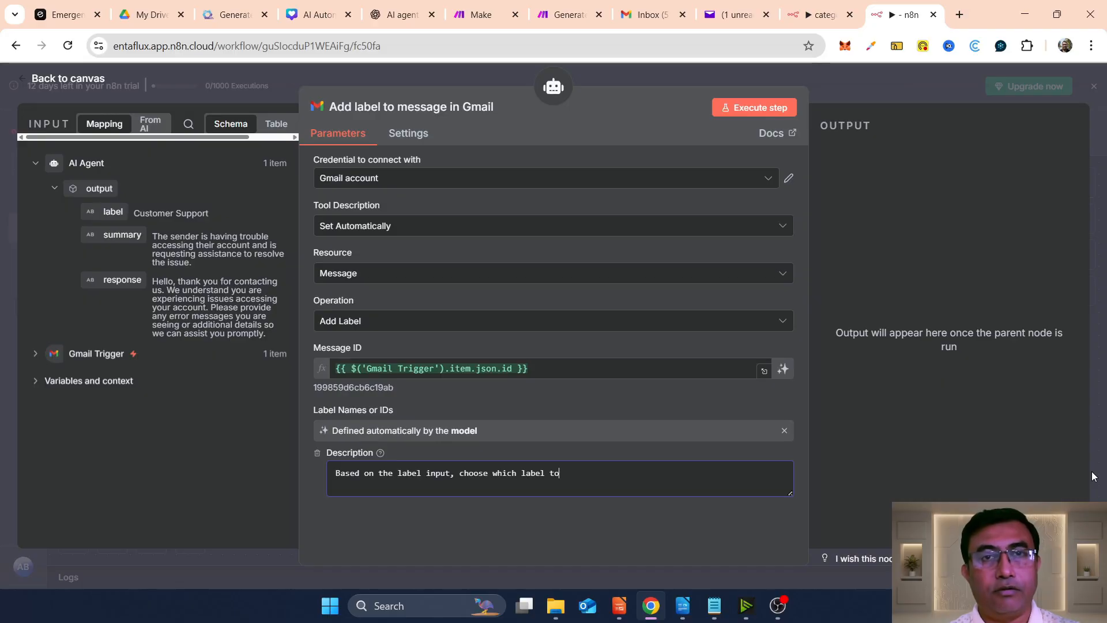
pyautogui.write('add')
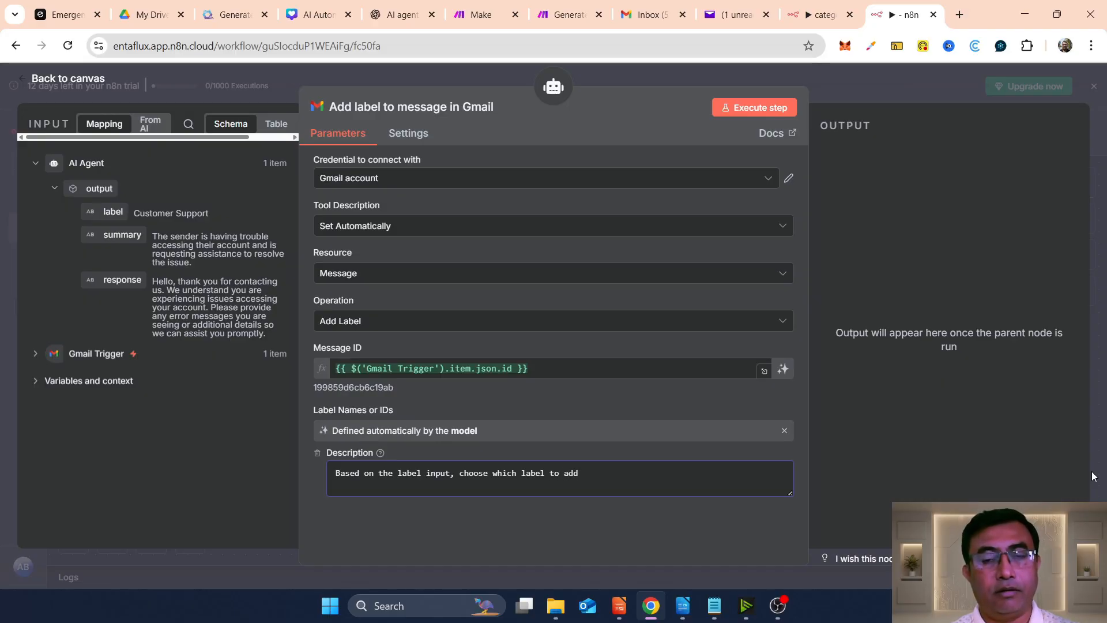
pyautogui.write(', it ')
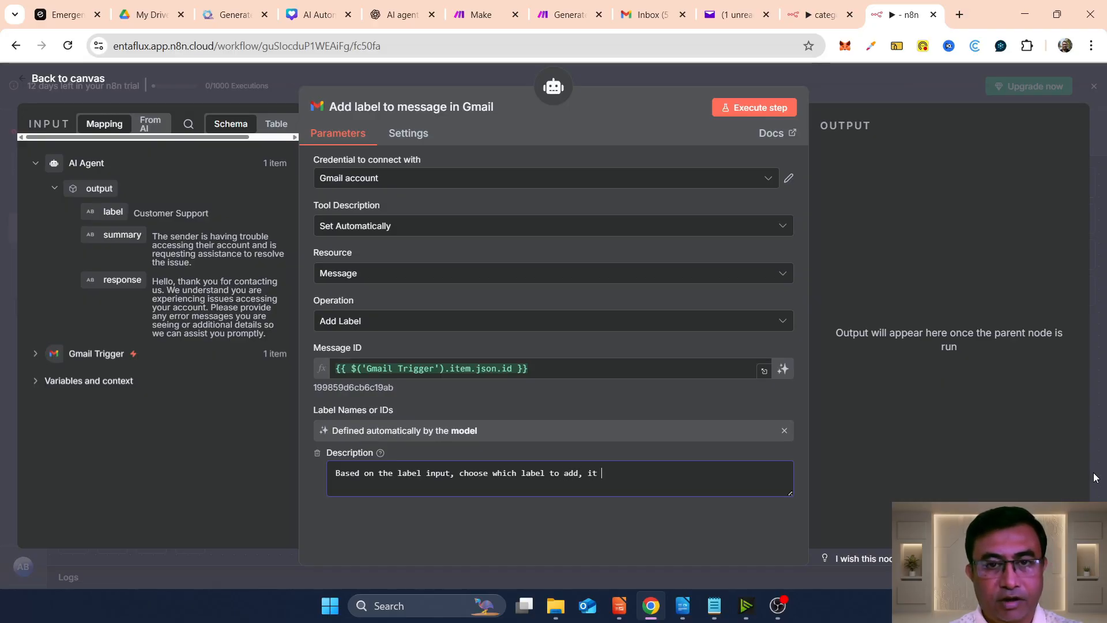
pyautogui.write('should be ')
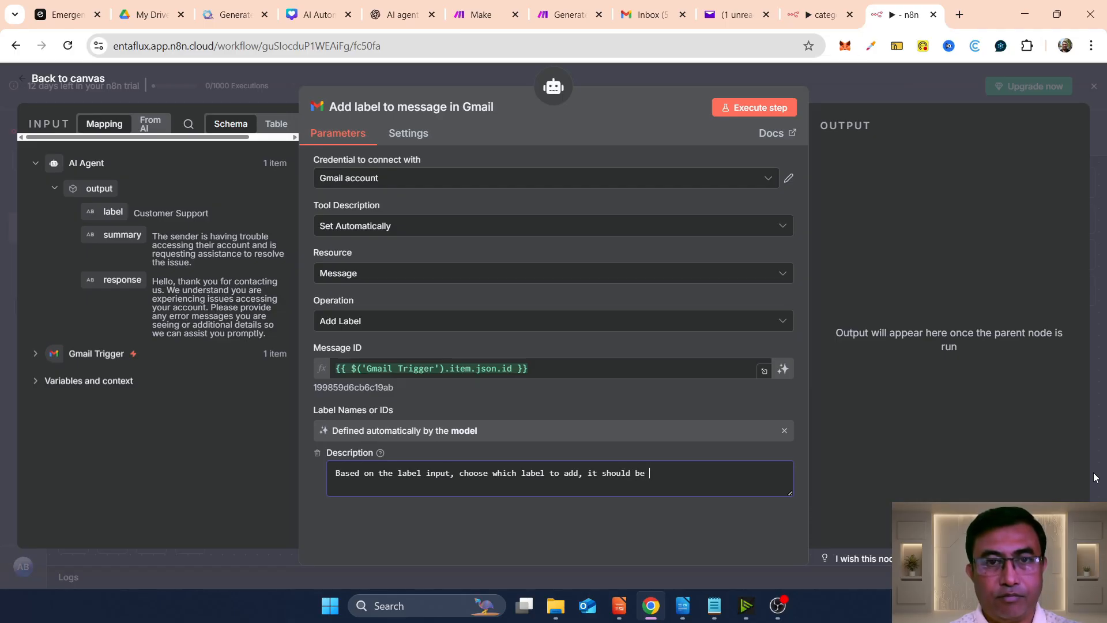
pyautogui.write('a label')
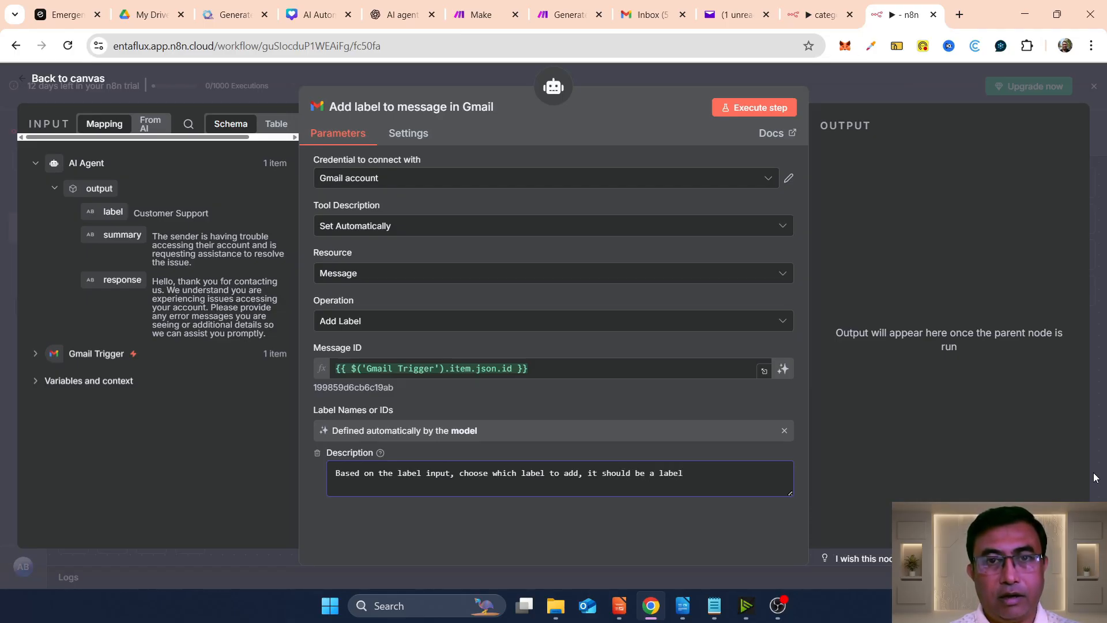
pyautogui.write(' ty')
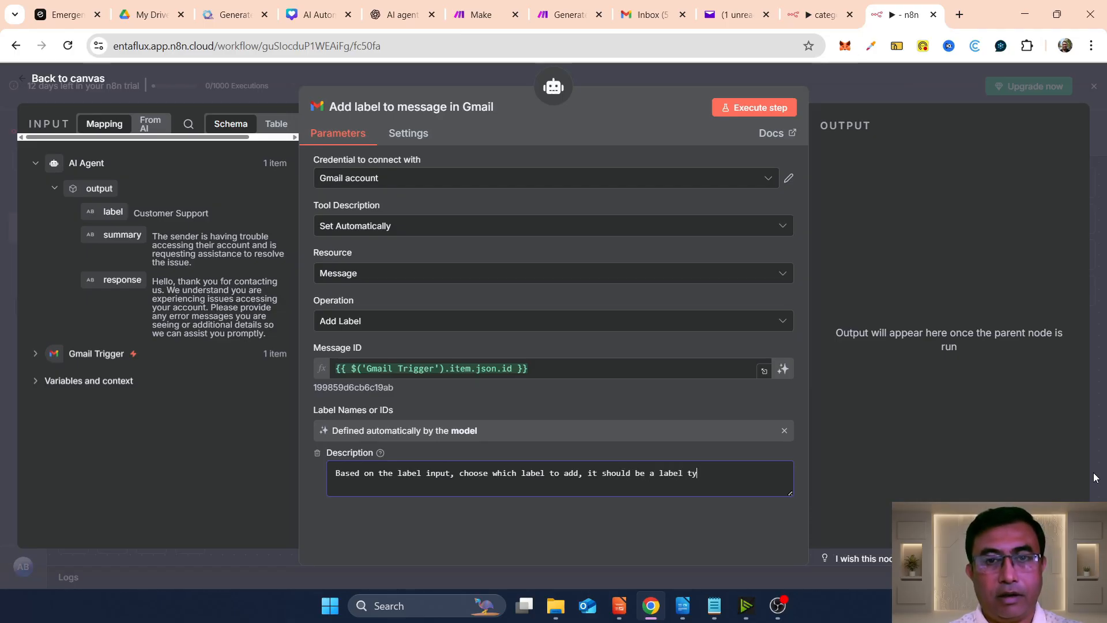
pyautogui.write('pe: ')
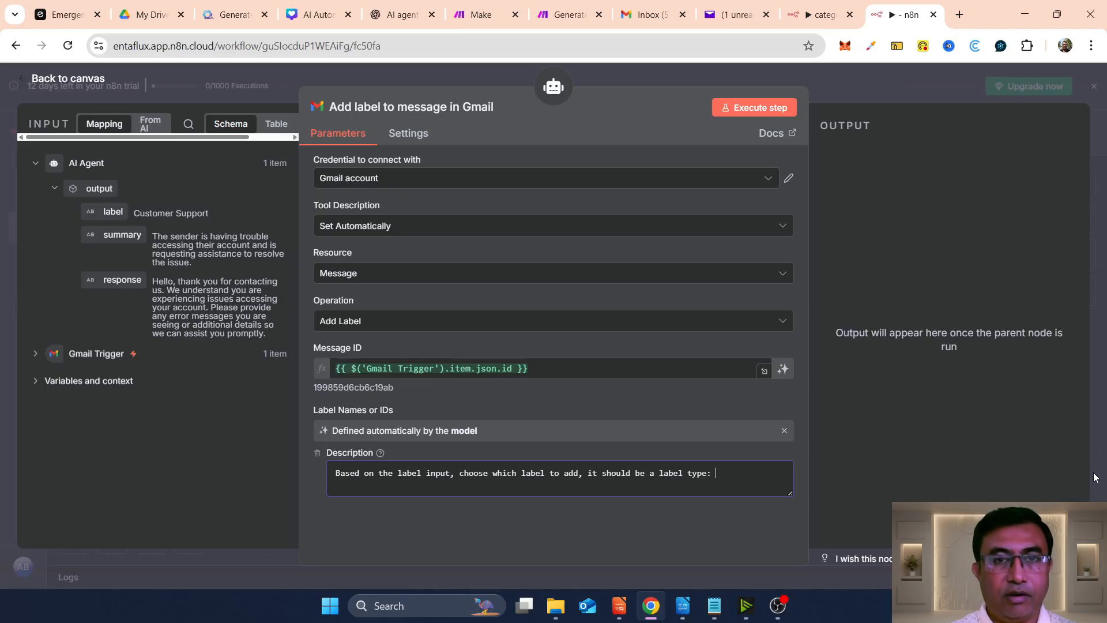
pyautogui.write('user')
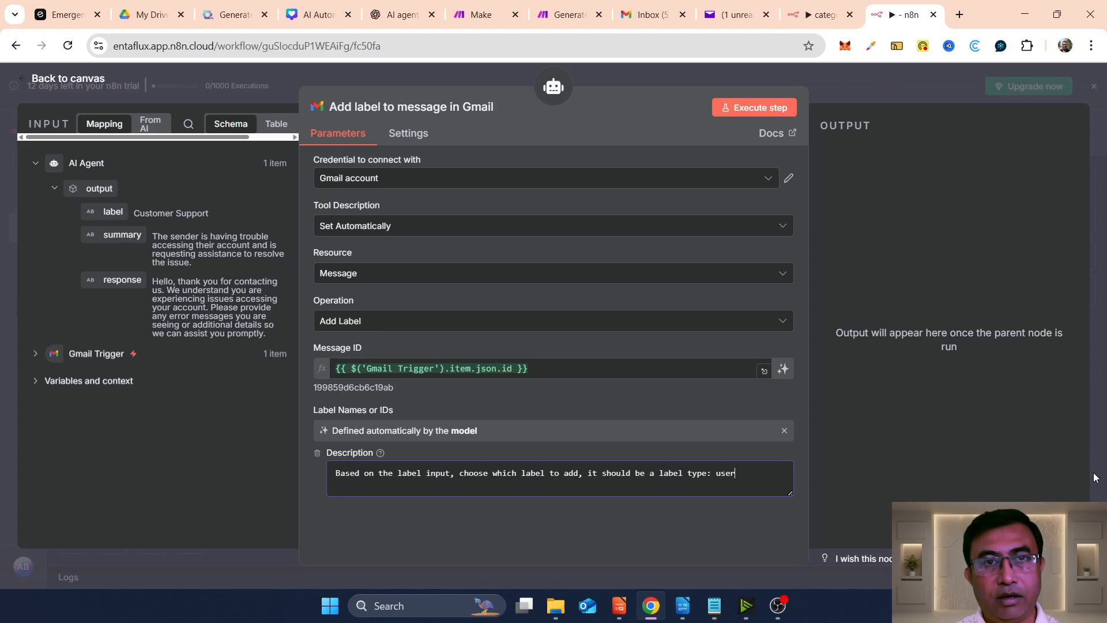
# Return to the canvas, move the add-label tool farther from the Get many labels tool, and run the Label Agent
pyautogui.click(753, 108)
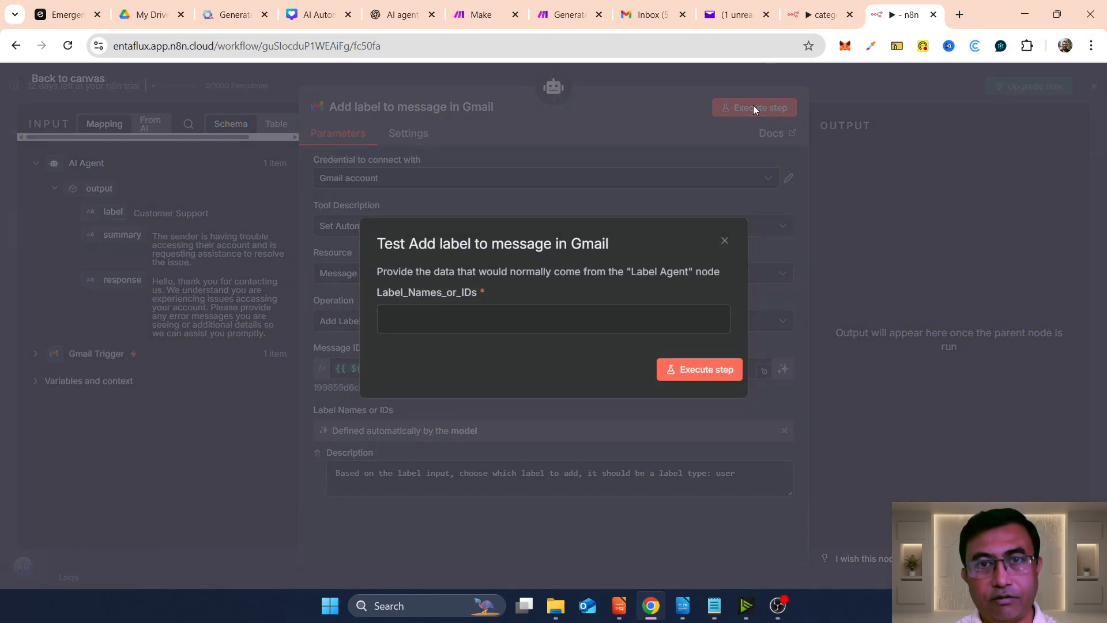
pyautogui.click(725, 240)
pyautogui.click(85, 88)
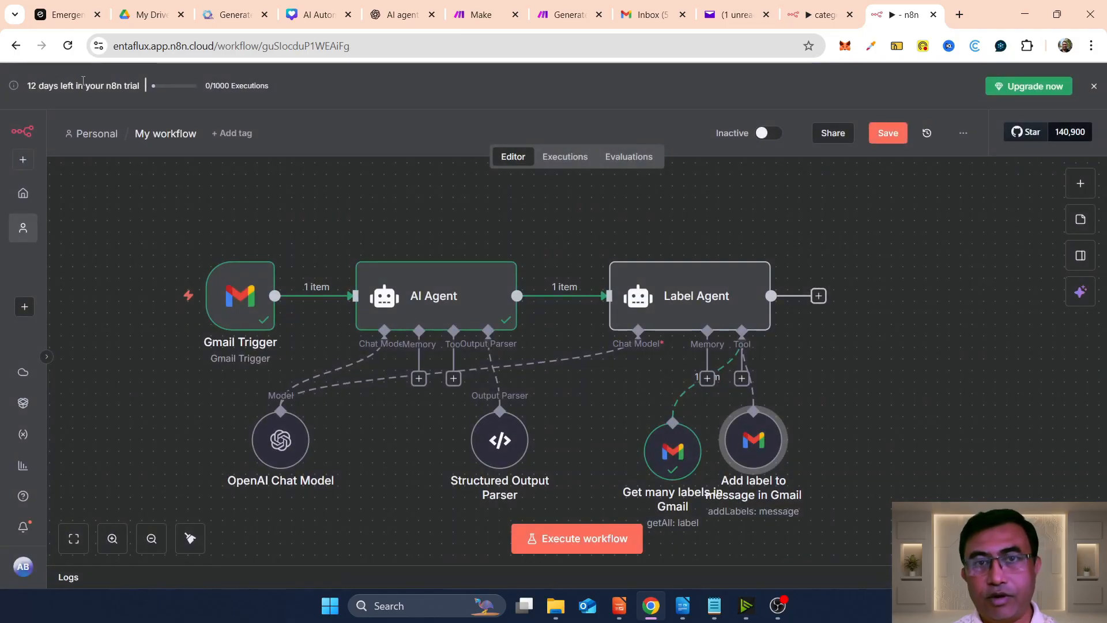
pyautogui.moveTo(753, 448); pyautogui.dragTo(811, 447)
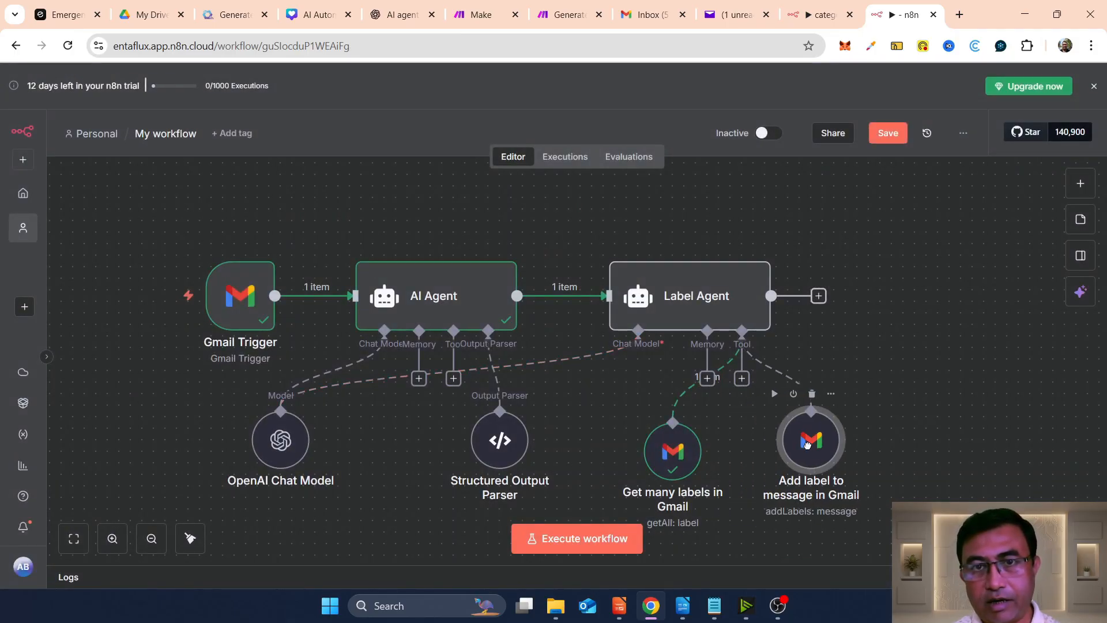
pyautogui.click(705, 243)
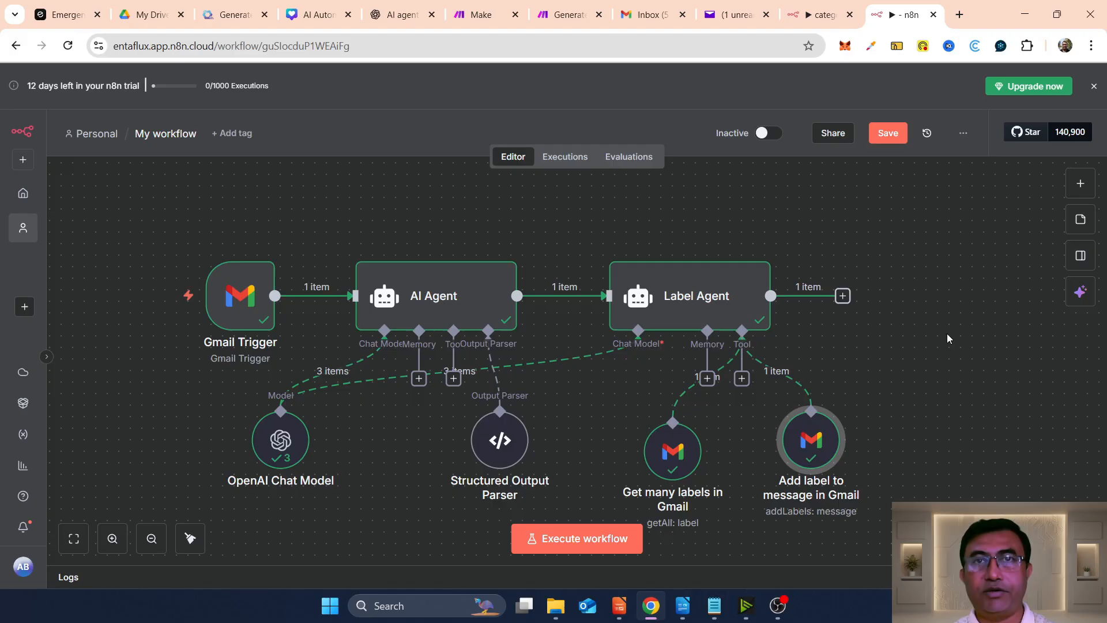
# Switch to Gmail and check the Customer Support label and the inbox for the newly labeled email
pyautogui.click(646, 23)
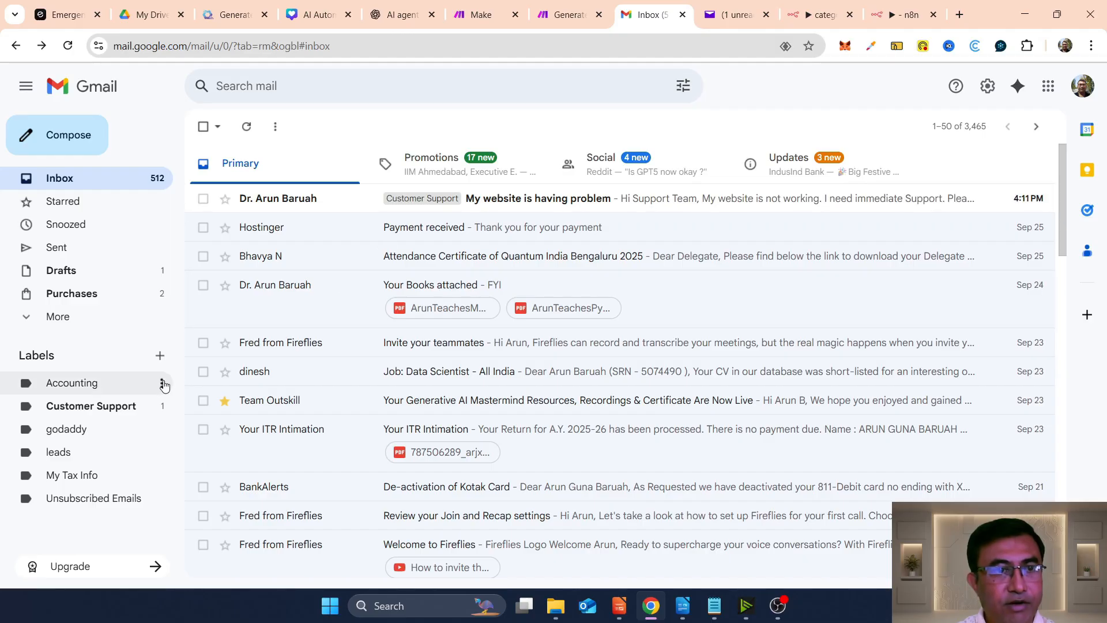
pyautogui.click(103, 407)
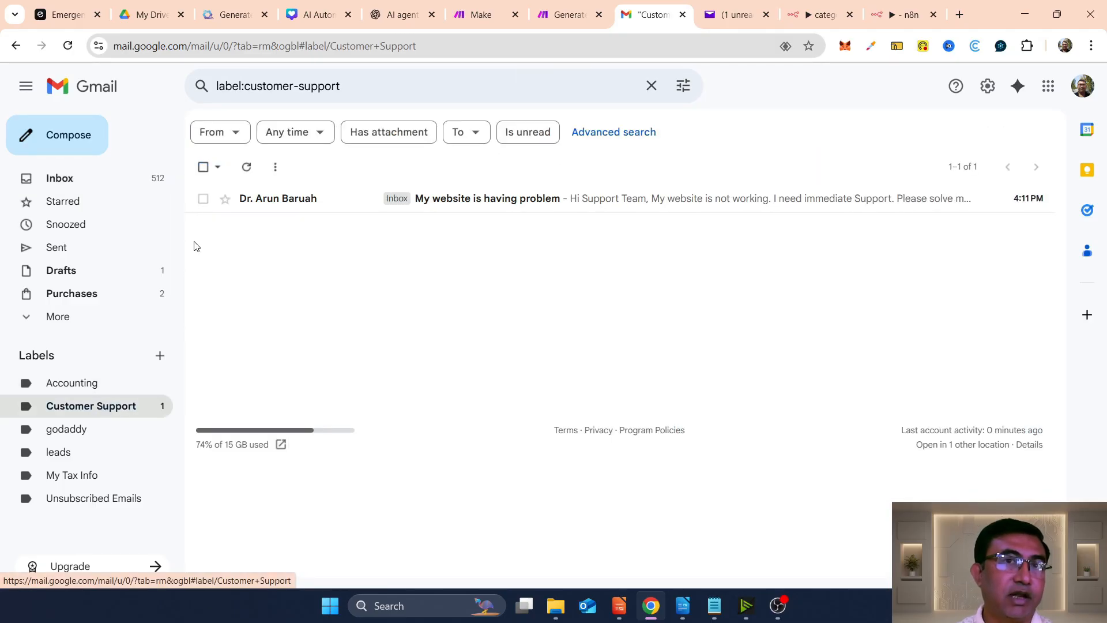
pyautogui.click(58, 179)
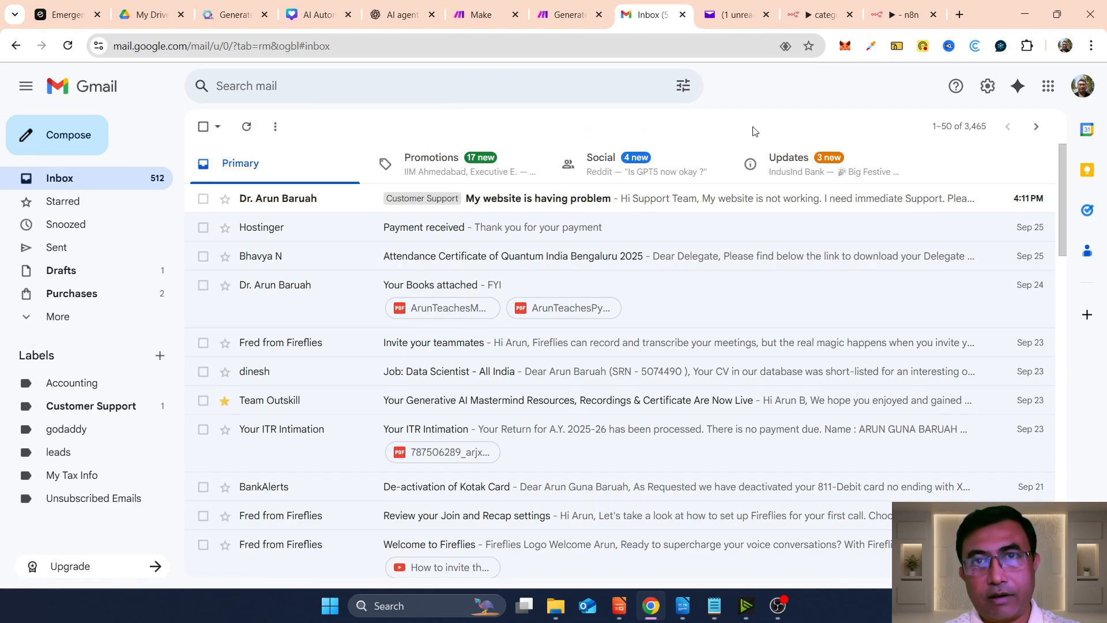
# Switch back to n8n and add a Gmail node with the Create a draft action after the Label Agent
pyautogui.click(896, 16)
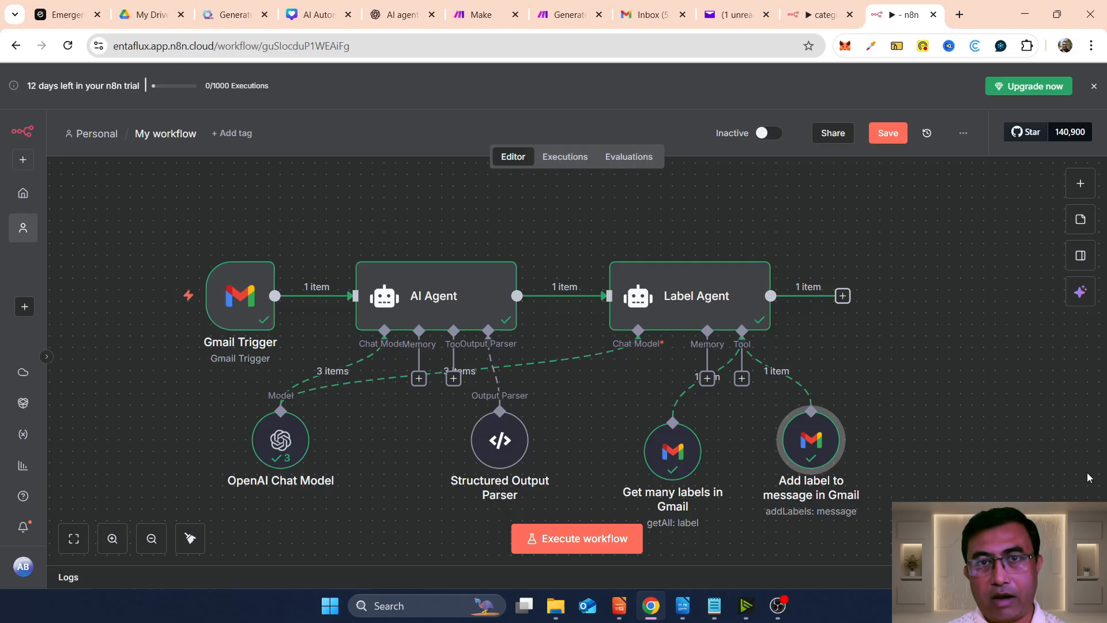
pyautogui.scroll(1, 992, 346)
pyautogui.click(842, 340)
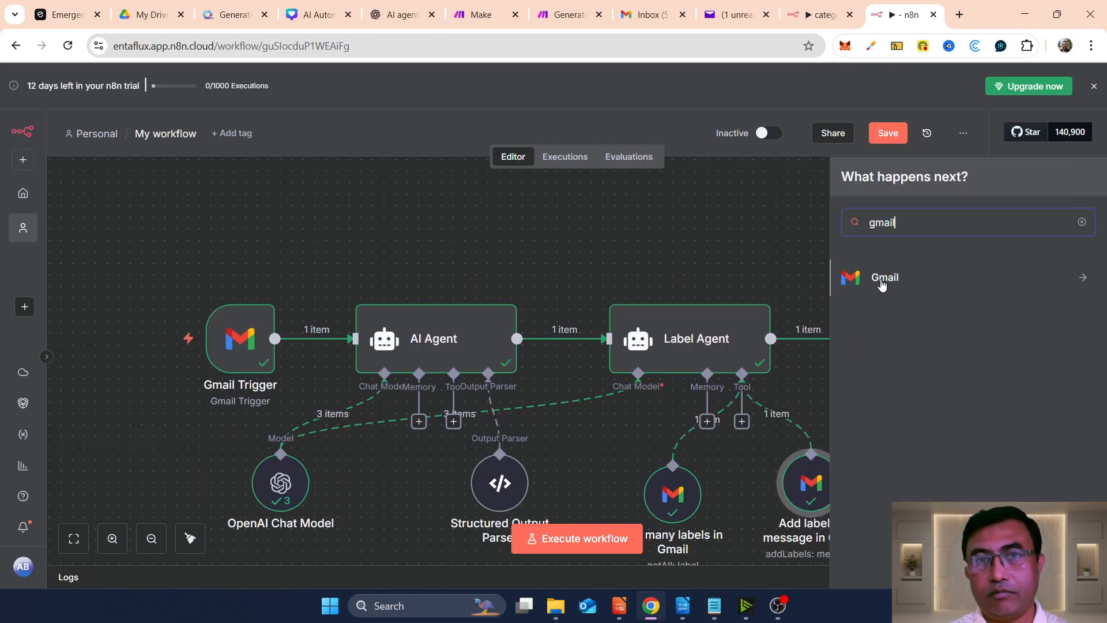
pyautogui.click(882, 278)
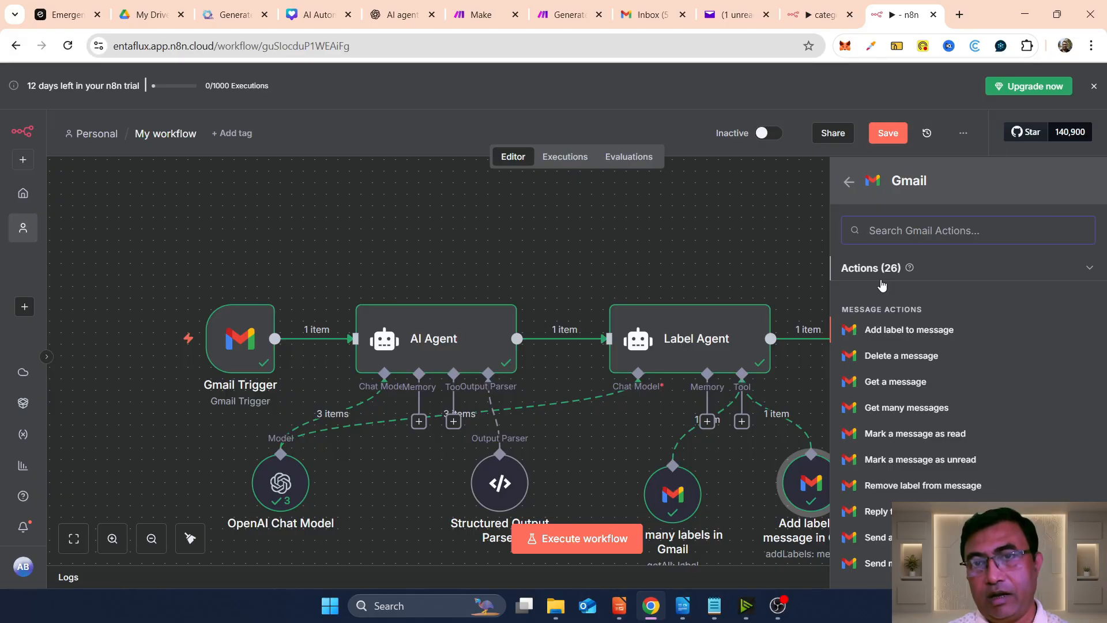
pyautogui.scroll(-4, 1021, 440)
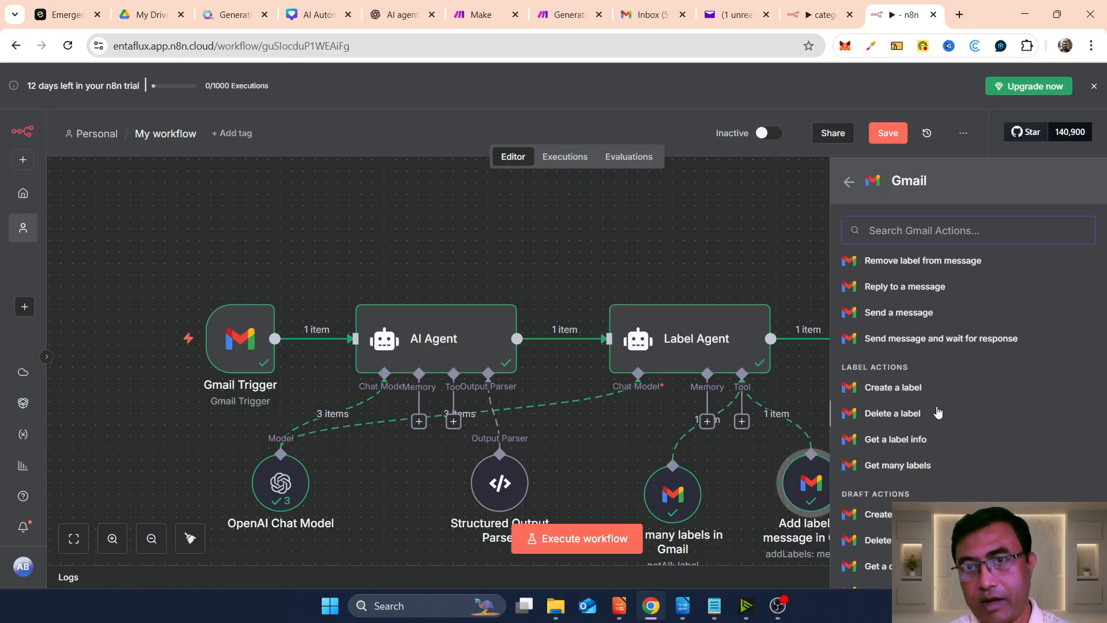
pyautogui.scroll(-1, 984, 461)
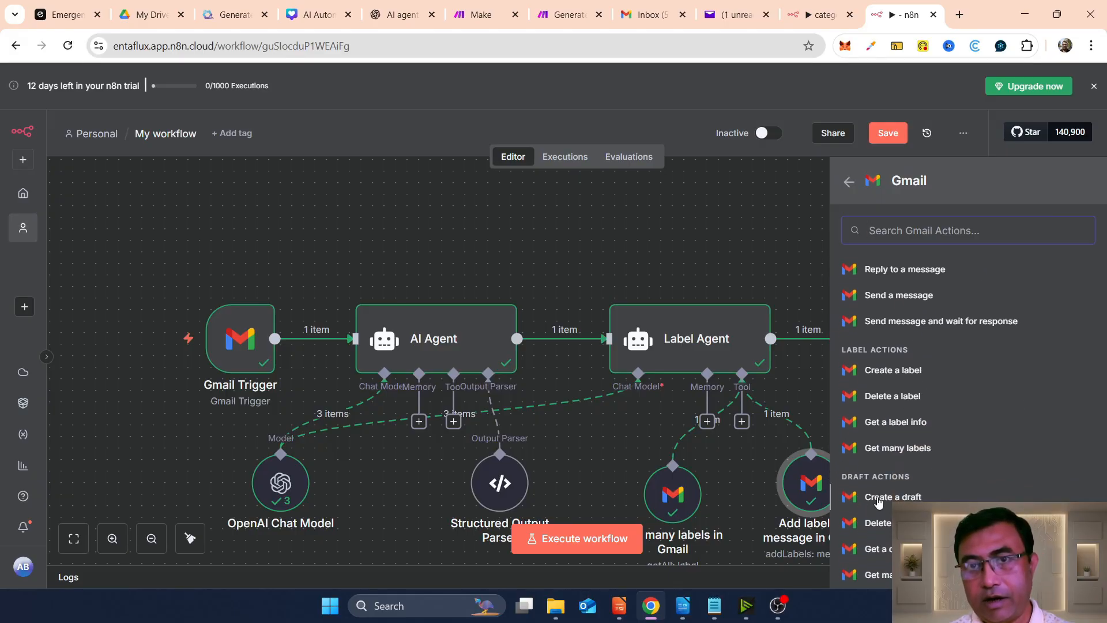
pyautogui.click(894, 500)
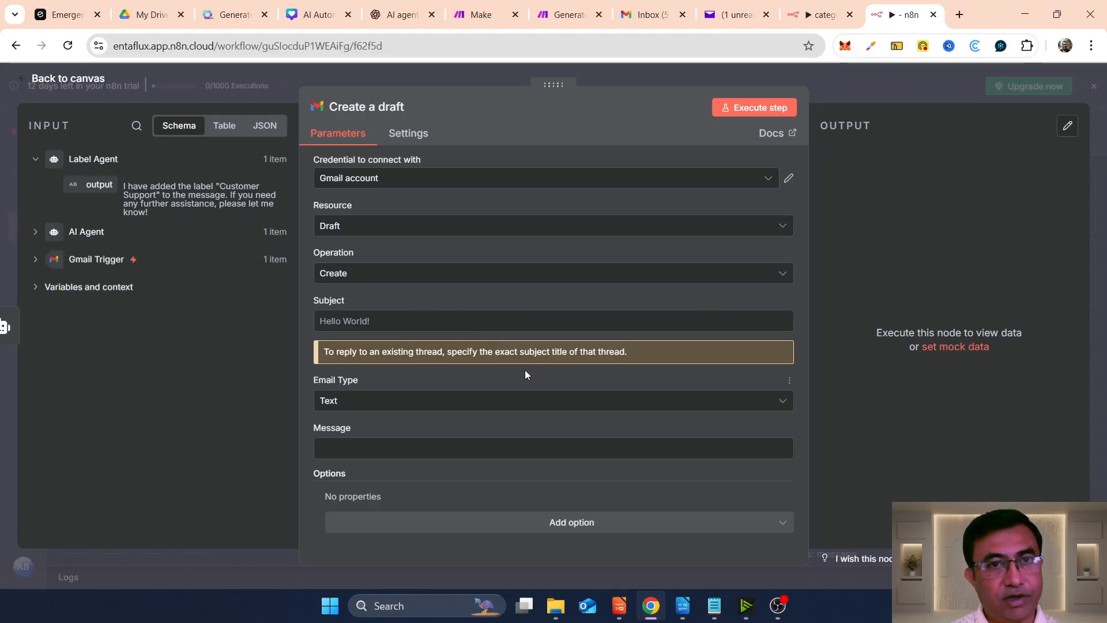
# Set the draft's Subject to the expression {{ $('Gmail Trigger').item.json.subject }}
pyautogui.click(404, 319)
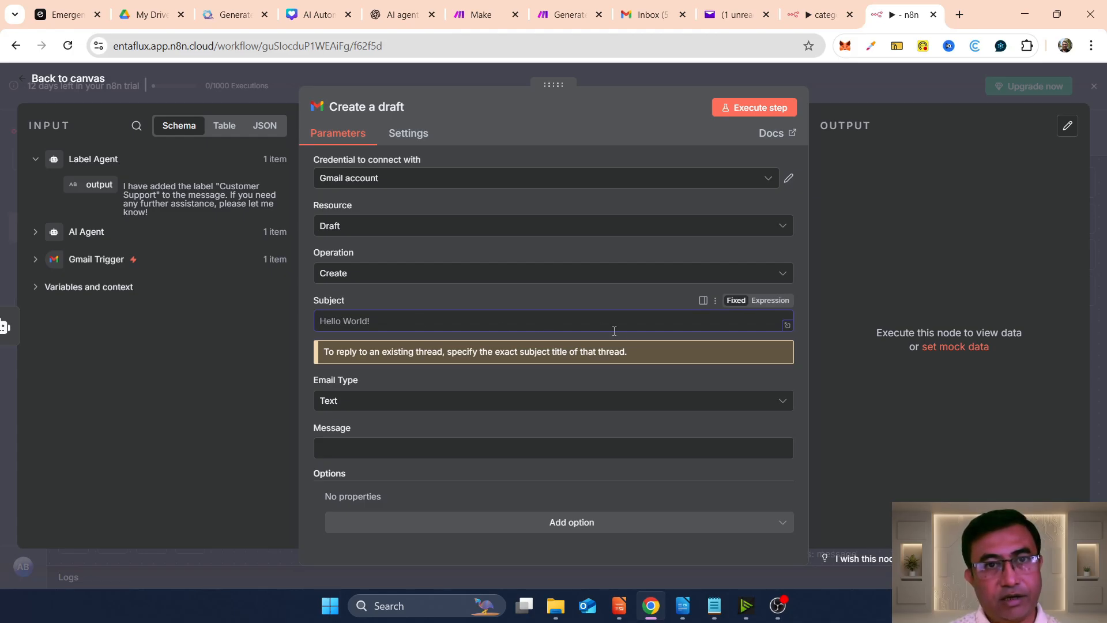
pyautogui.click(770, 300)
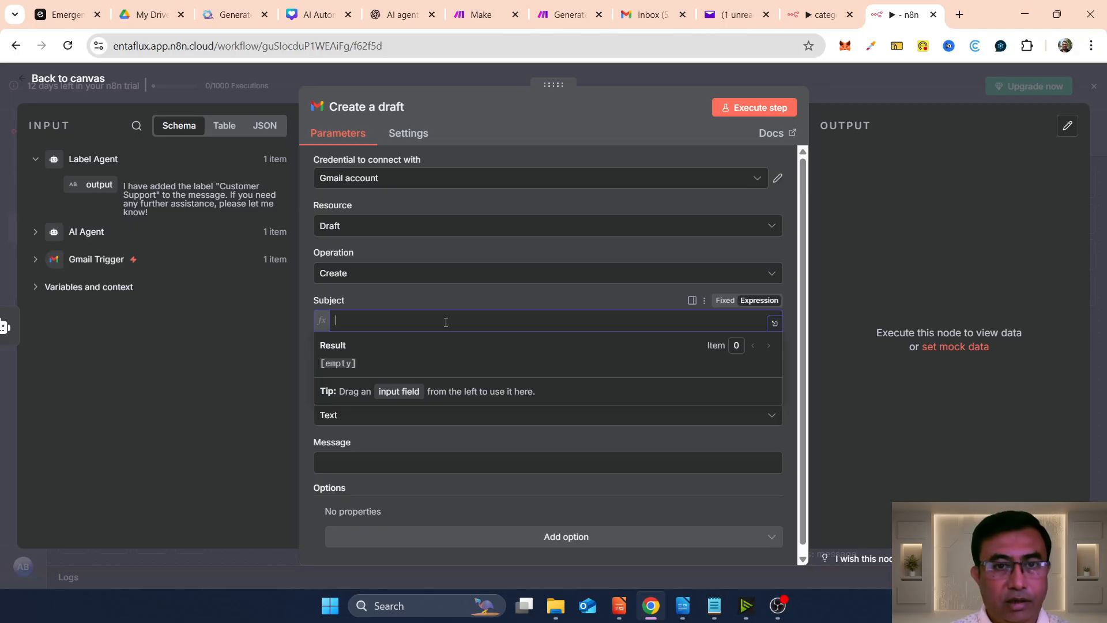
pyautogui.write('{{ ')
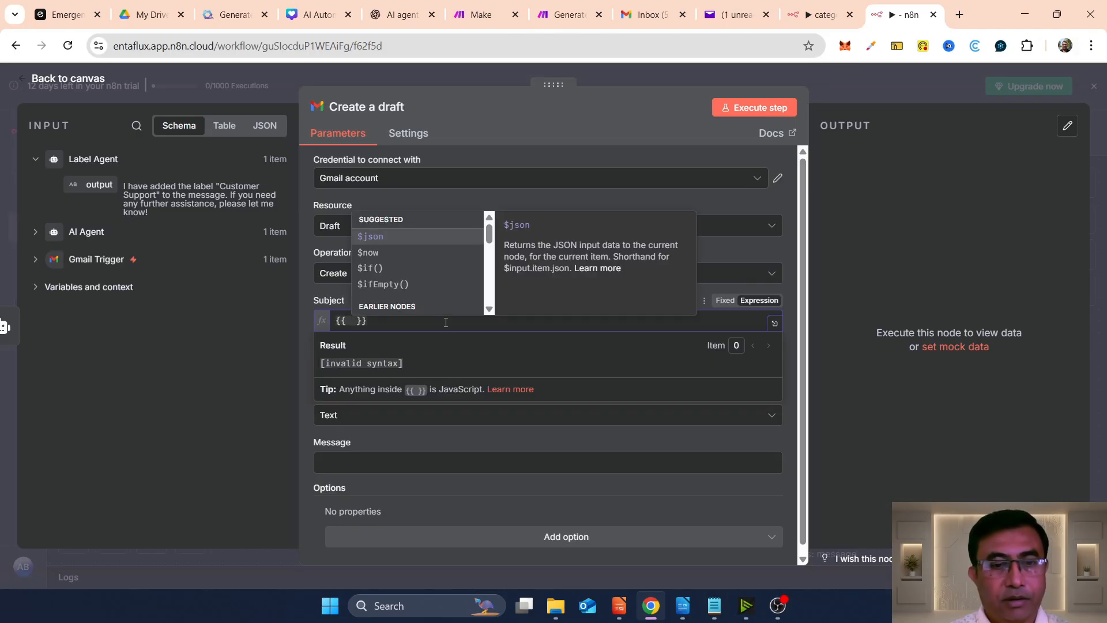
pyautogui.write('$')
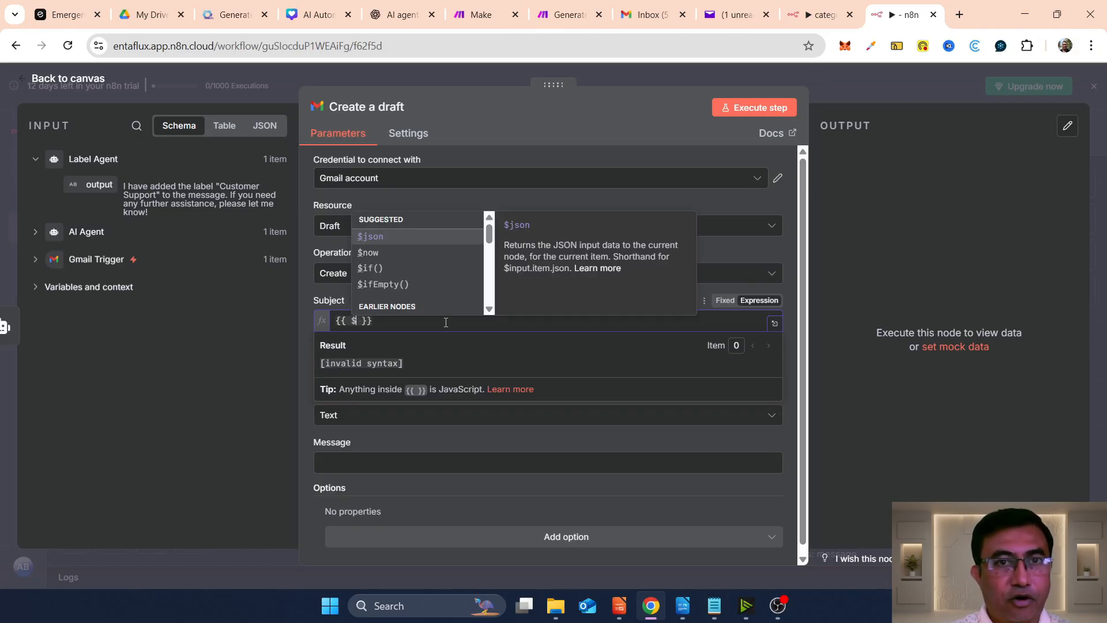
pyautogui.write("('")
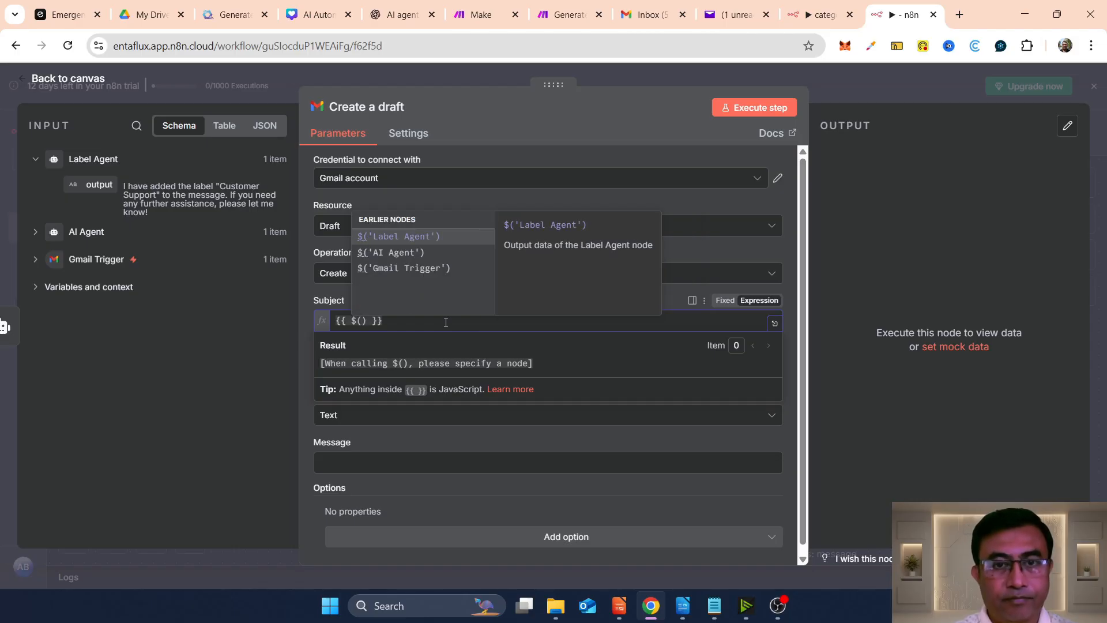
pyautogui.click(403, 269)
pyautogui.write('.i')
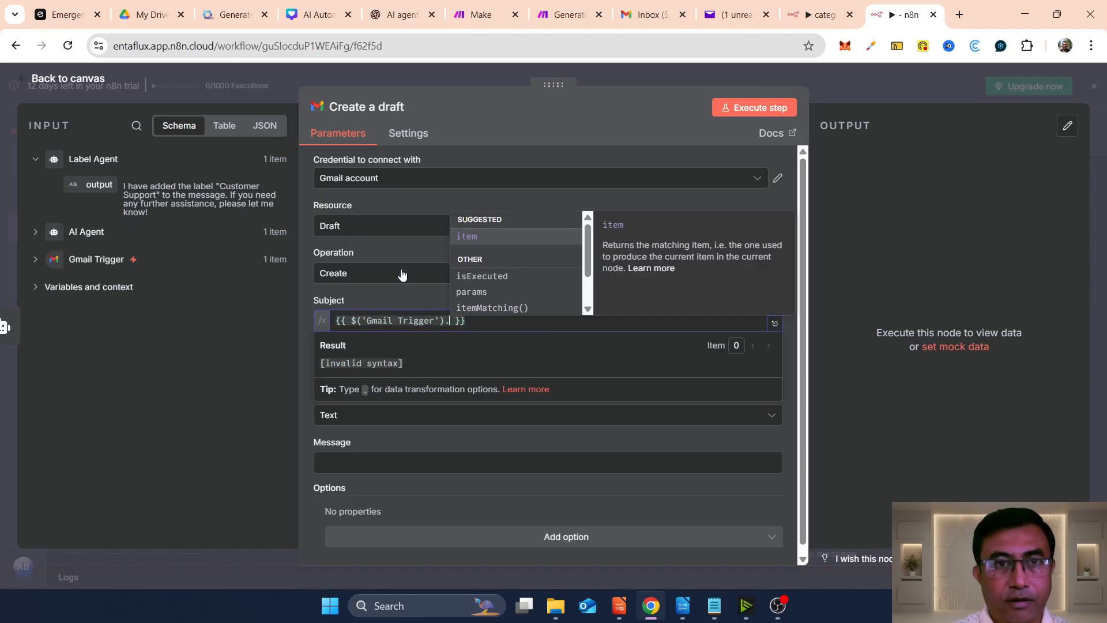
pyautogui.click(466, 250)
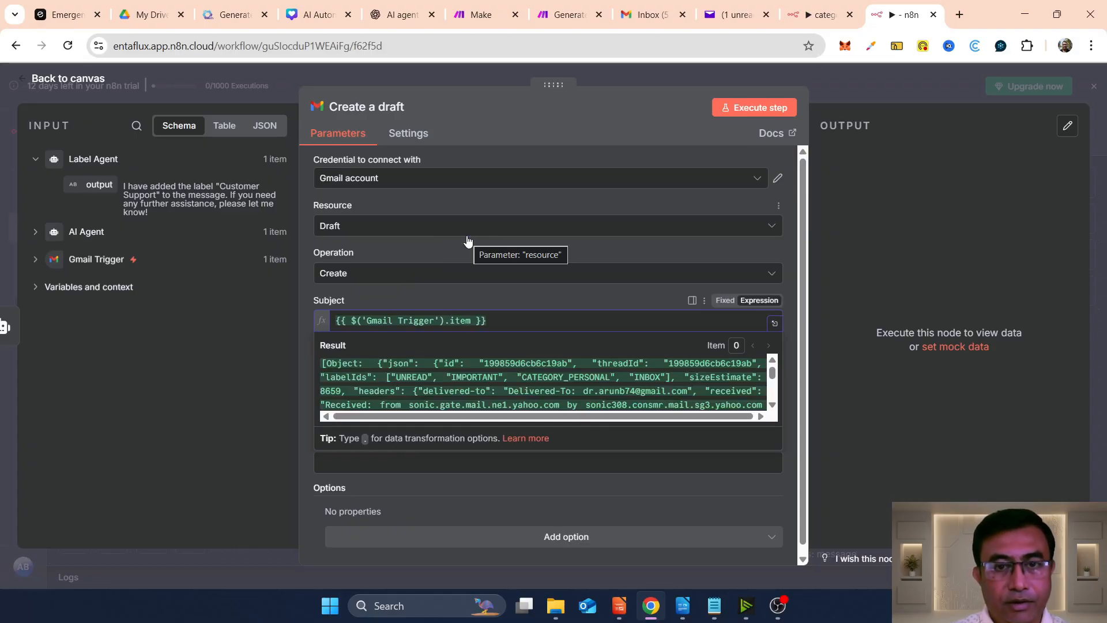
pyautogui.write('.j')
pyautogui.click(497, 227)
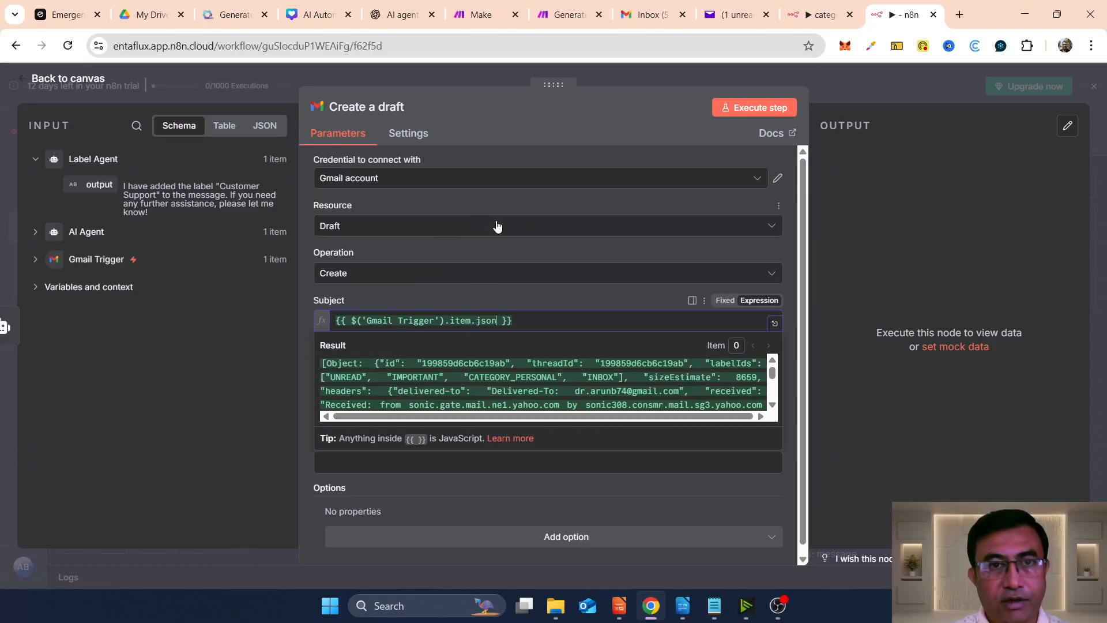
pyautogui.write('.')
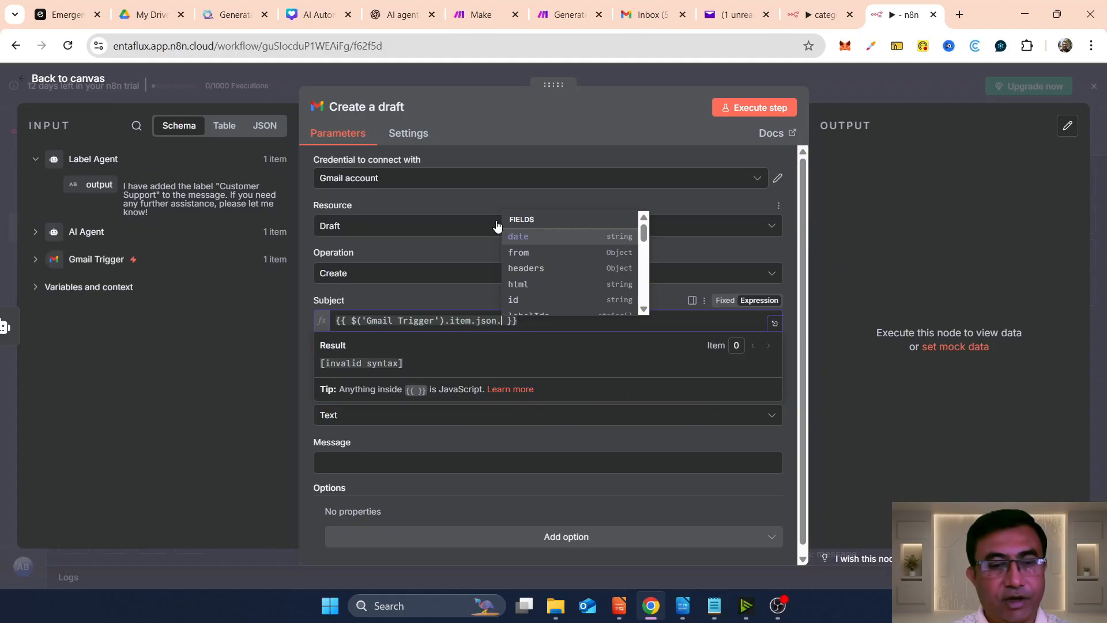
pyautogui.write('su')
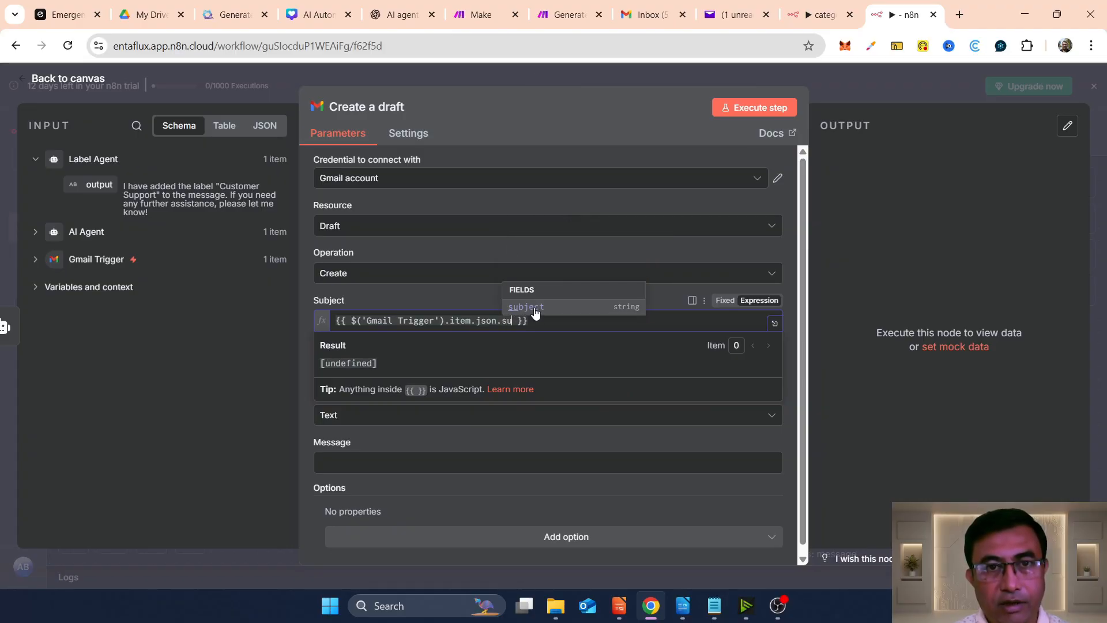
pyautogui.click(534, 308)
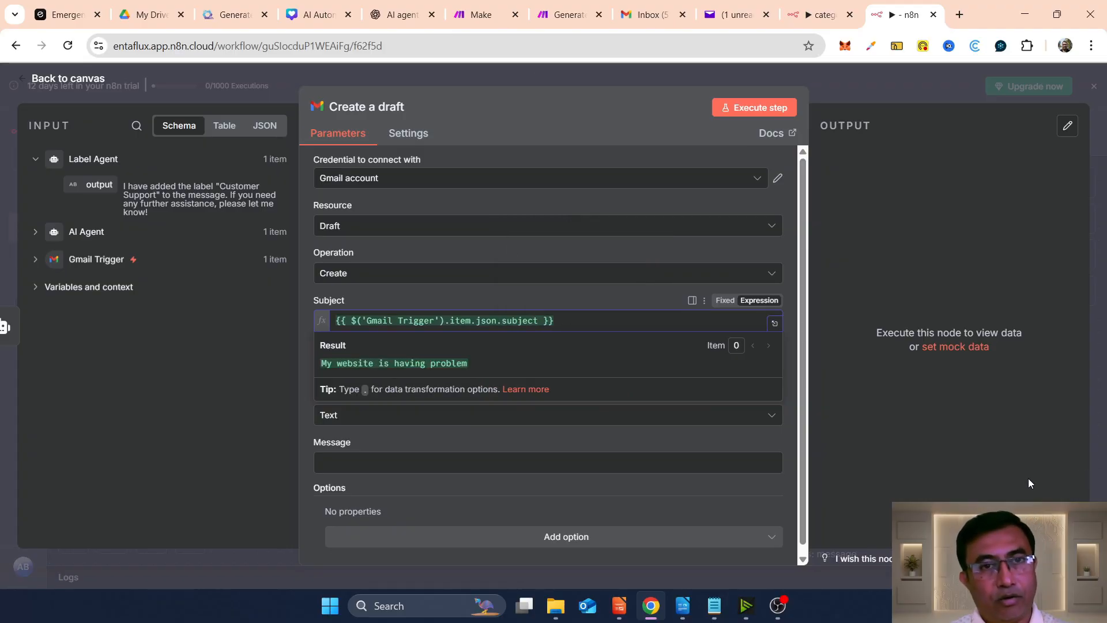
pyautogui.click(302, 459)
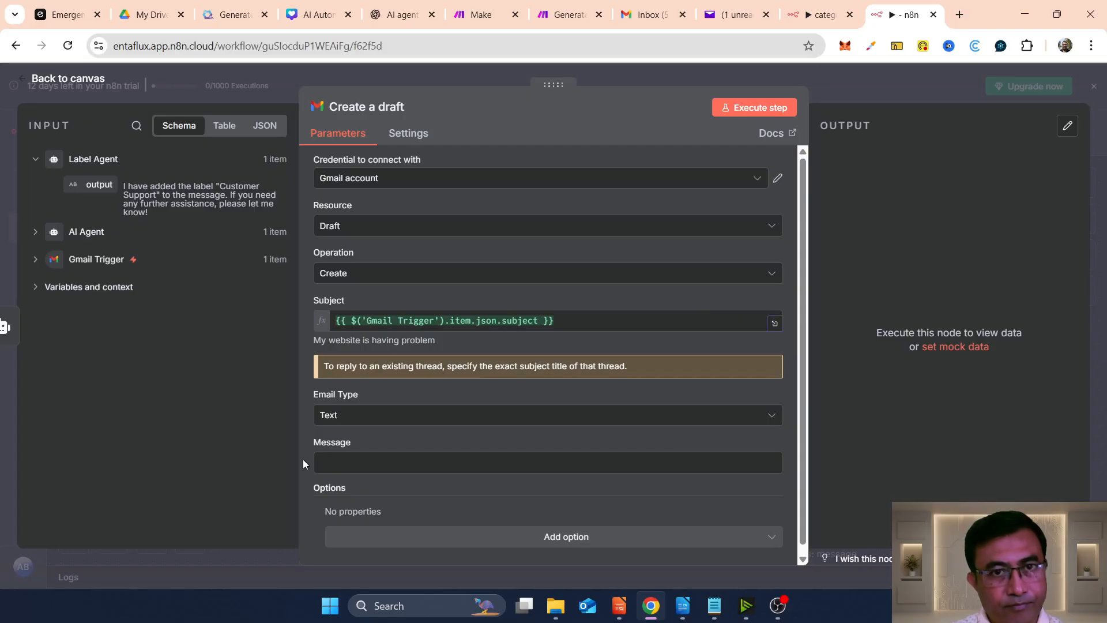
# Choose Text as the email type and set the Message to the expression {{ $('AI Agent').item.json.output.response }}
pyautogui.click(398, 415)
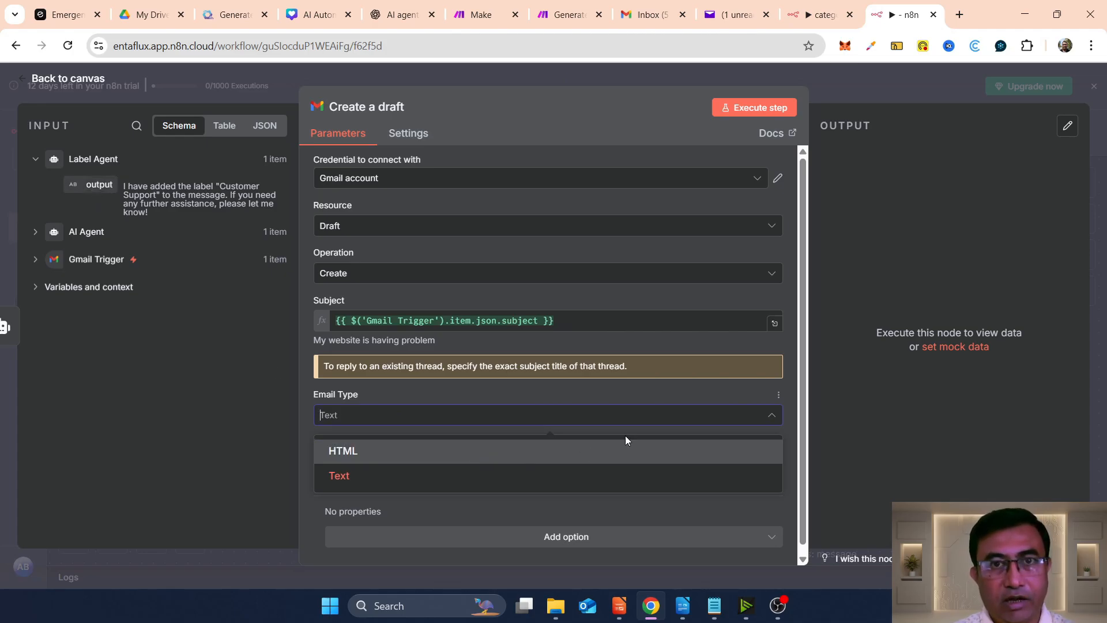
pyautogui.click(372, 485)
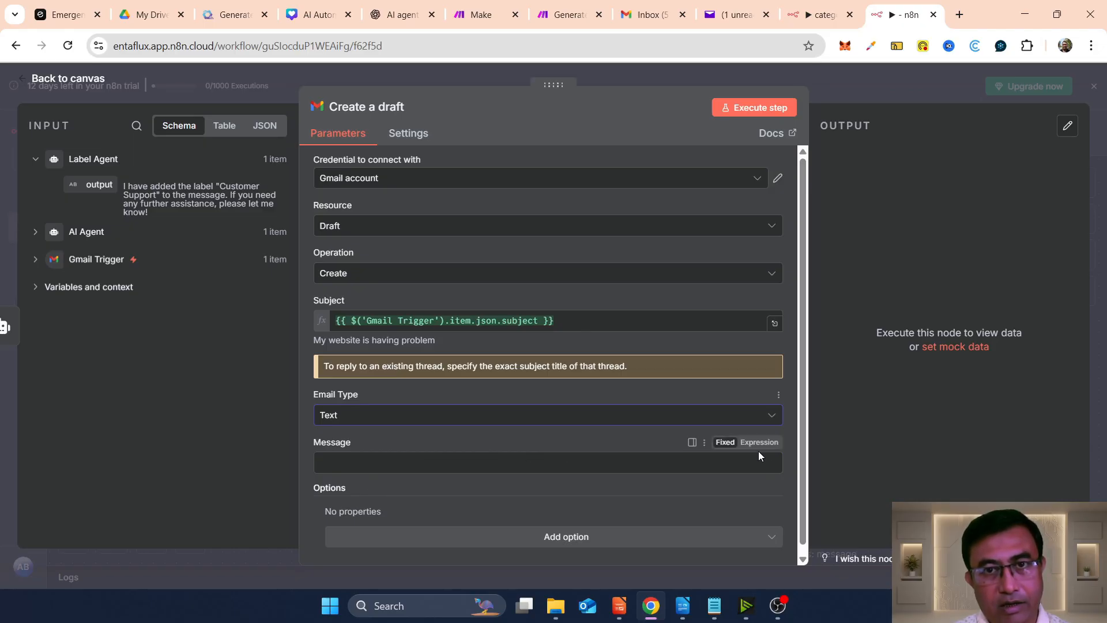
pyautogui.click(759, 442)
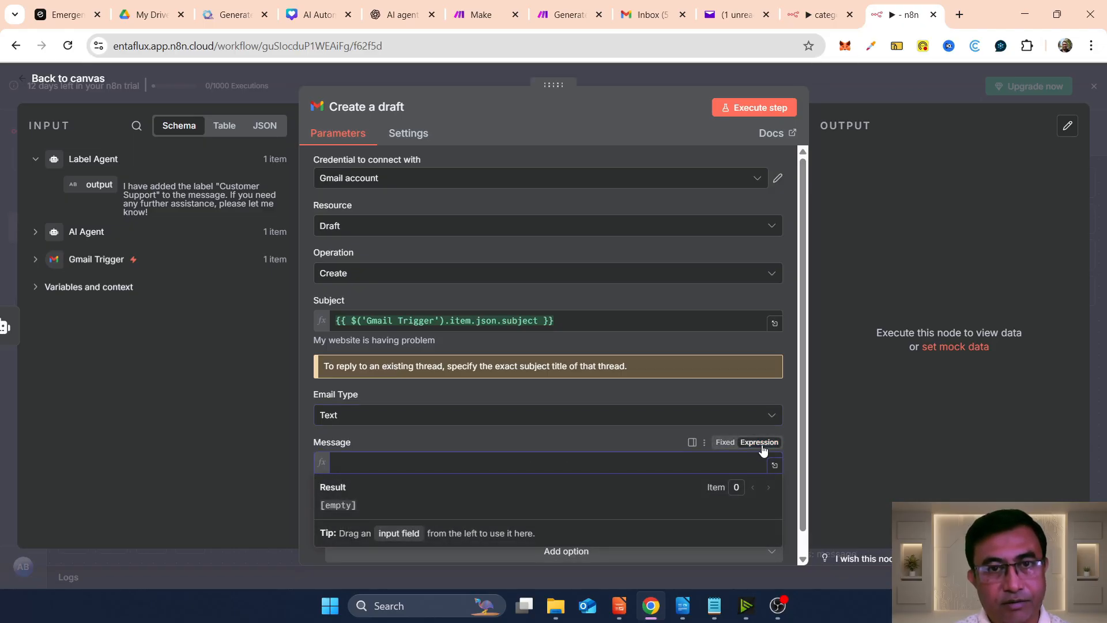
pyautogui.write('{{ $(')
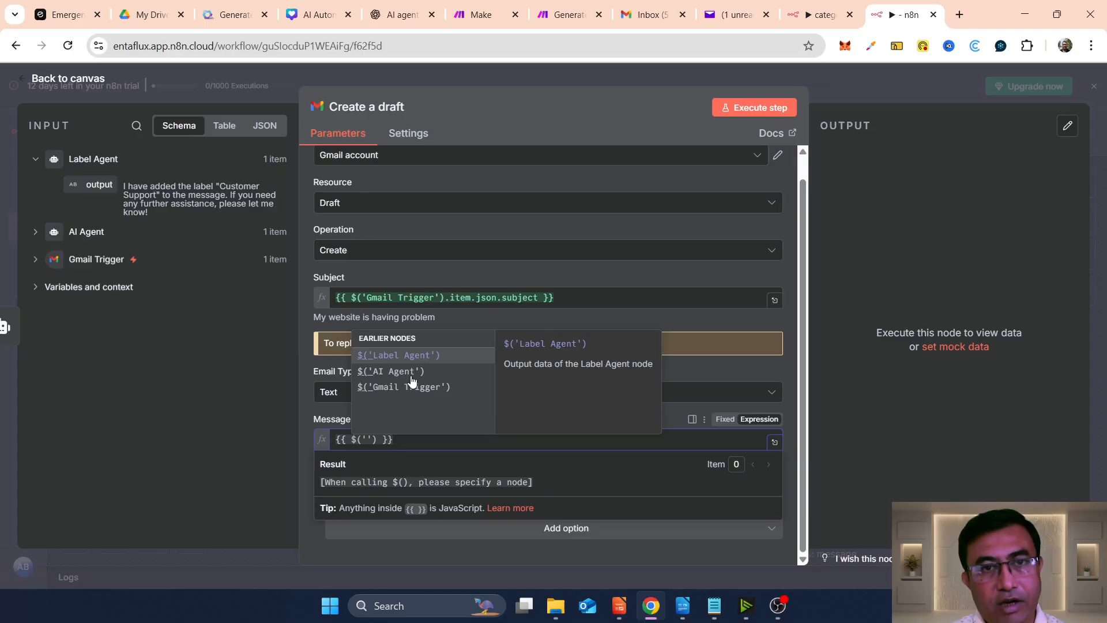
pyautogui.click(410, 376)
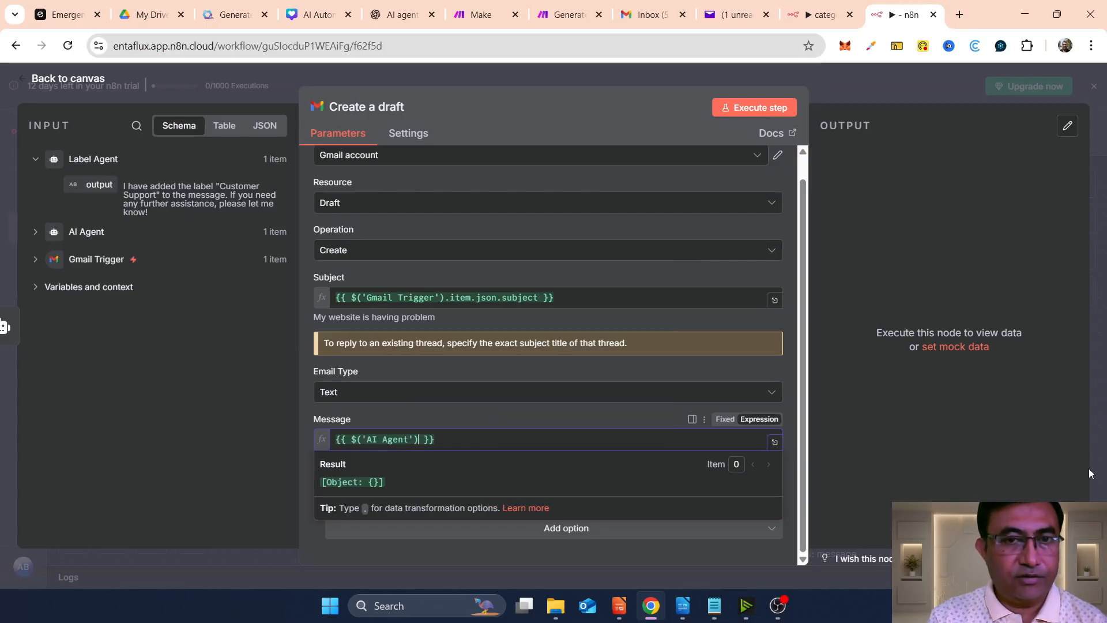
pyautogui.write('.')
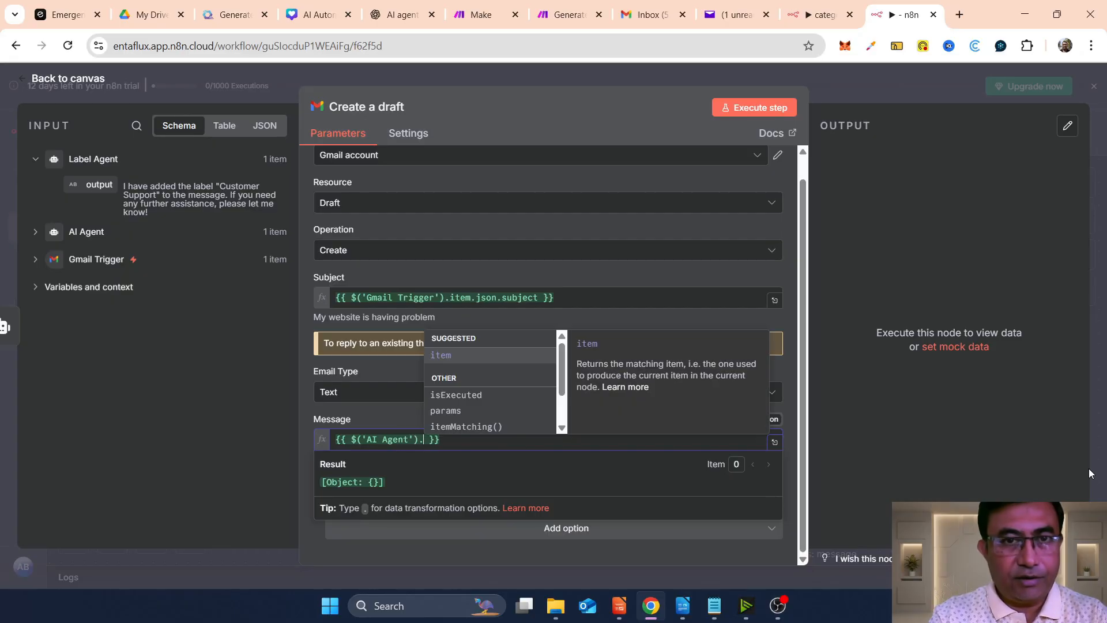
pyautogui.click(443, 354)
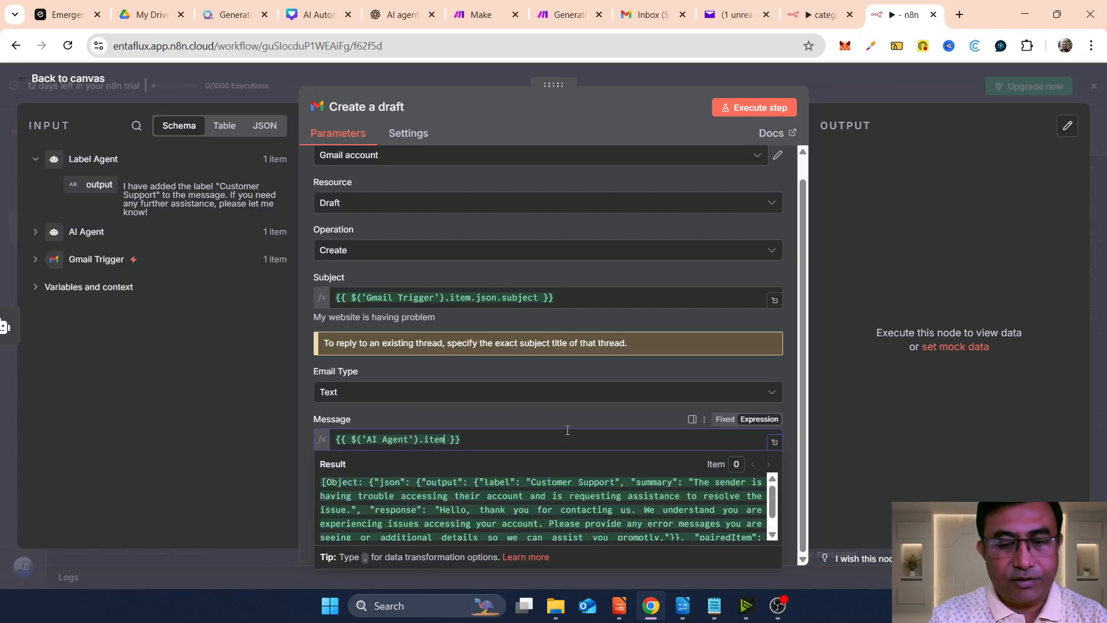
pyautogui.write('.')
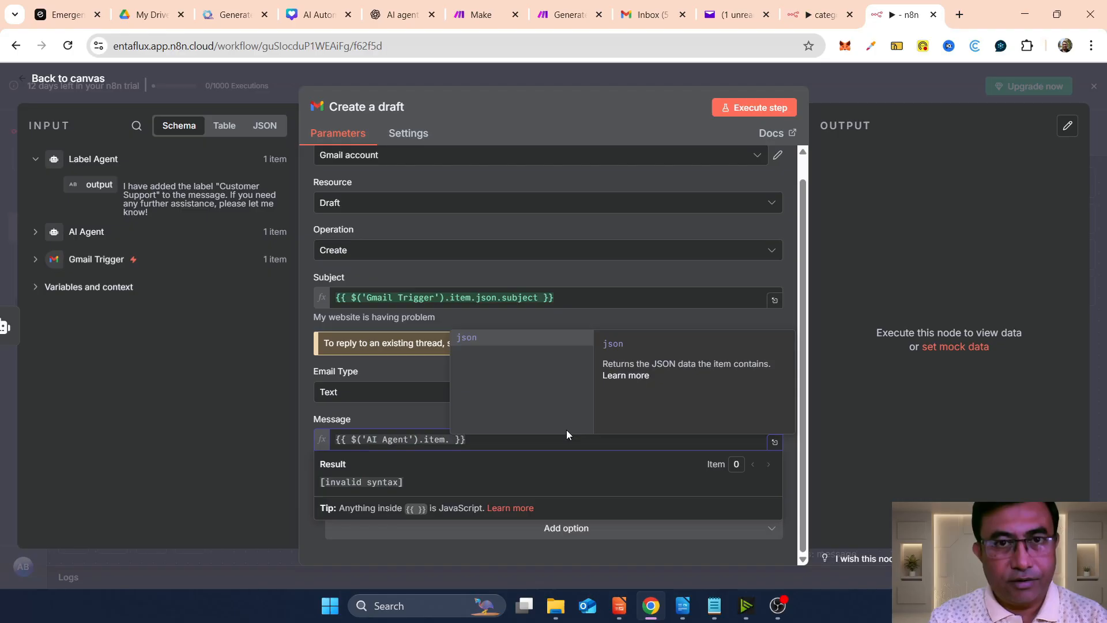
pyautogui.click(469, 339)
pyautogui.write('.')
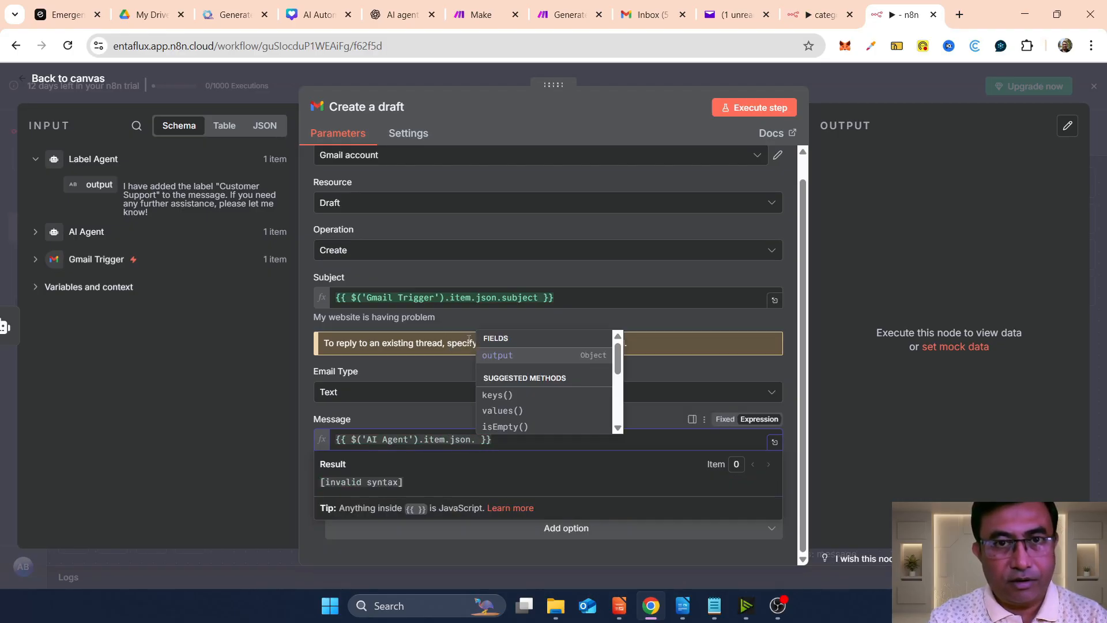
pyautogui.click(505, 356)
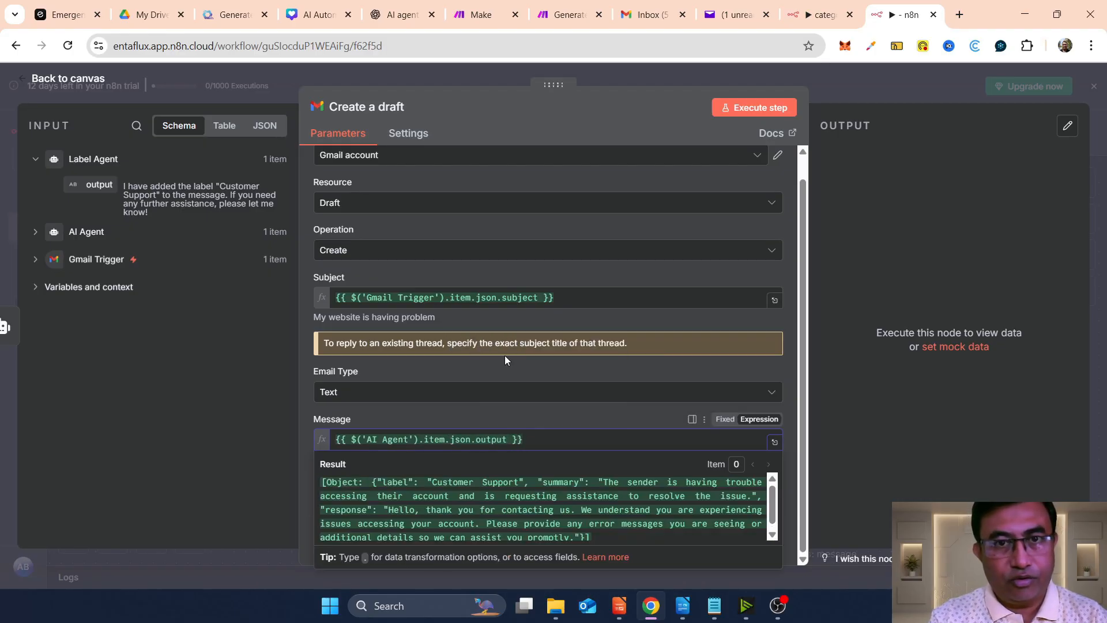
pyautogui.write('.')
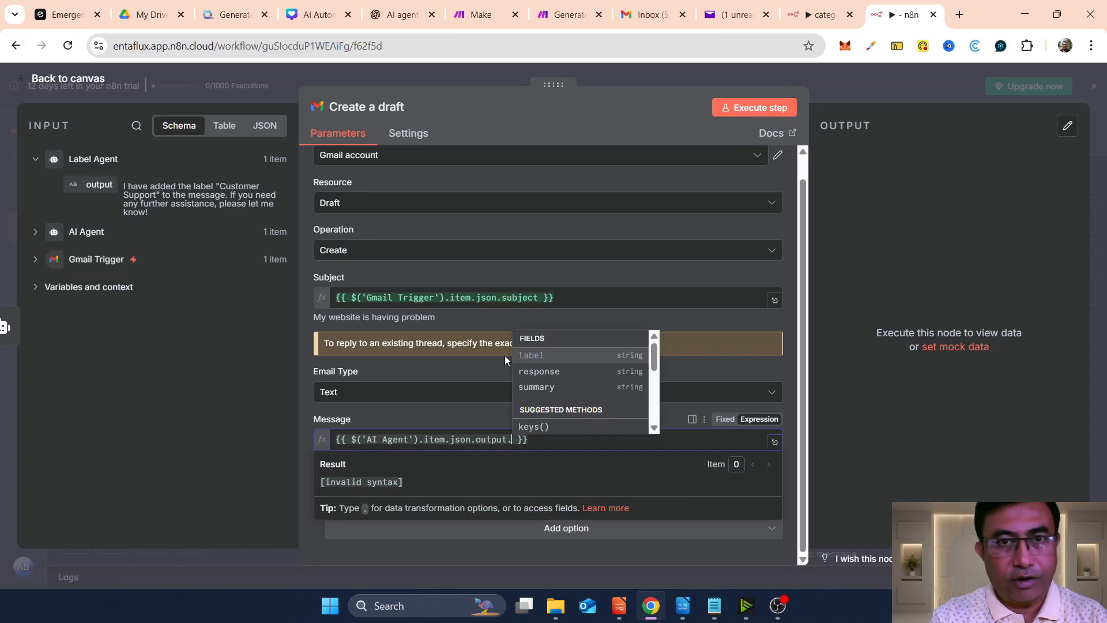
pyautogui.click(551, 371)
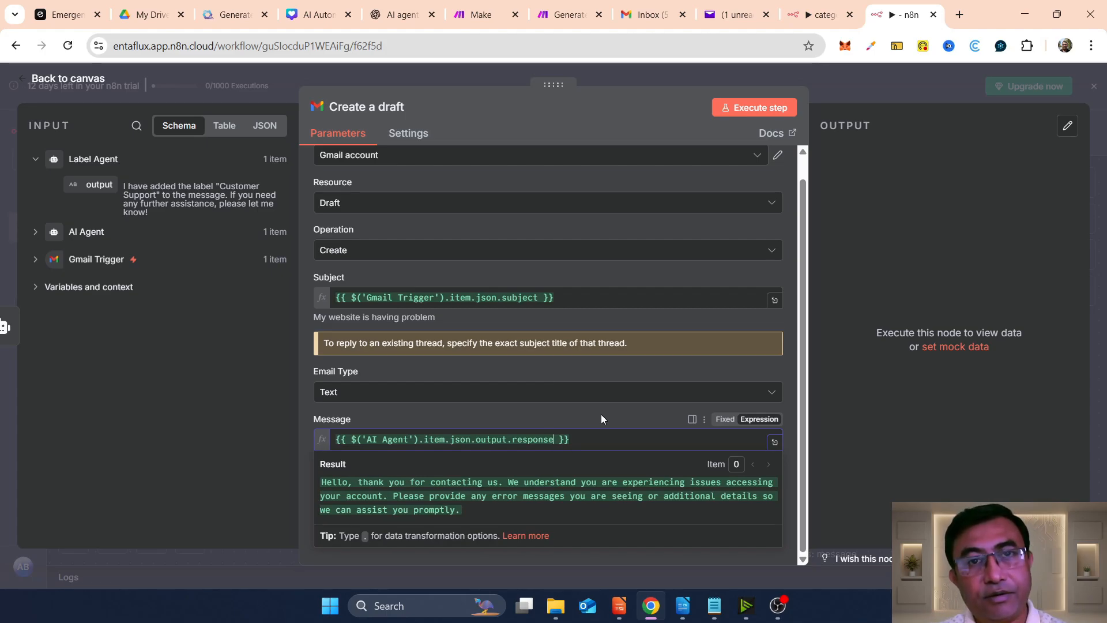
pyautogui.moveTo(570, 440); pyautogui.dragTo(331, 443)
pyautogui.click(598, 440)
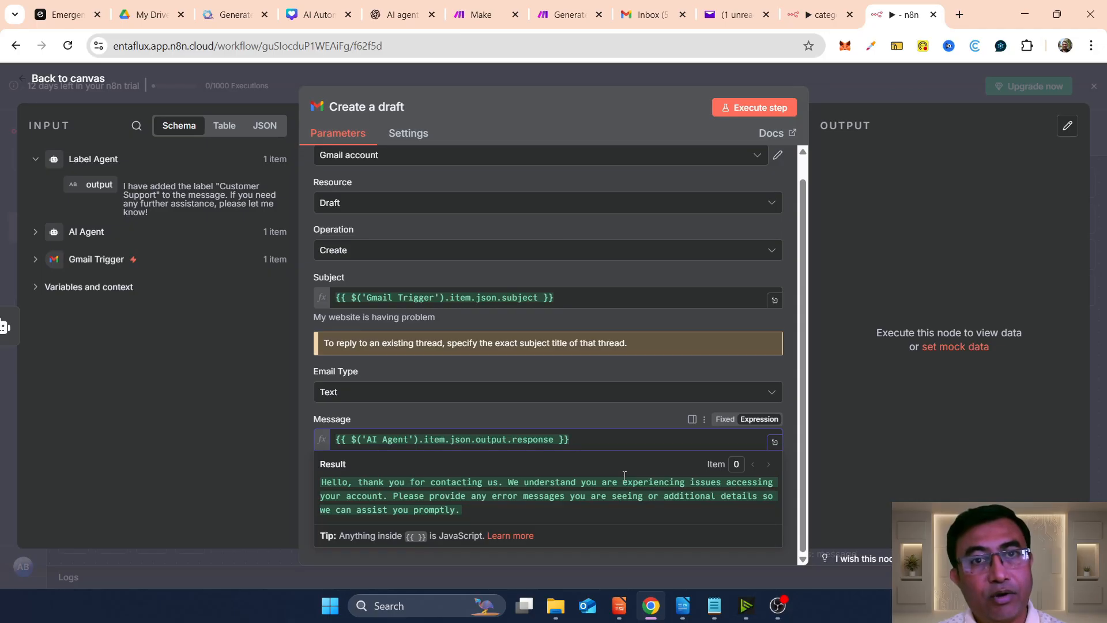
pyautogui.click(306, 516)
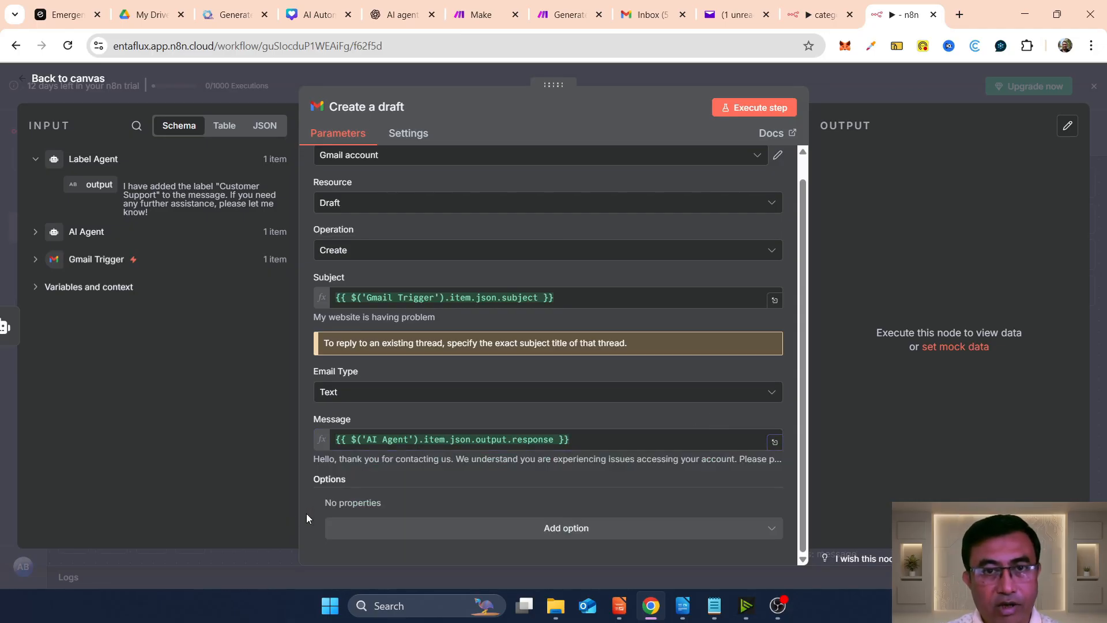
# Add the Thread ID option to the draft and make it accept an expression
pyautogui.click(505, 536)
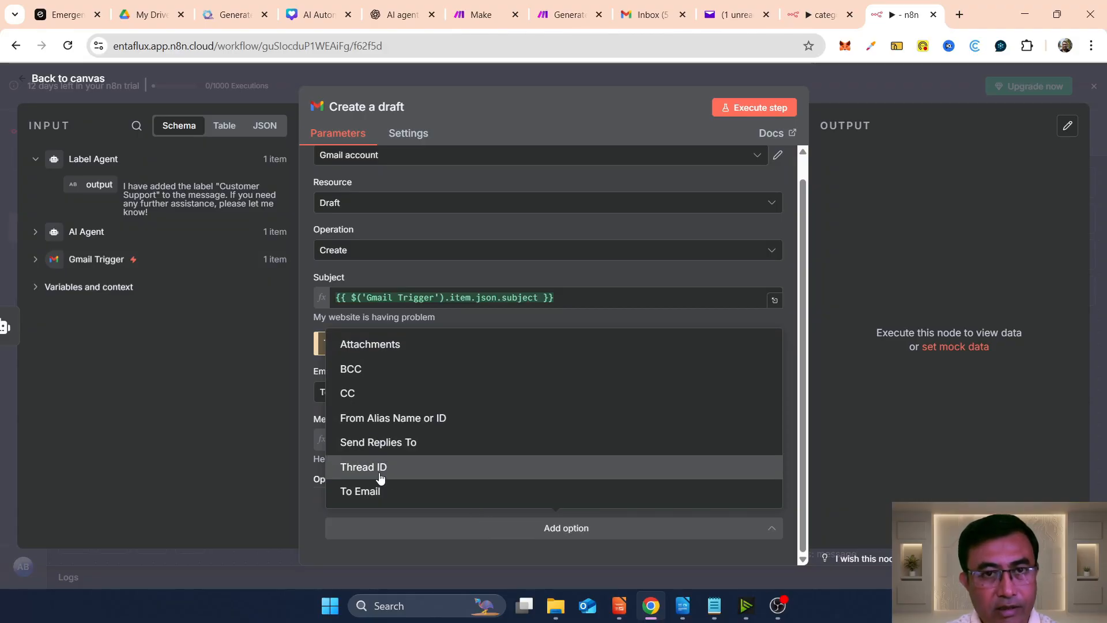
pyautogui.click(379, 473)
pyautogui.scroll(-1, 567, 469)
pyautogui.moveTo(757, 483)
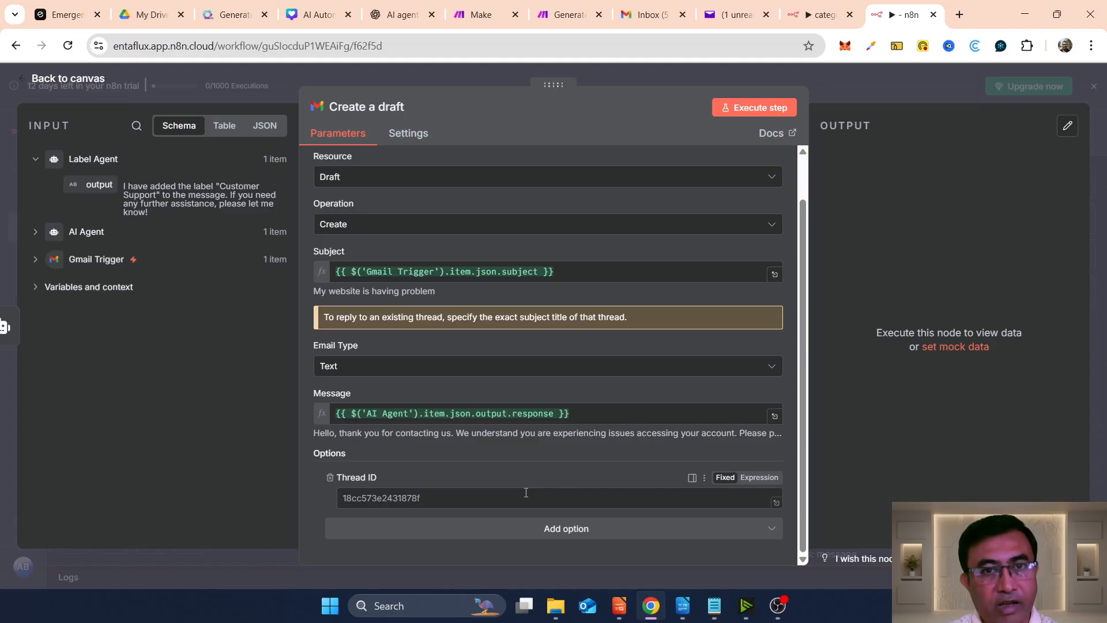
pyautogui.click(757, 478)
pyautogui.click(463, 499)
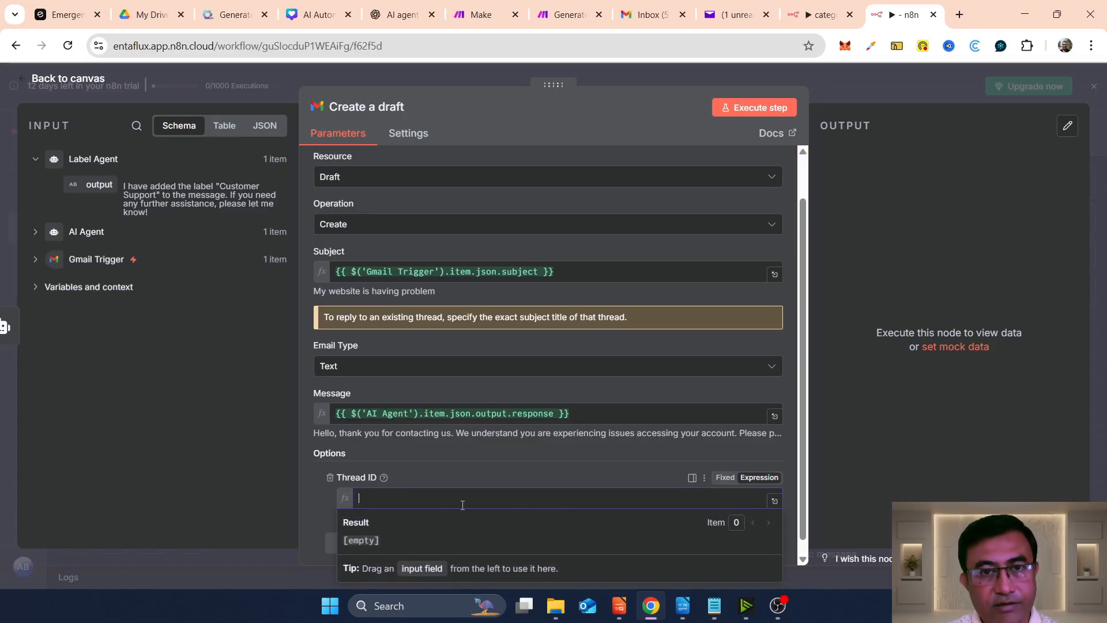
# Set the Thread ID to the expression {{ $('Gmail Trigger').item.json.threadId }}
pyautogui.write('{{ ')
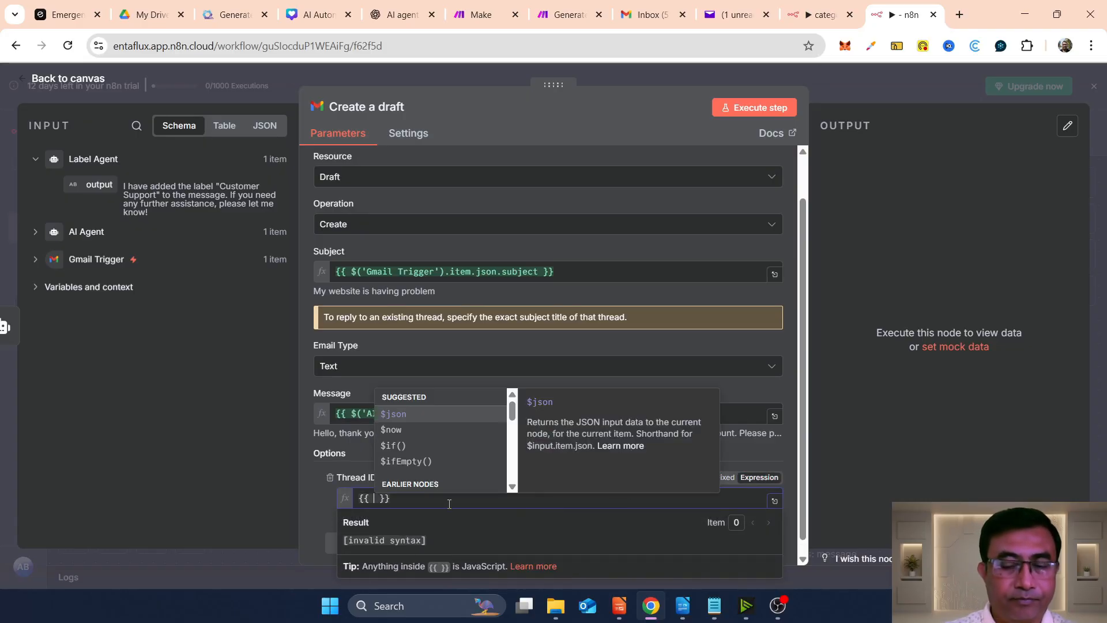
pyautogui.write('$')
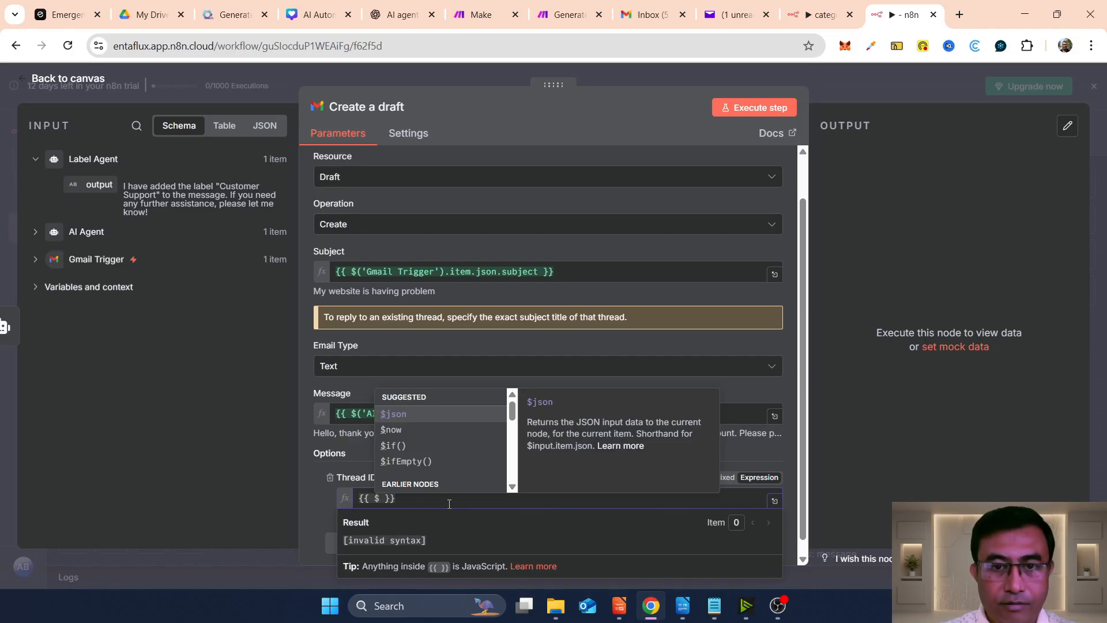
pyautogui.write('(')
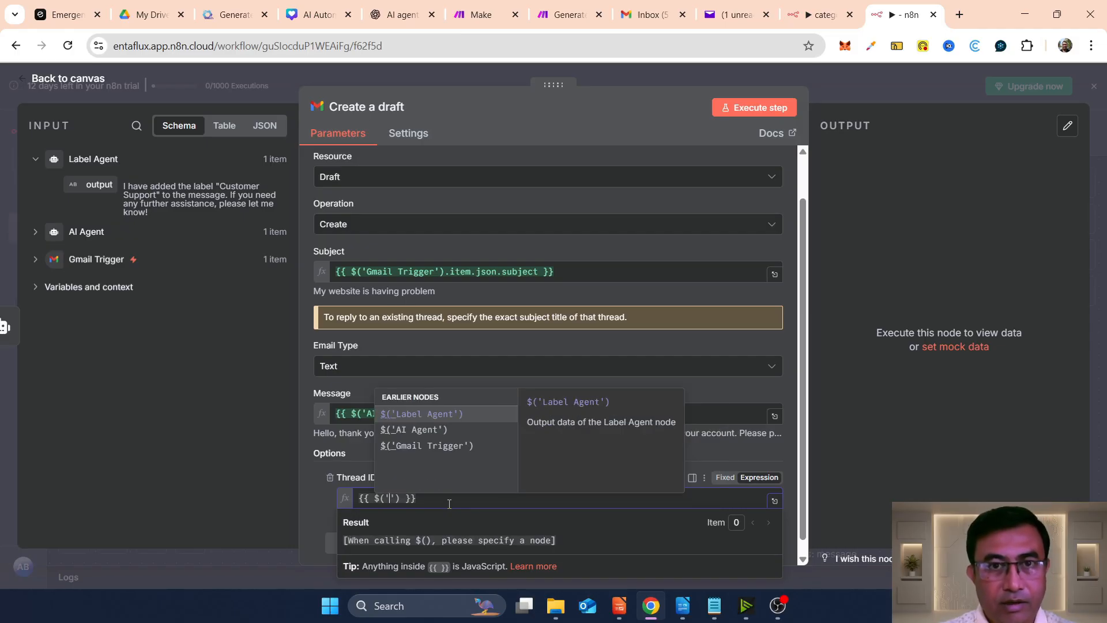
pyautogui.click(442, 446)
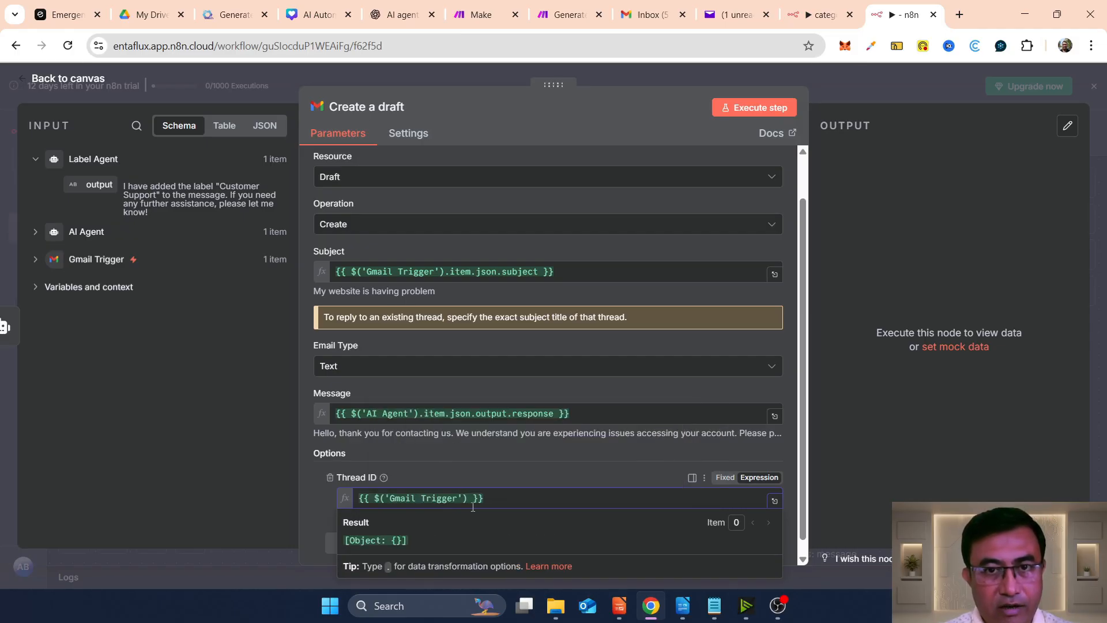
pyautogui.write('.')
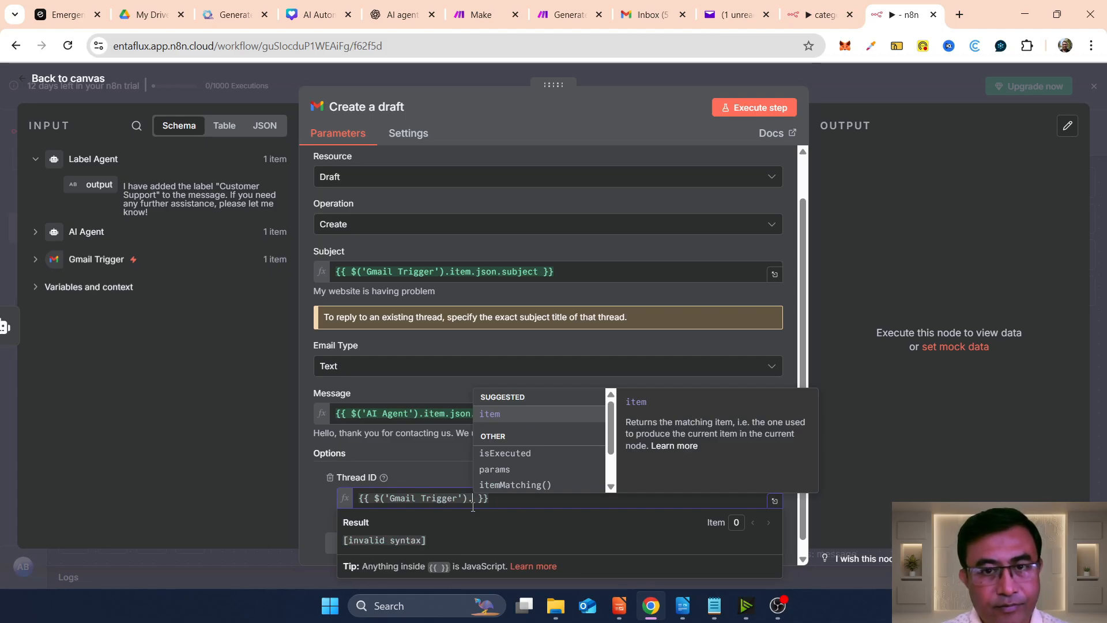
pyautogui.write('i')
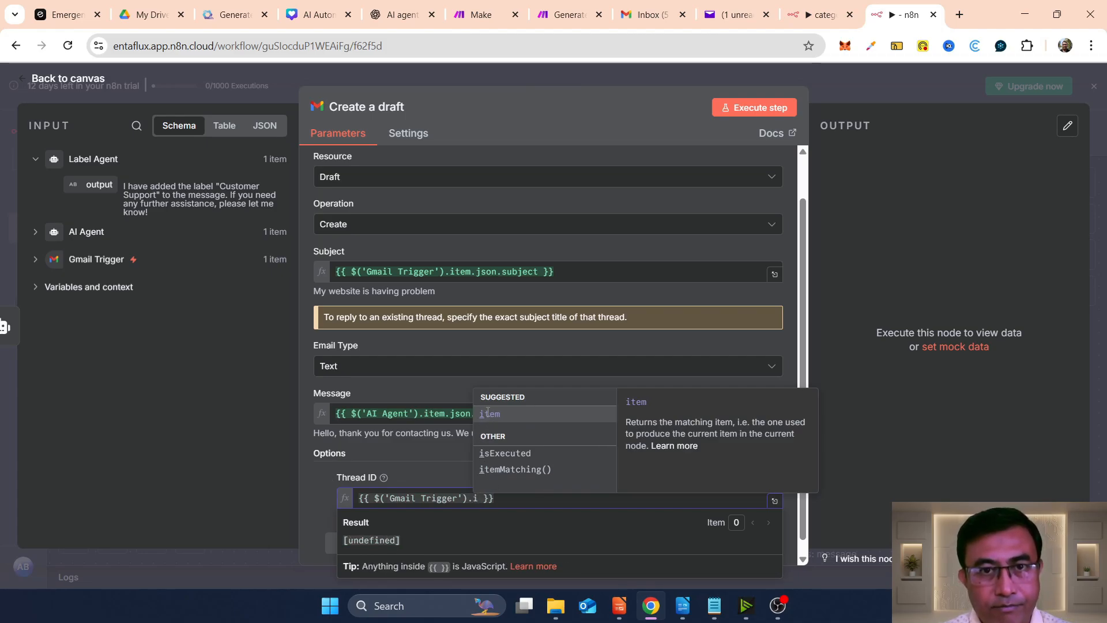
pyautogui.click(489, 413)
pyautogui.write('.')
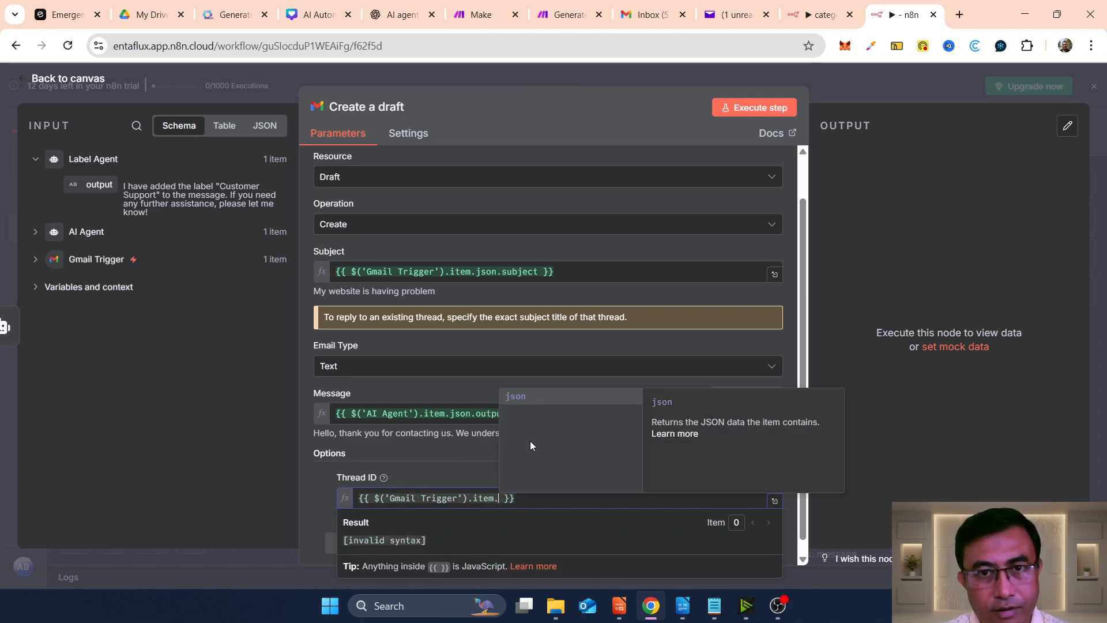
pyautogui.click(519, 397)
pyautogui.write('.')
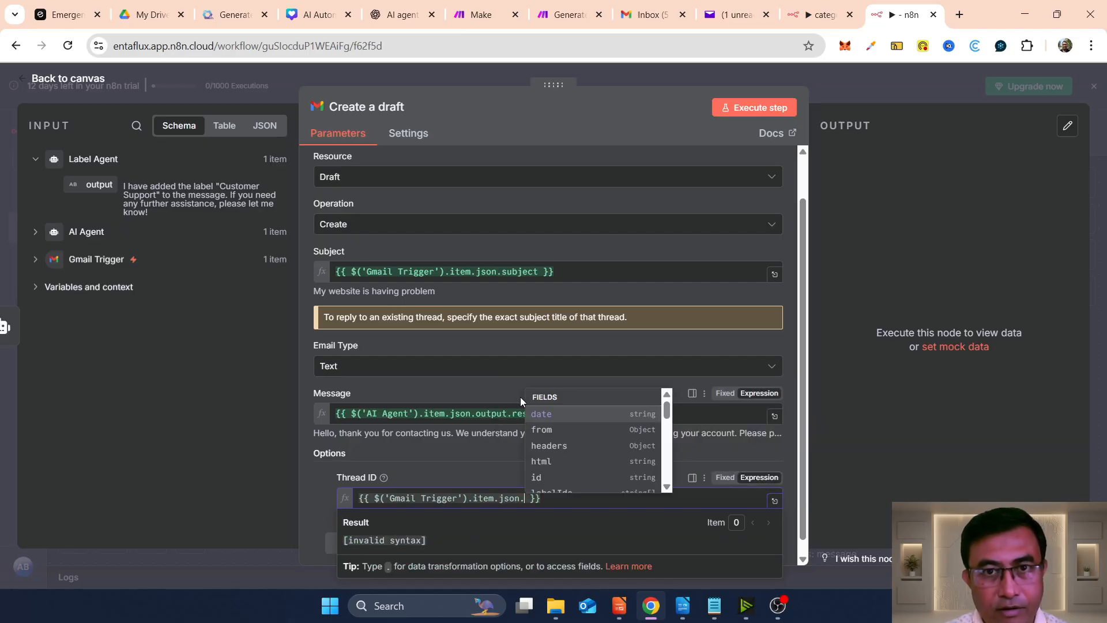
pyautogui.scroll(-2, 576, 456)
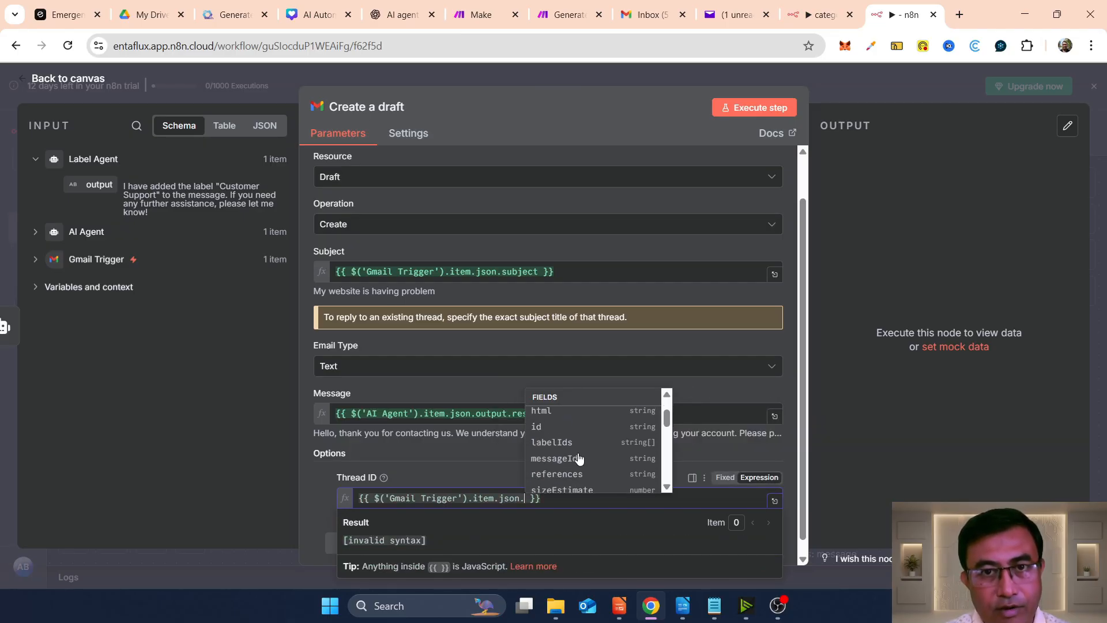
pyautogui.scroll(-3, 579, 459)
pyautogui.write('thr')
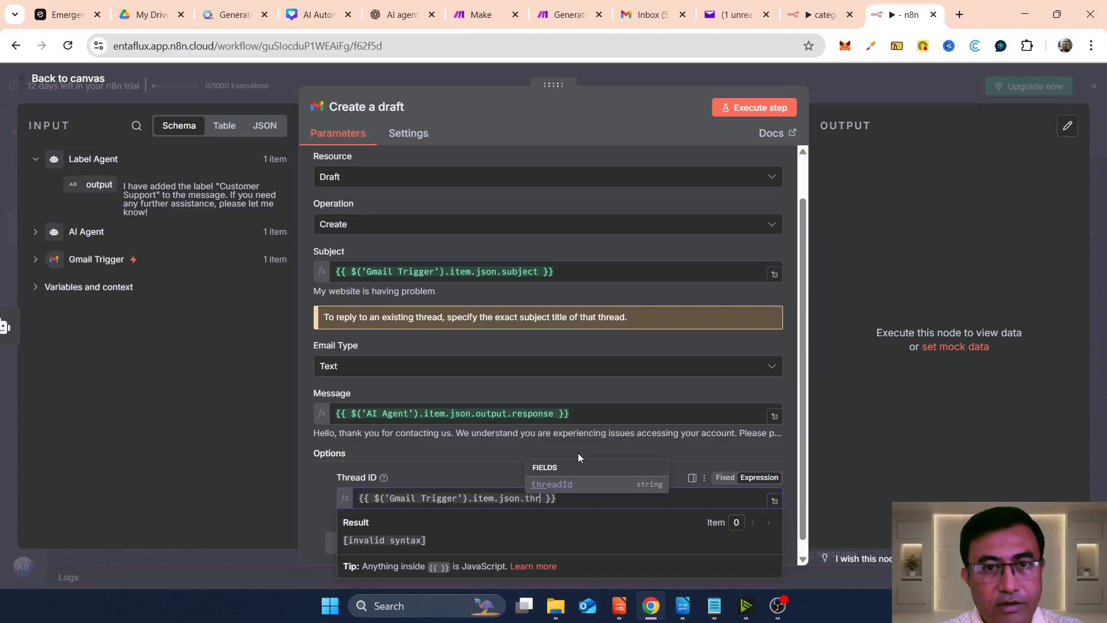
pyautogui.click(554, 483)
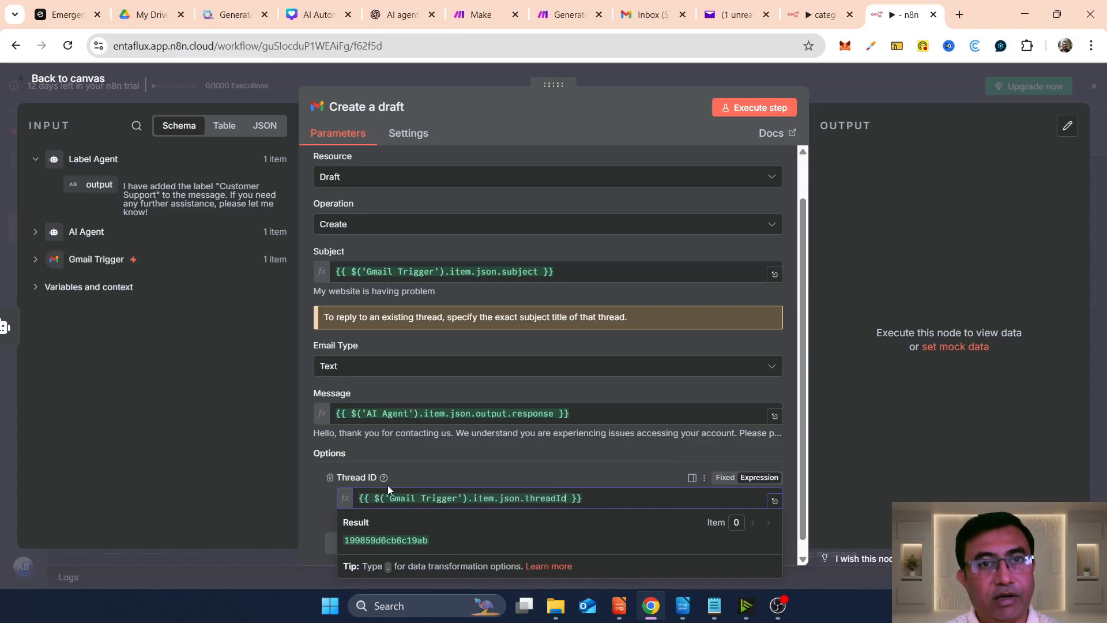
pyautogui.scroll(-1, 305, 507)
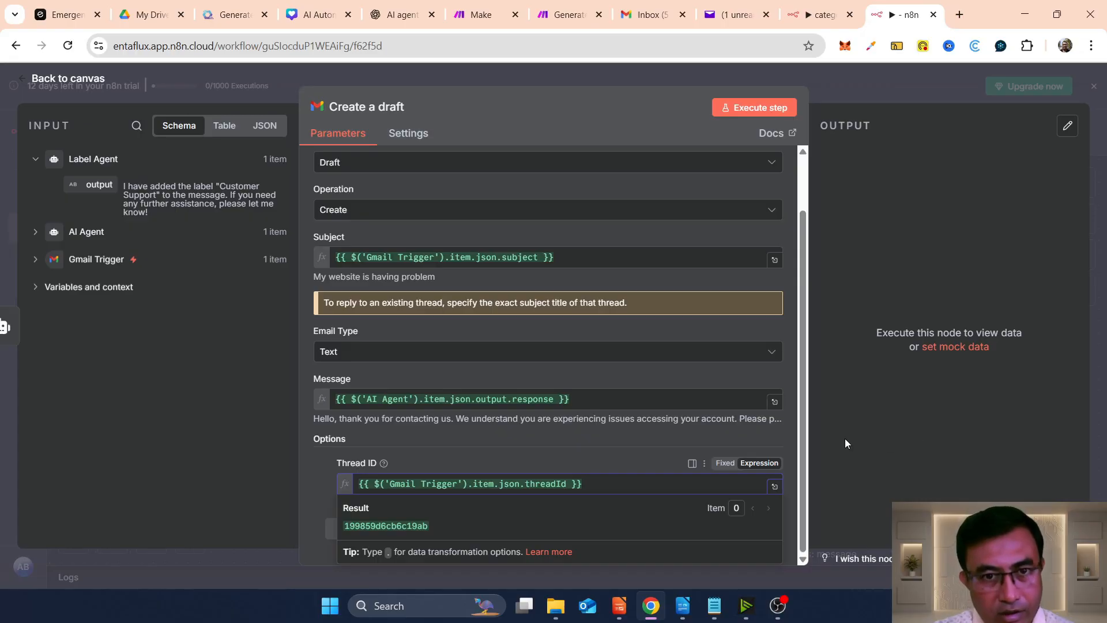
pyautogui.click(302, 524)
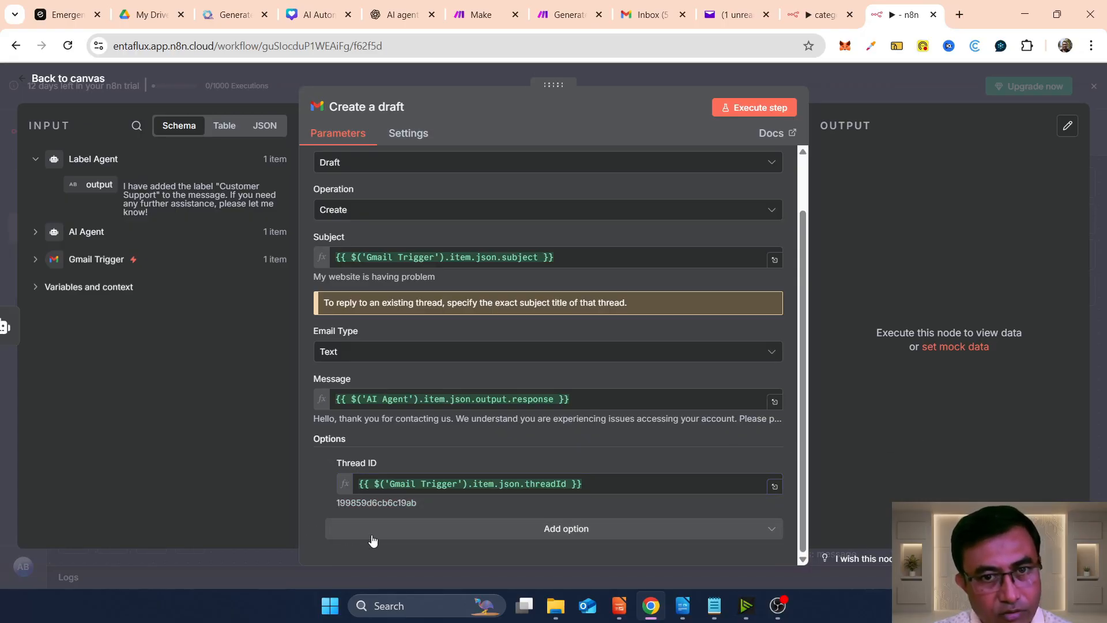
# Add the To Email option to the draft and make it accept an expression
pyautogui.click(550, 536)
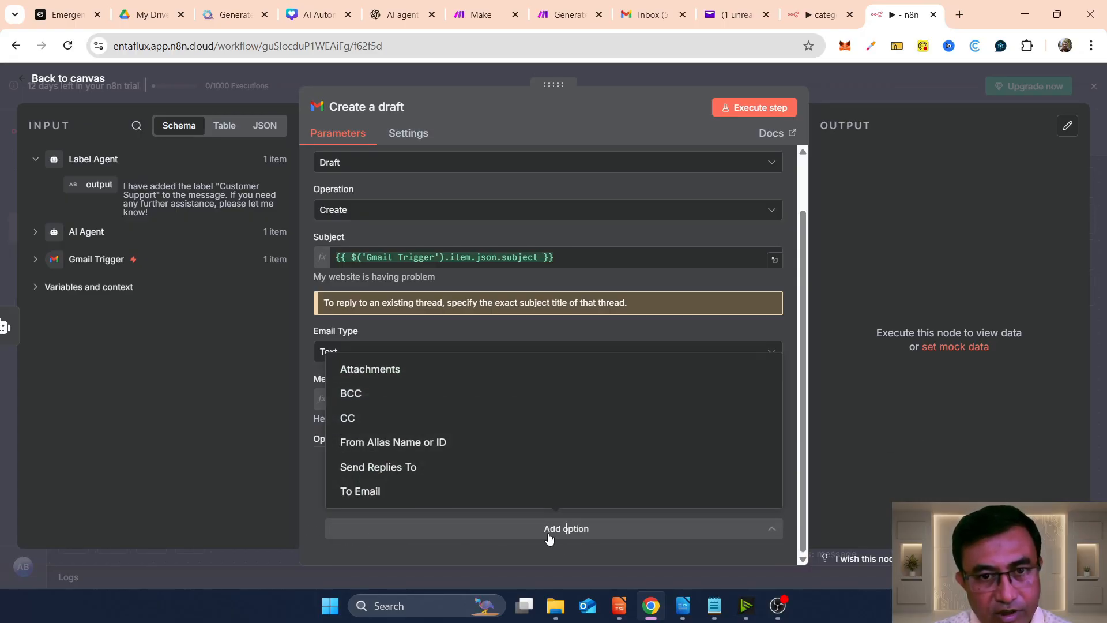
pyautogui.click(387, 491)
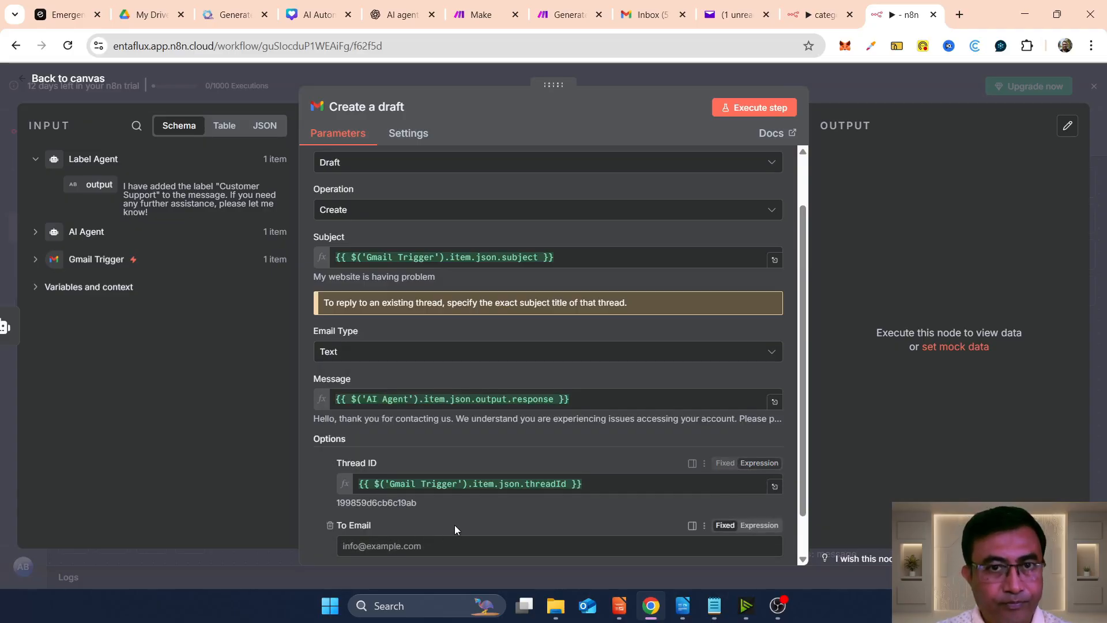
pyautogui.scroll(-1, 486, 516)
pyautogui.click(446, 499)
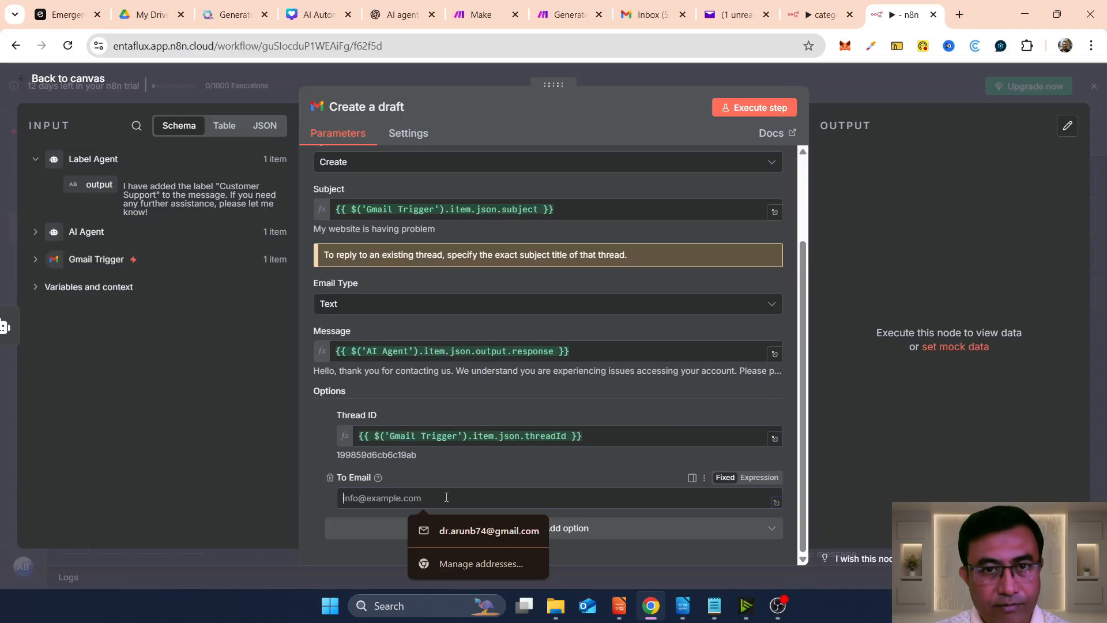
pyautogui.click(759, 477)
# Set To Email to the expression {{ $('Gmail Trigger').item.json.from.text }} and return to the workflow canvas
pyautogui.write('{{ ')
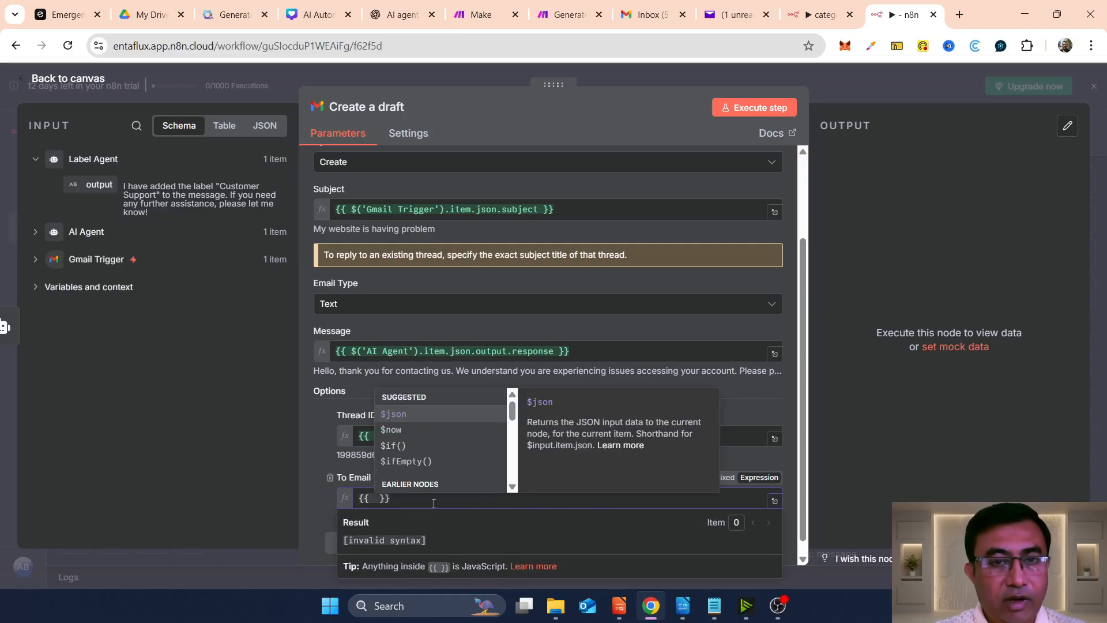
pyautogui.write('$')
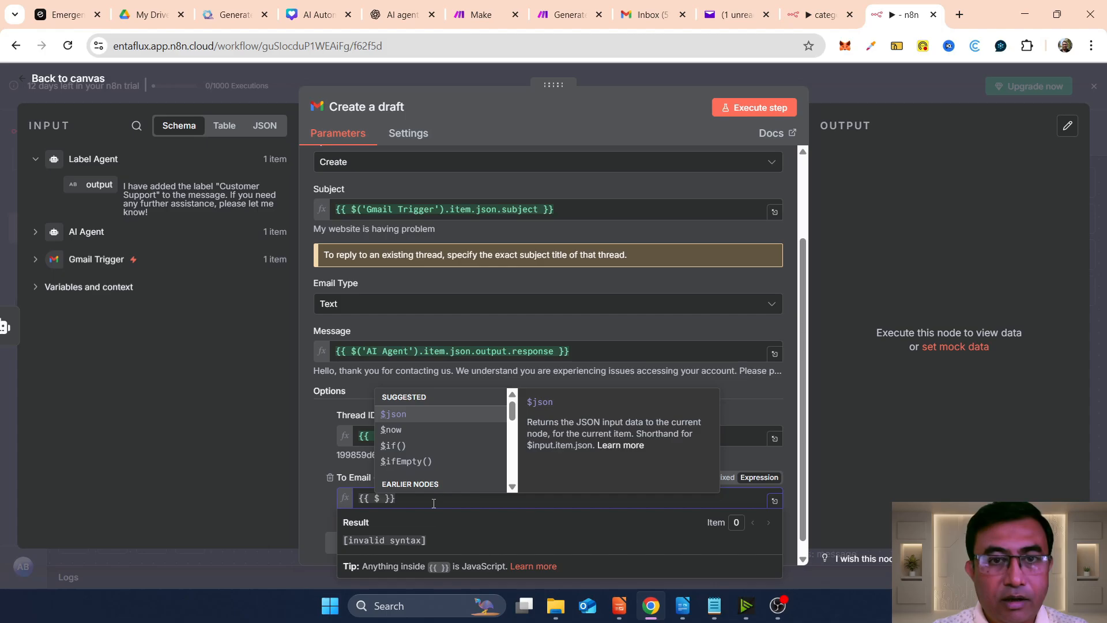
pyautogui.write("('")
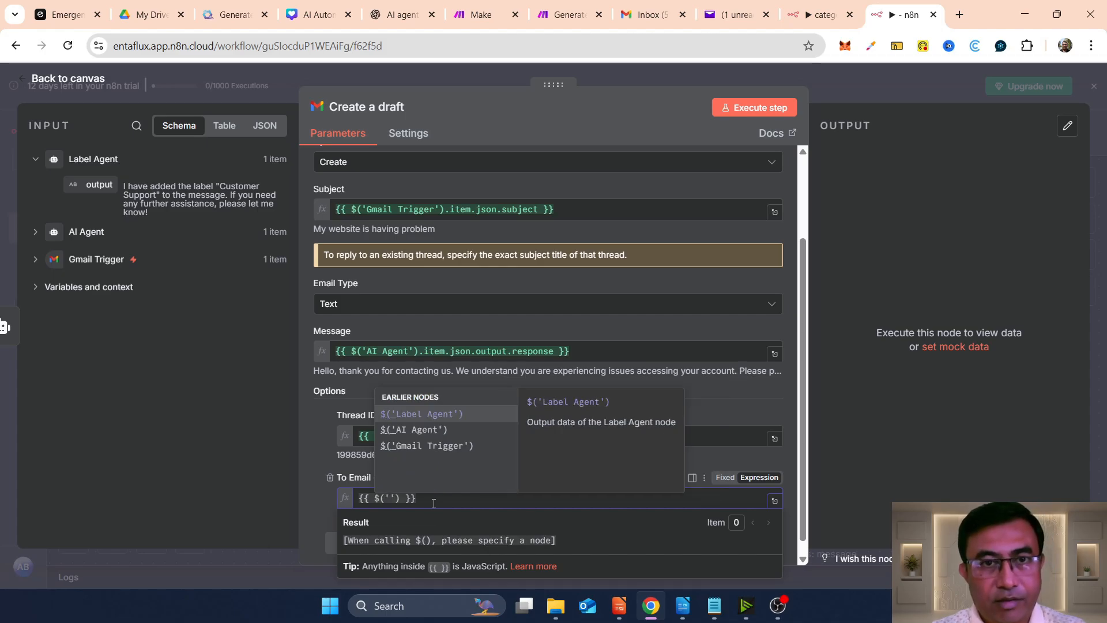
pyautogui.click(460, 446)
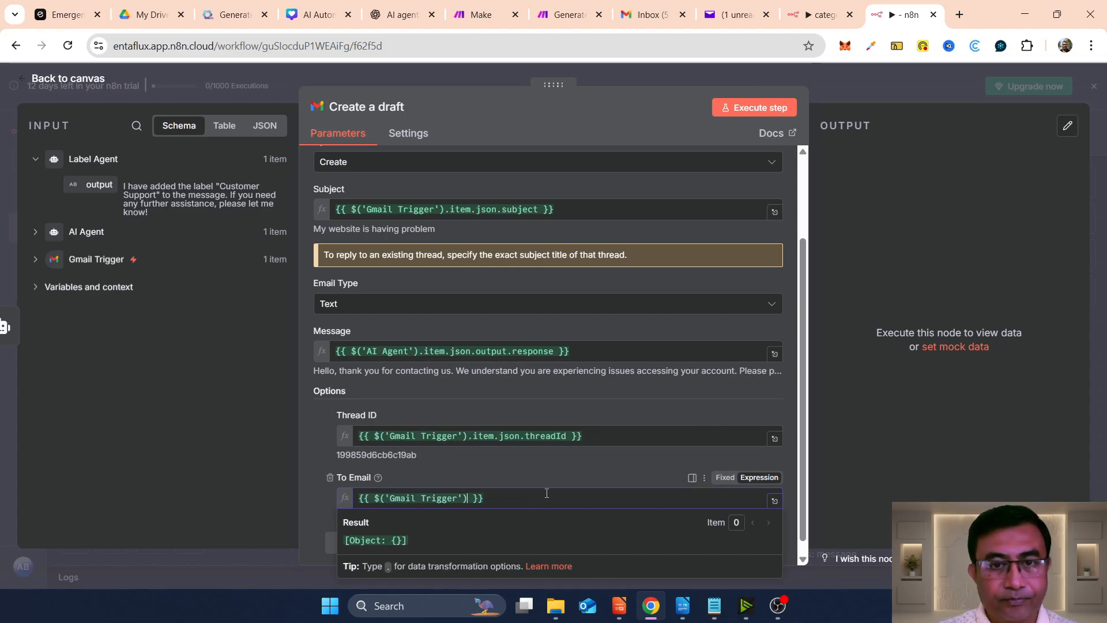
pyautogui.write('.')
pyautogui.click(492, 417)
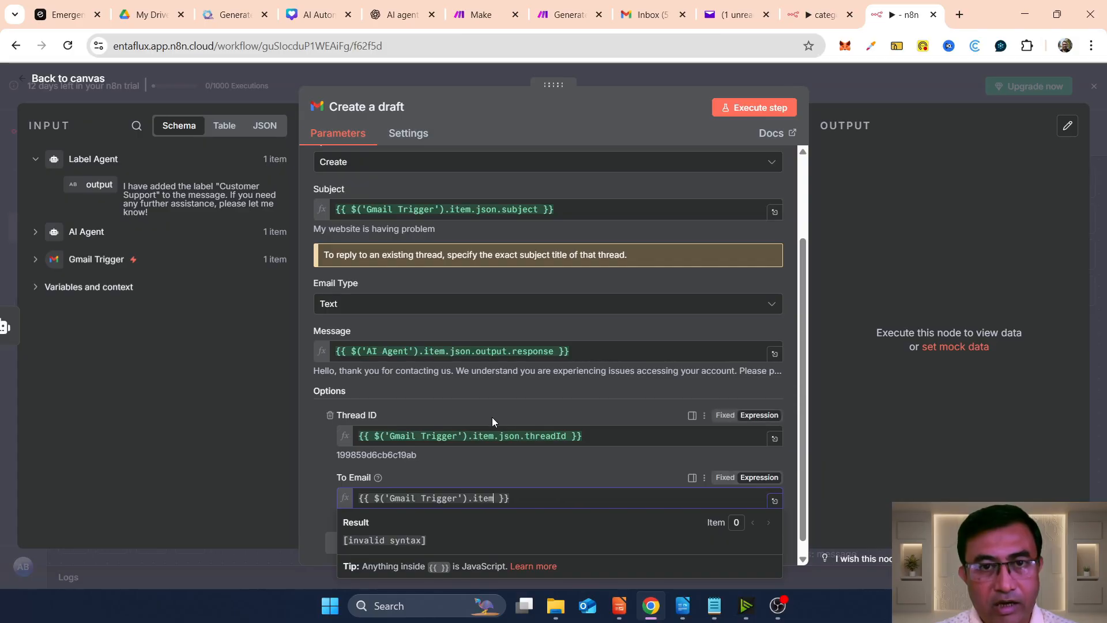
pyautogui.write('.')
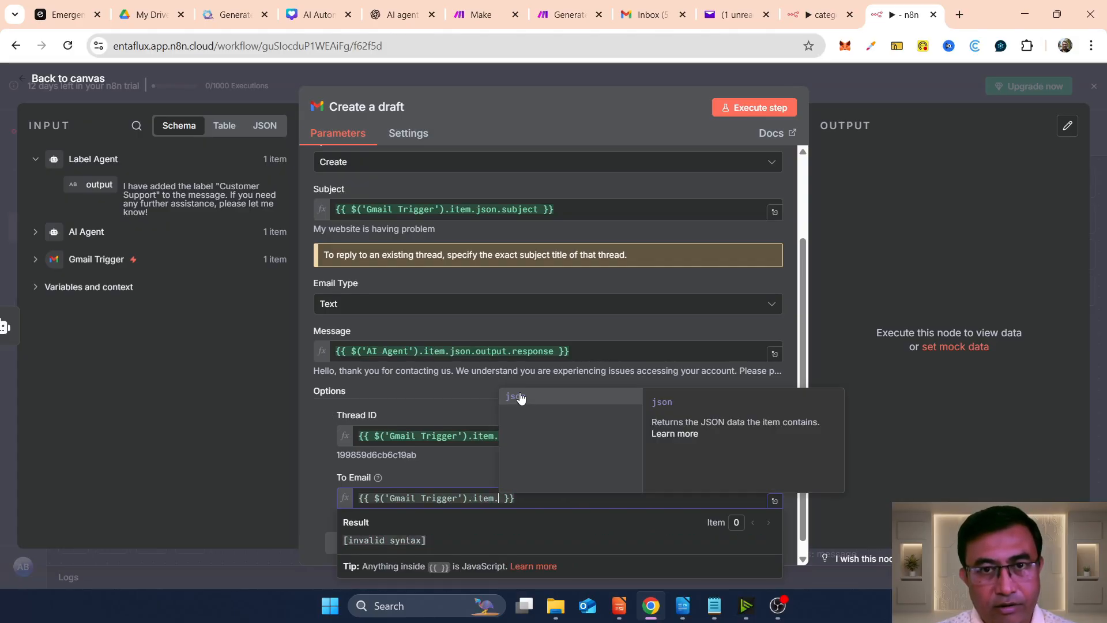
pyautogui.click(520, 397)
pyautogui.write('.')
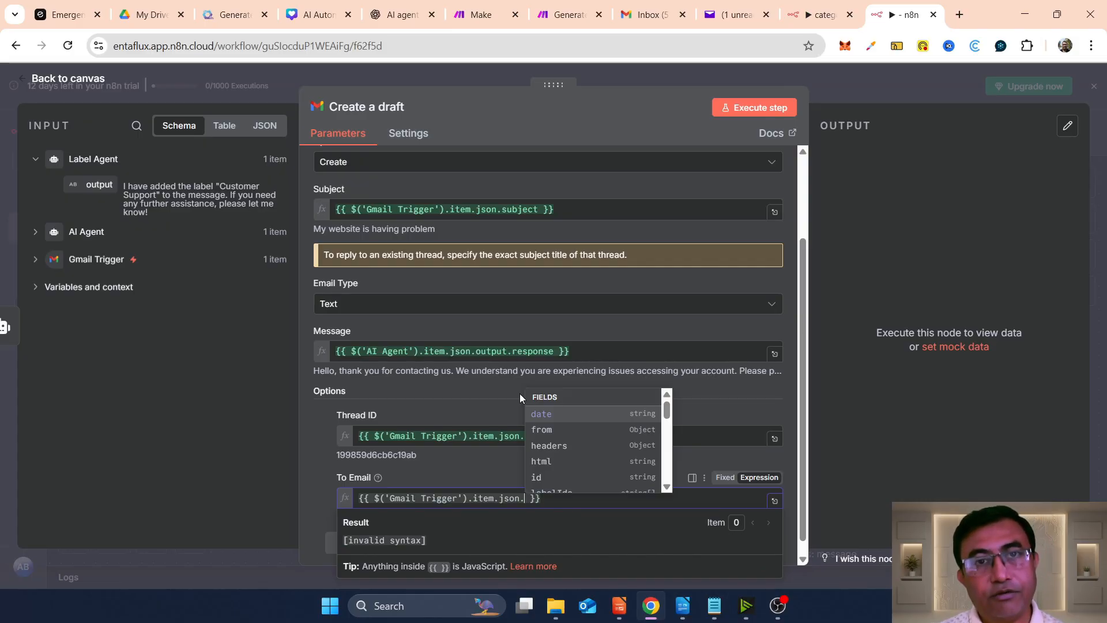
pyautogui.click(553, 433)
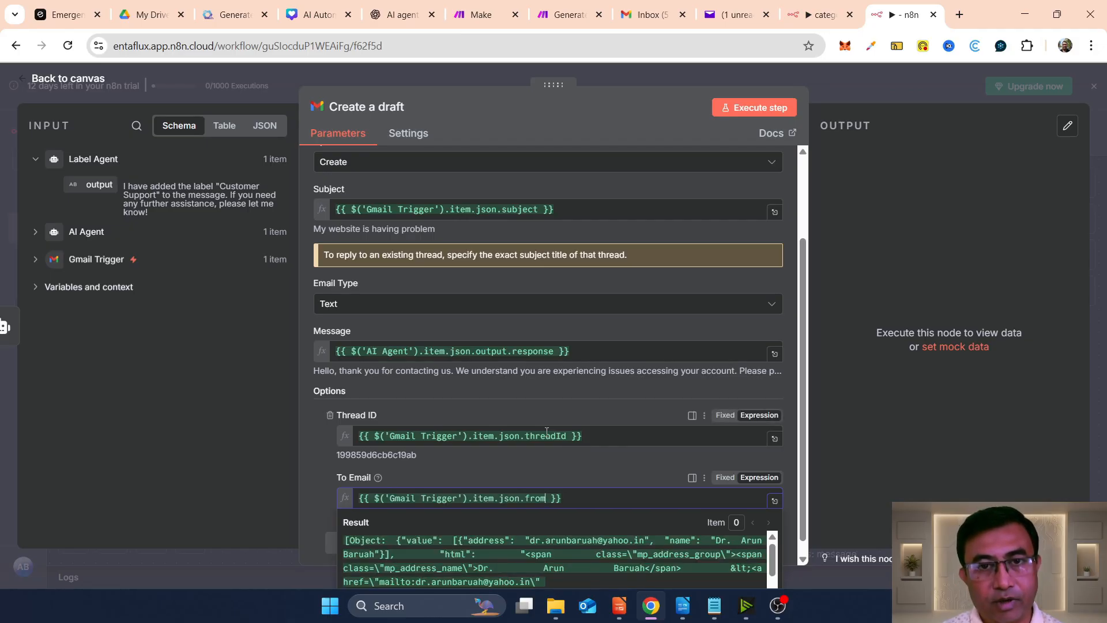
pyautogui.moveTo(345, 540); pyautogui.dragTo(656, 545)
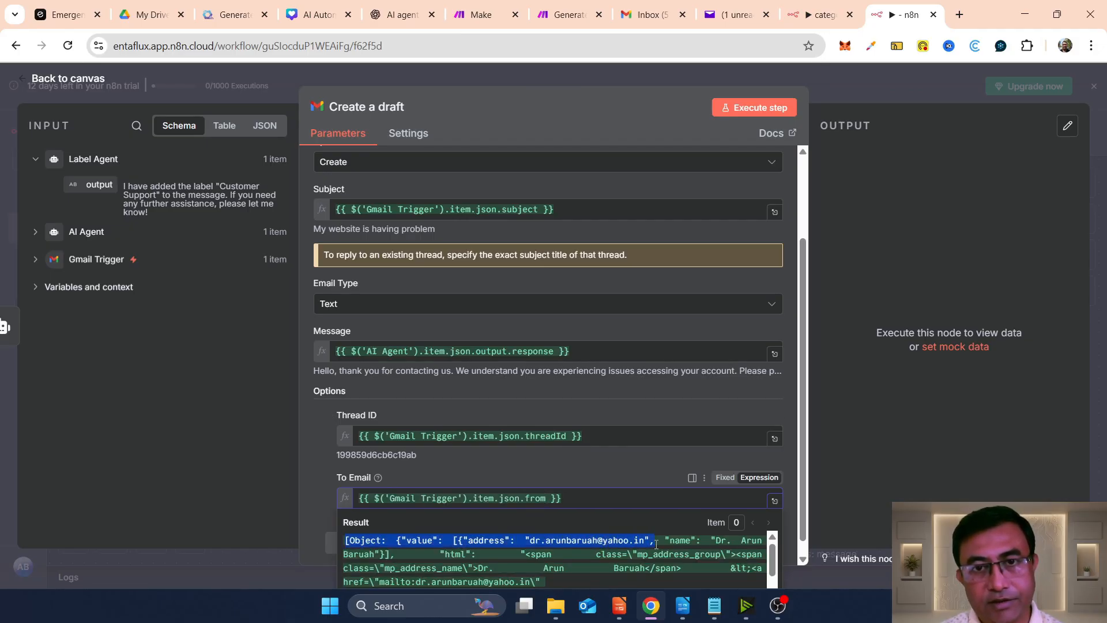
pyautogui.click(546, 498)
pyautogui.write('.')
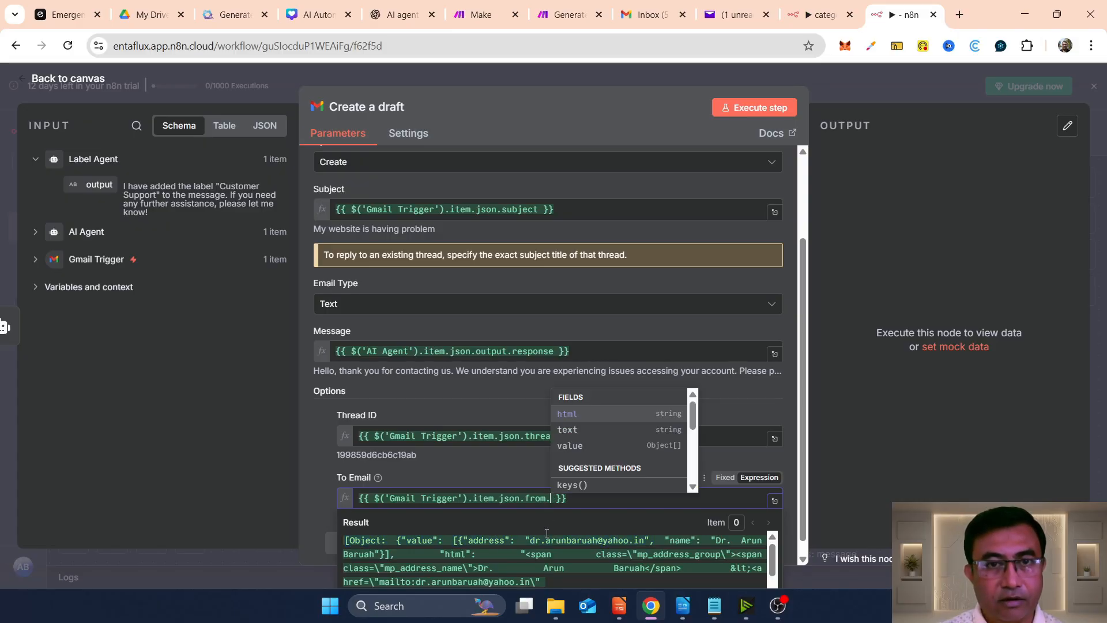
pyautogui.click(567, 431)
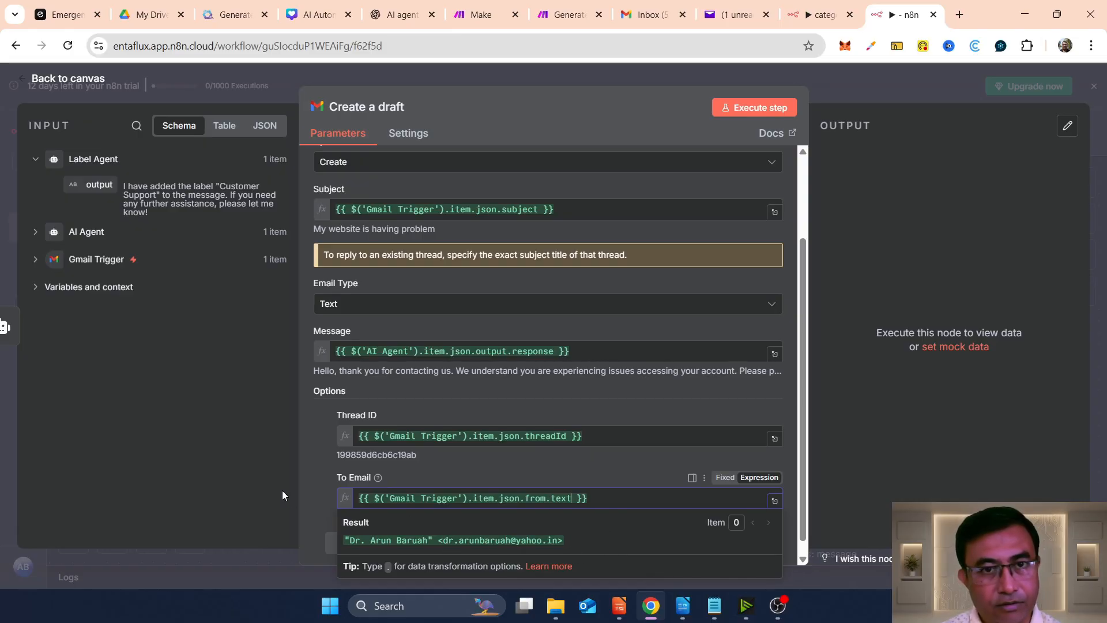
pyautogui.click(307, 500)
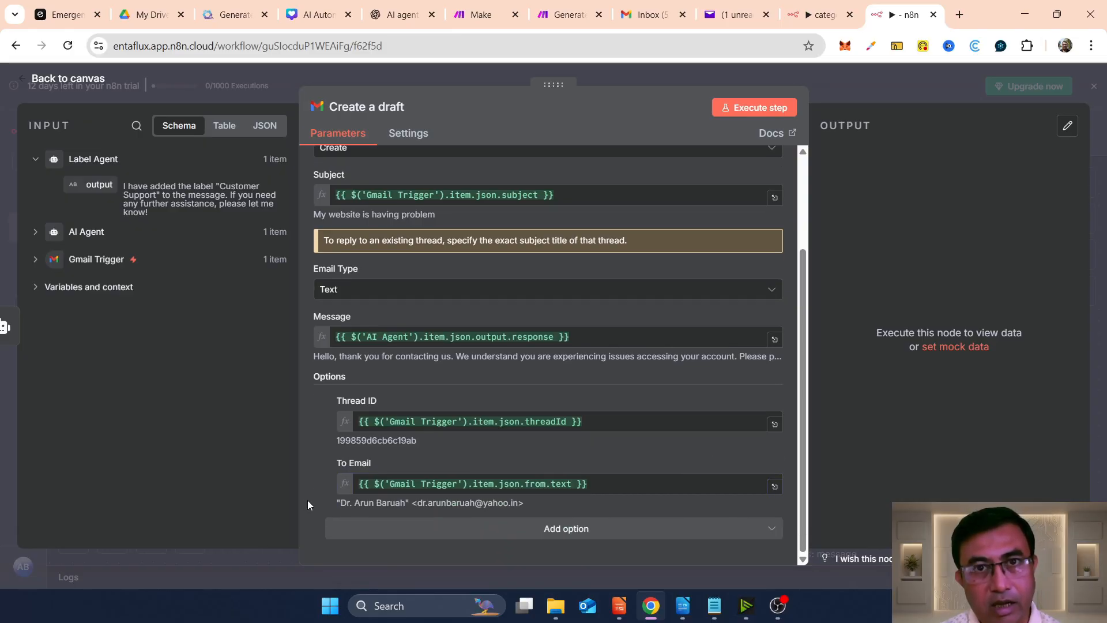
pyautogui.click(85, 80)
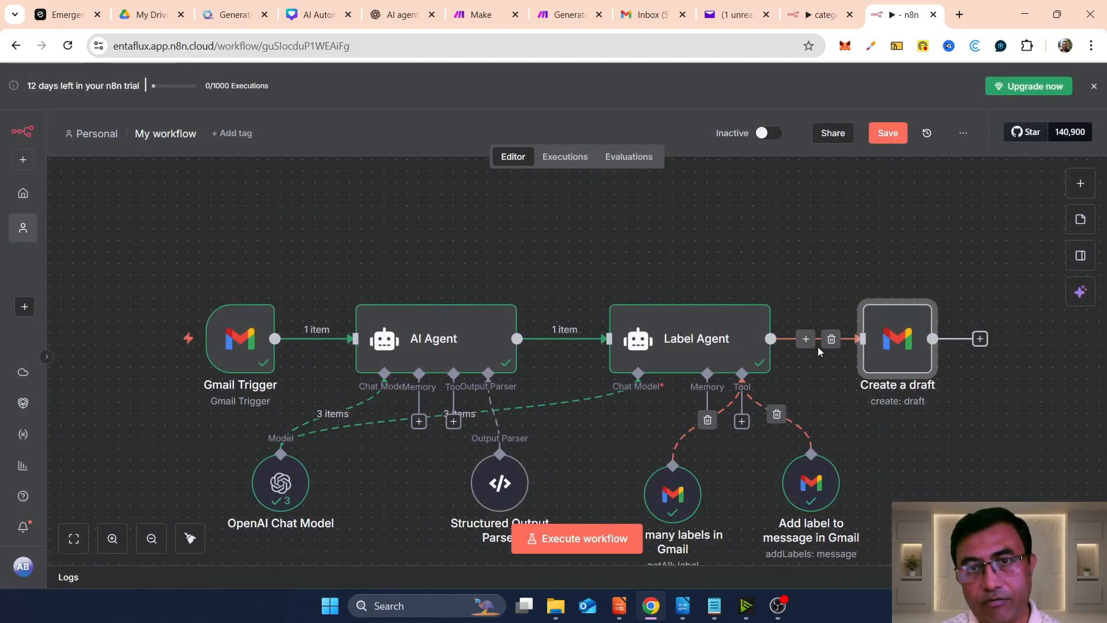
# Rewire the Create a draft node from the Label Agent to the AI Agent's output, placing it above the Label Agent
pyautogui.click(831, 339)
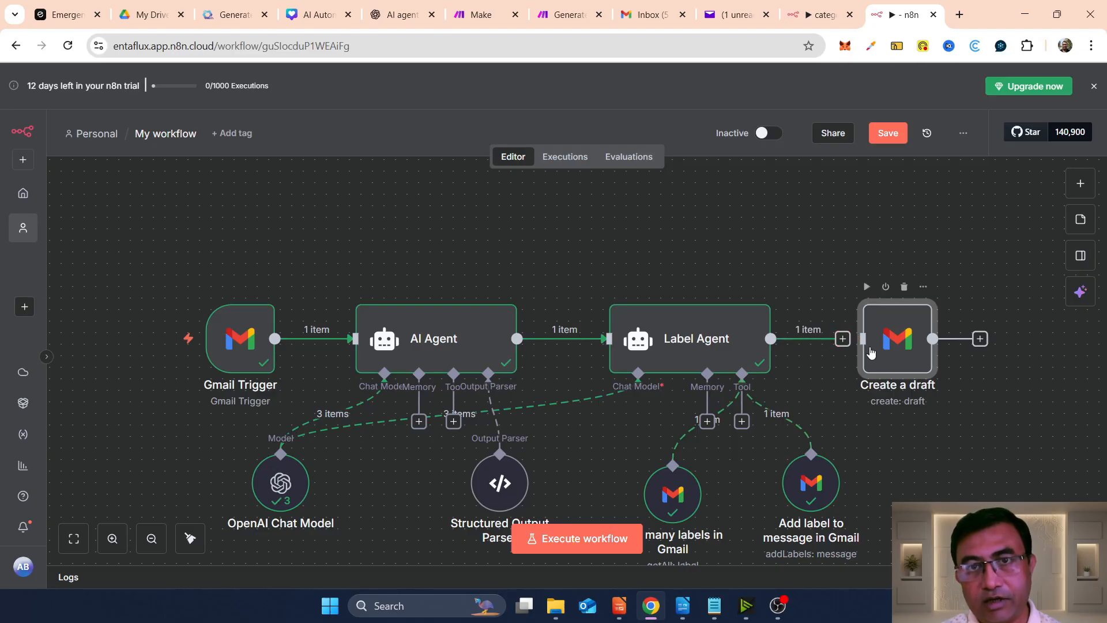
pyautogui.moveTo(883, 338); pyautogui.dragTo(675, 234)
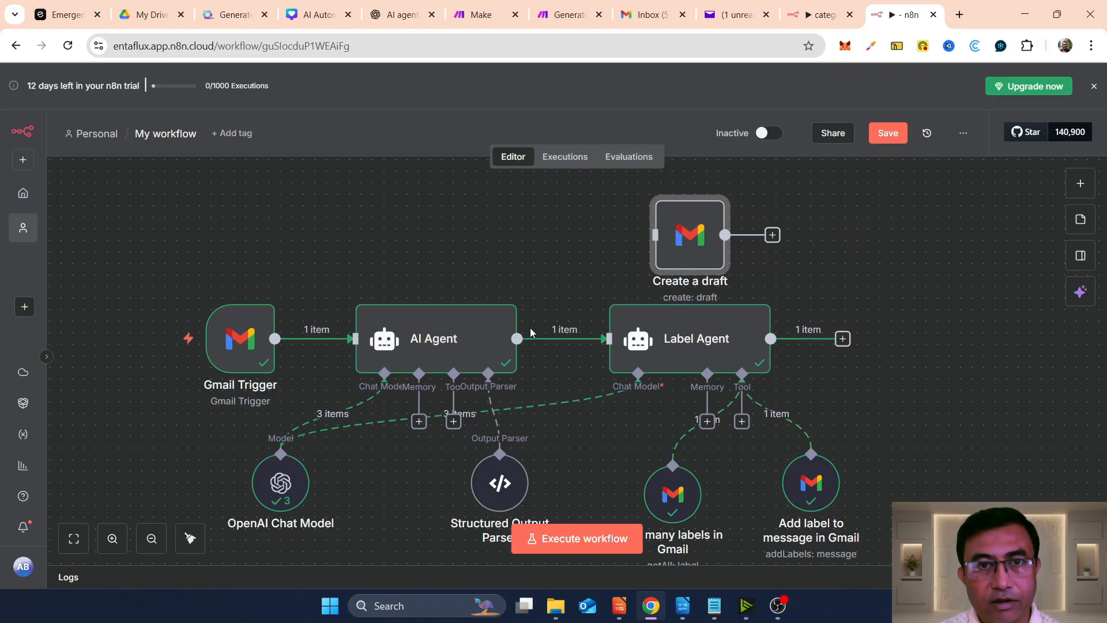
pyautogui.moveTo(519, 334); pyautogui.dragTo(654, 234)
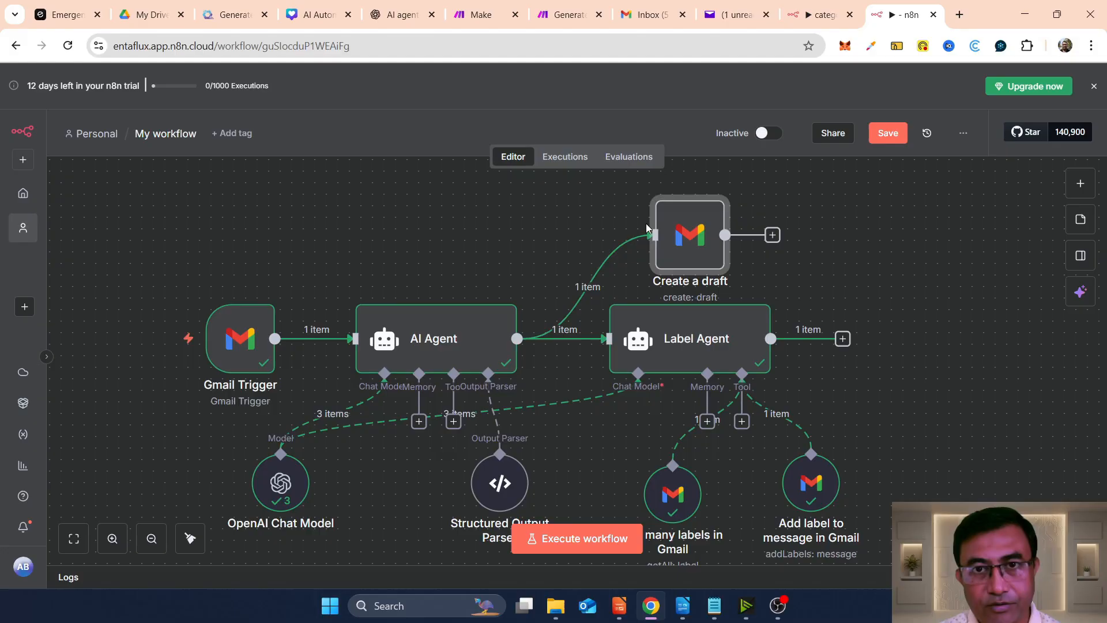
# Move the Create a draft node slightly higher on the canvas and execute the AI Agent node
pyautogui.scroll(1, 896, 316)
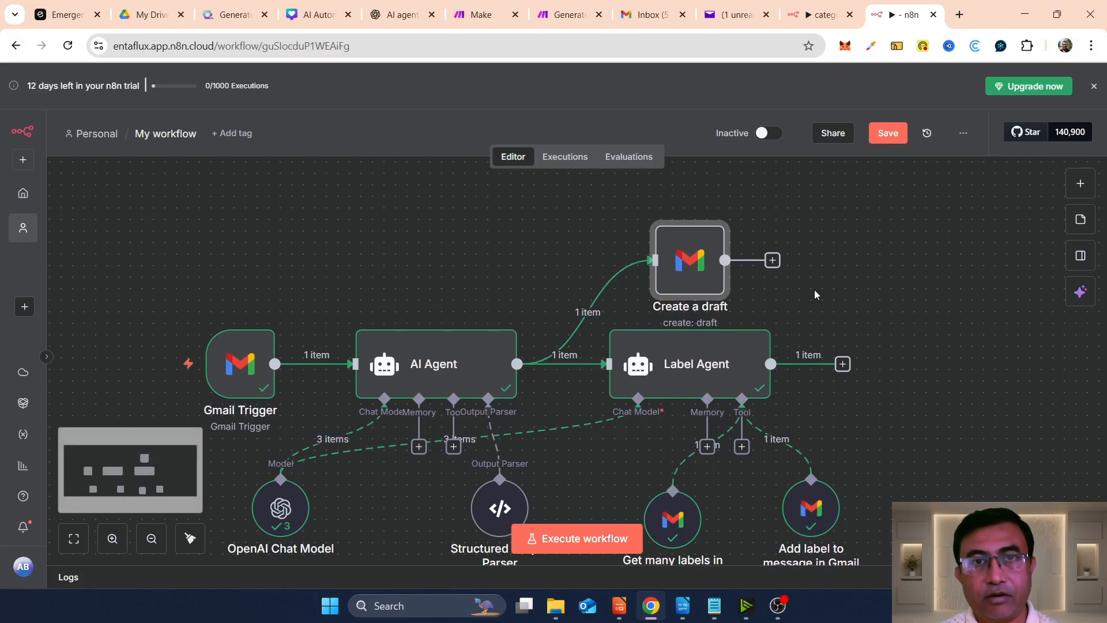
pyautogui.moveTo(680, 271); pyautogui.dragTo(688, 244)
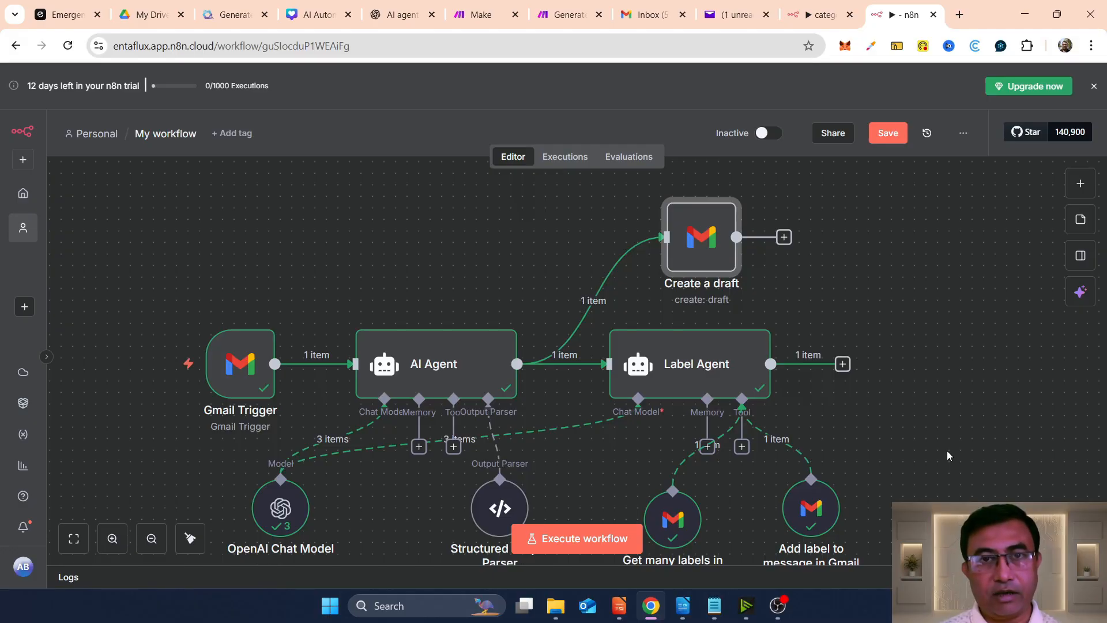
pyautogui.moveTo(420, 336)
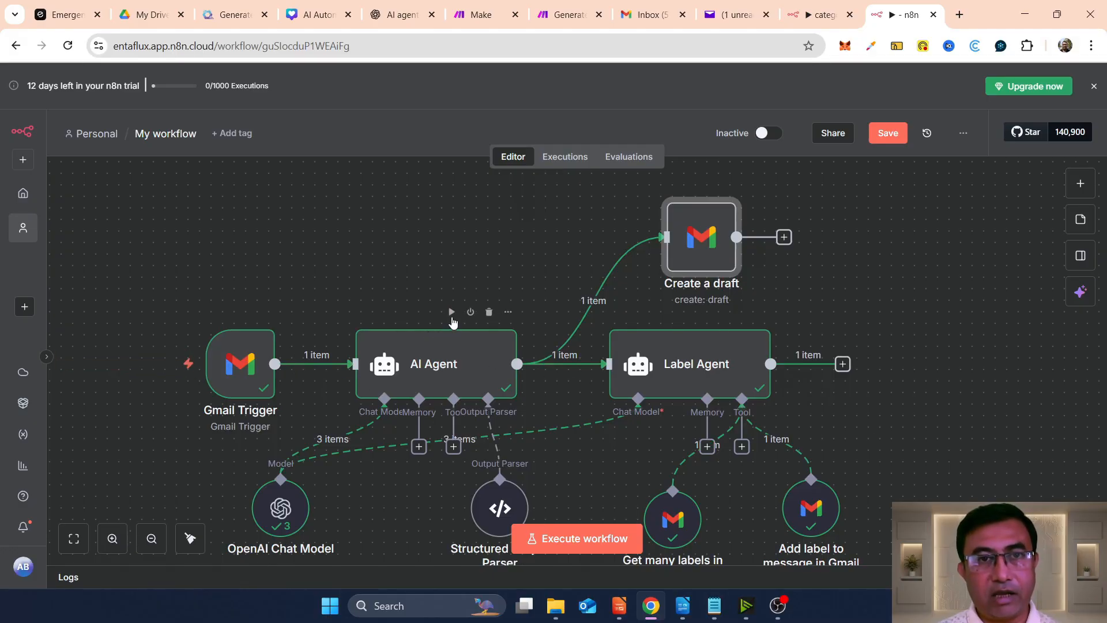
pyautogui.click(452, 315)
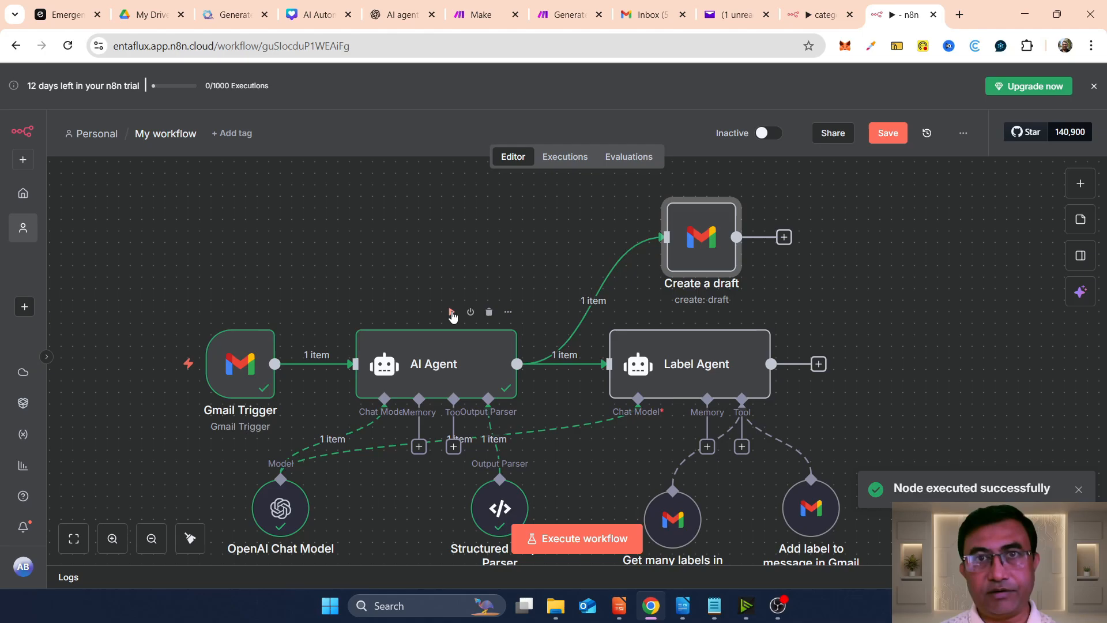
# Switch to Gmail, open the draft "My website is having problem" and check its recipient and subject
pyautogui.click(647, 14)
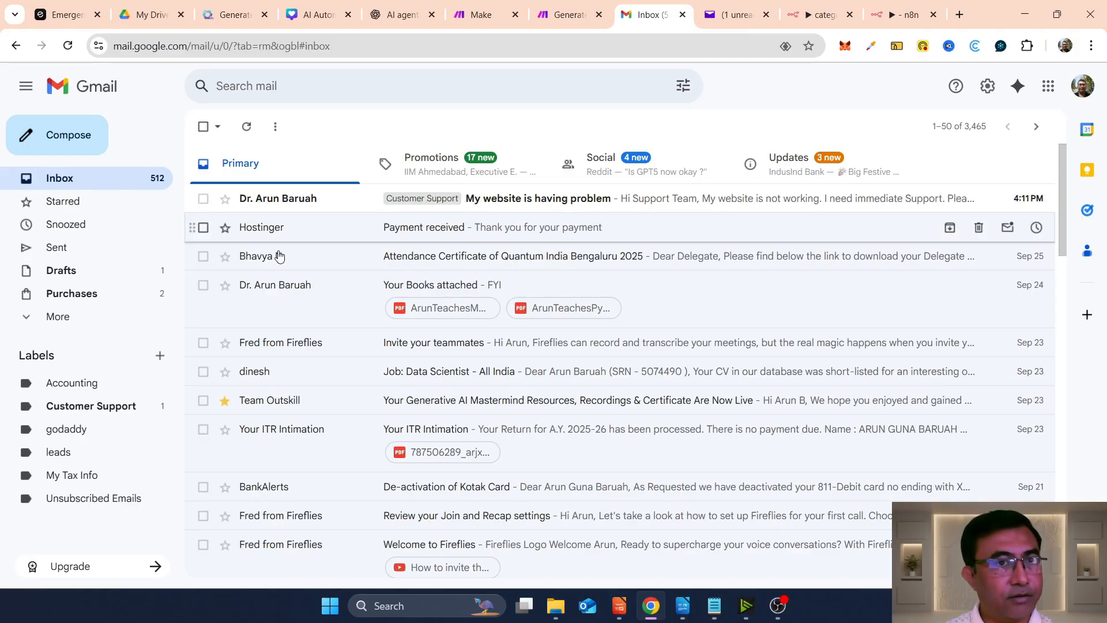
pyautogui.click(68, 273)
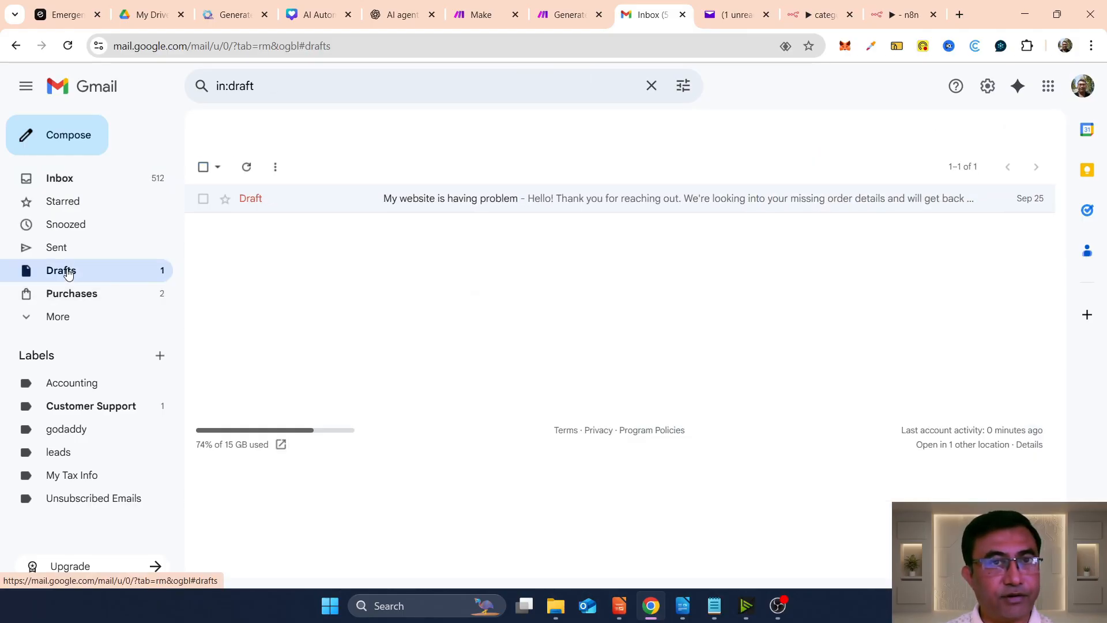
pyautogui.click(477, 200)
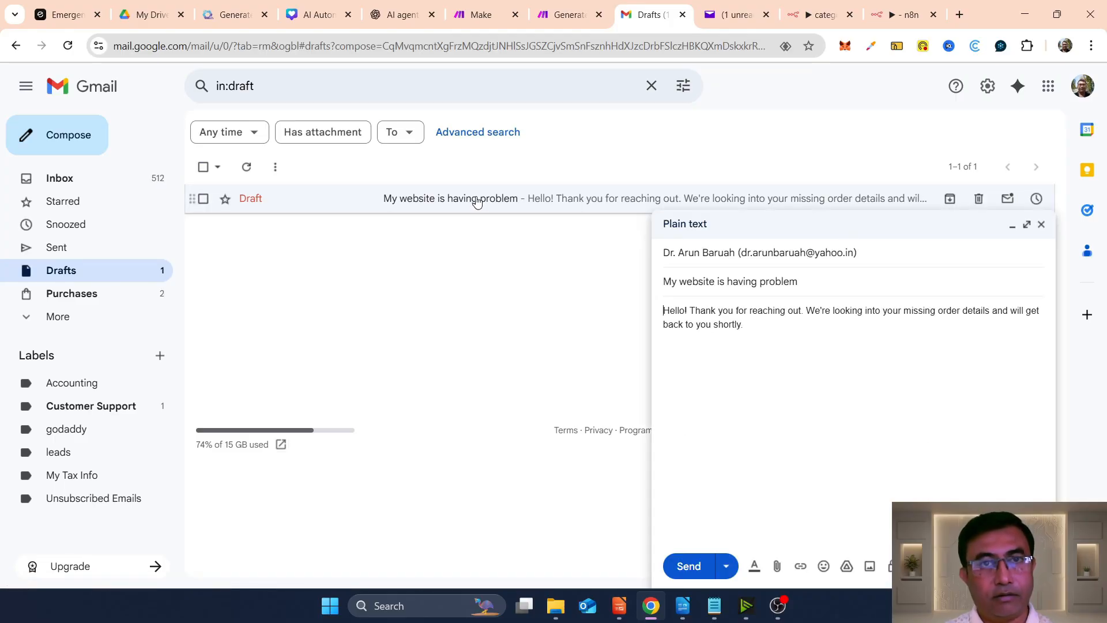
pyautogui.click(669, 253)
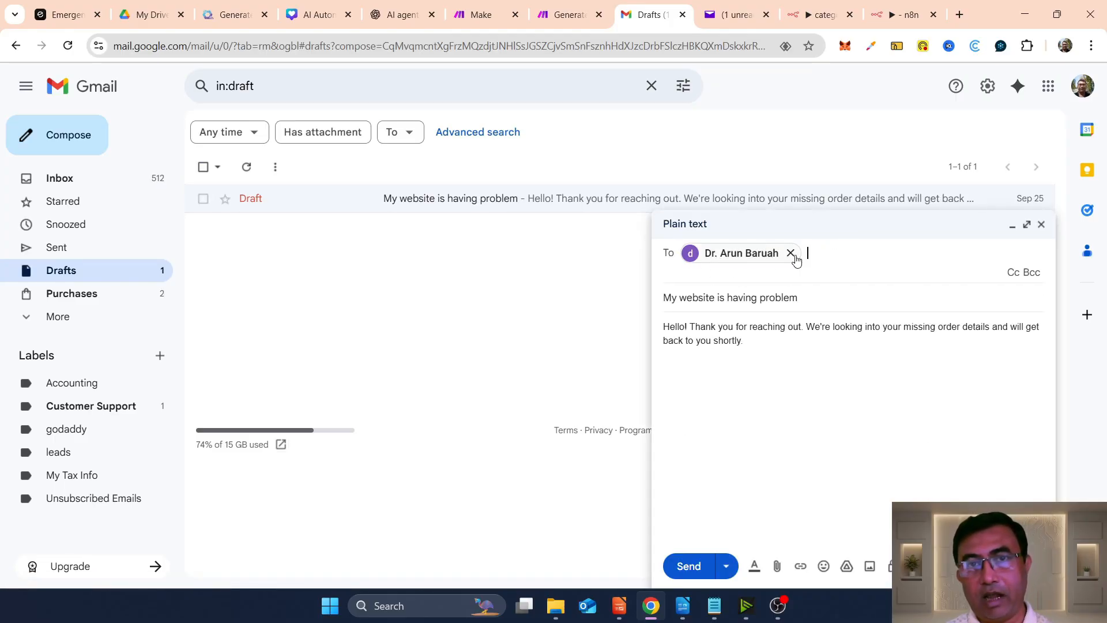
pyautogui.click(858, 400)
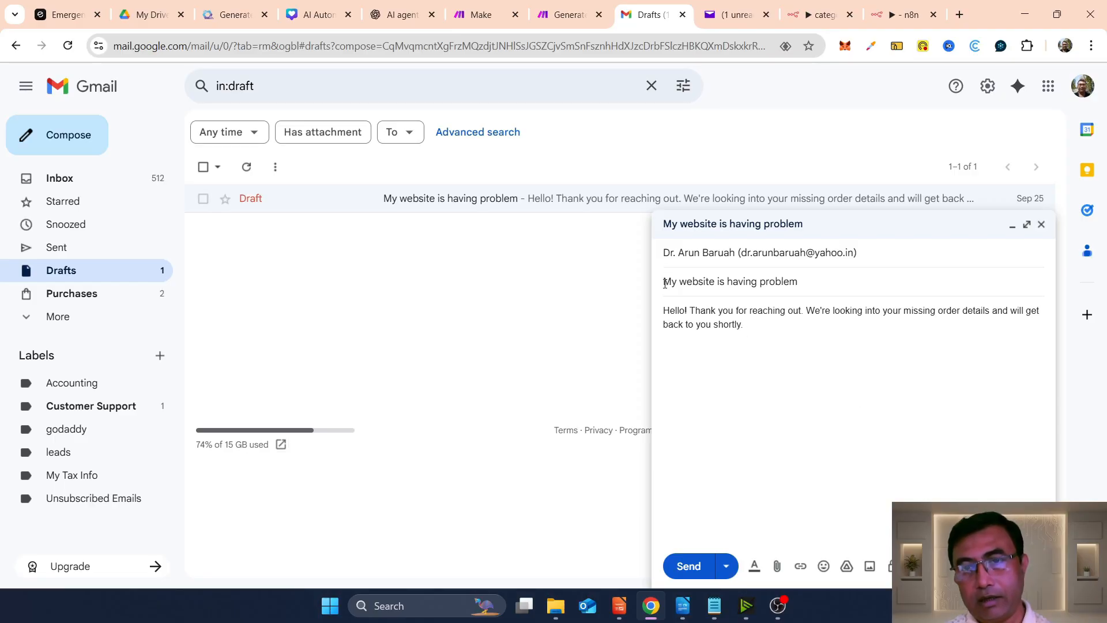
pyautogui.moveTo(664, 283); pyautogui.dragTo(820, 284)
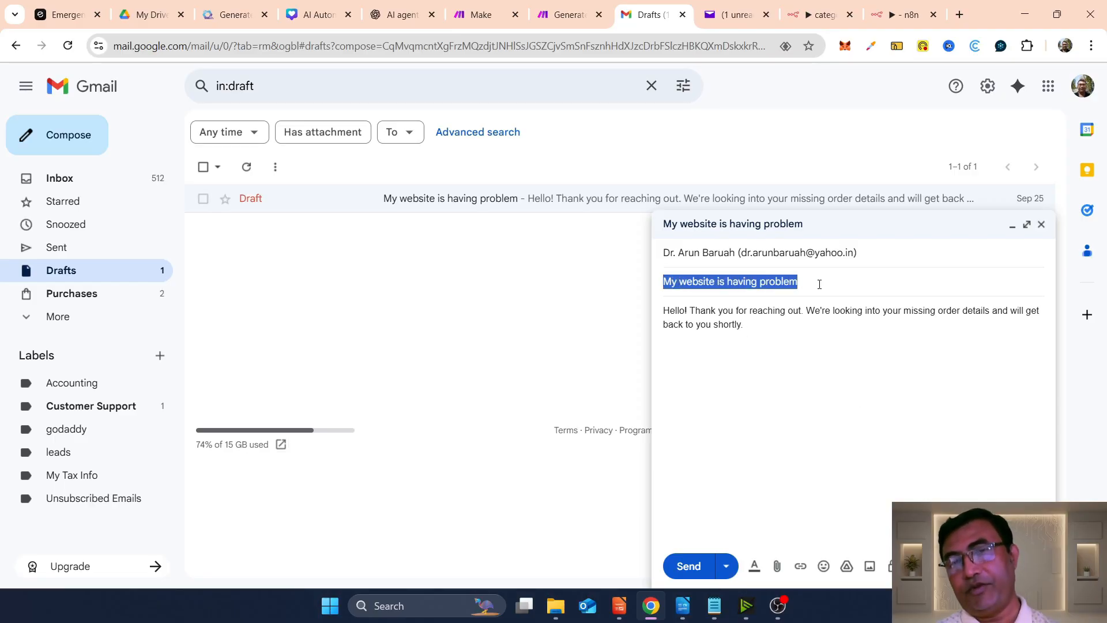
pyautogui.click(820, 284)
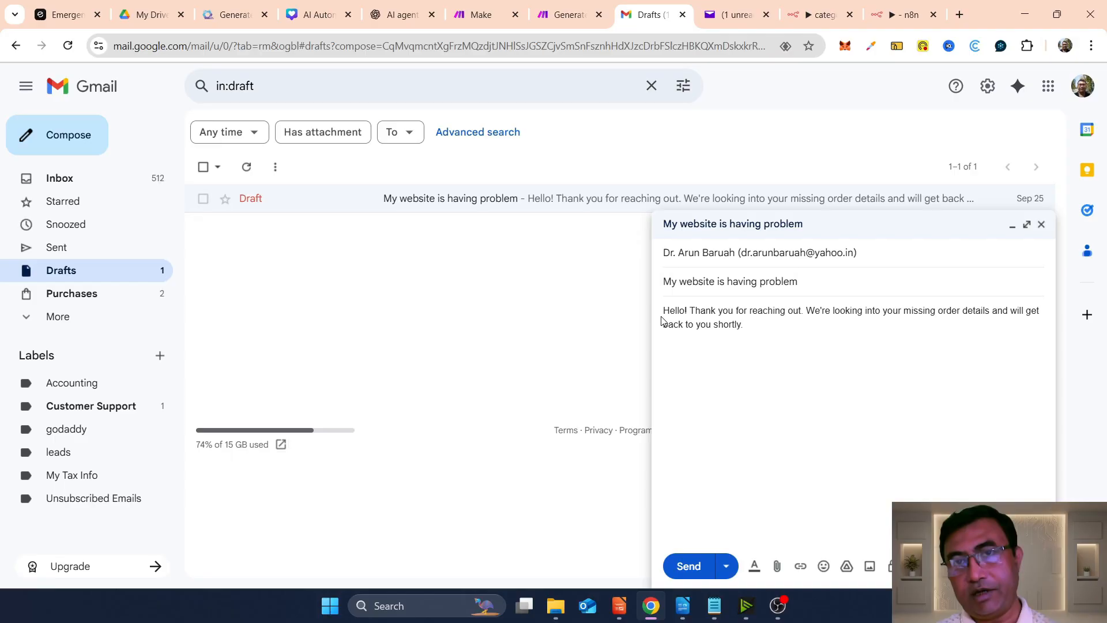
# Examine the draft's reply text and compare it with its subject line
pyautogui.moveTo(662, 317); pyautogui.dragTo(850, 323)
pyautogui.click(789, 331)
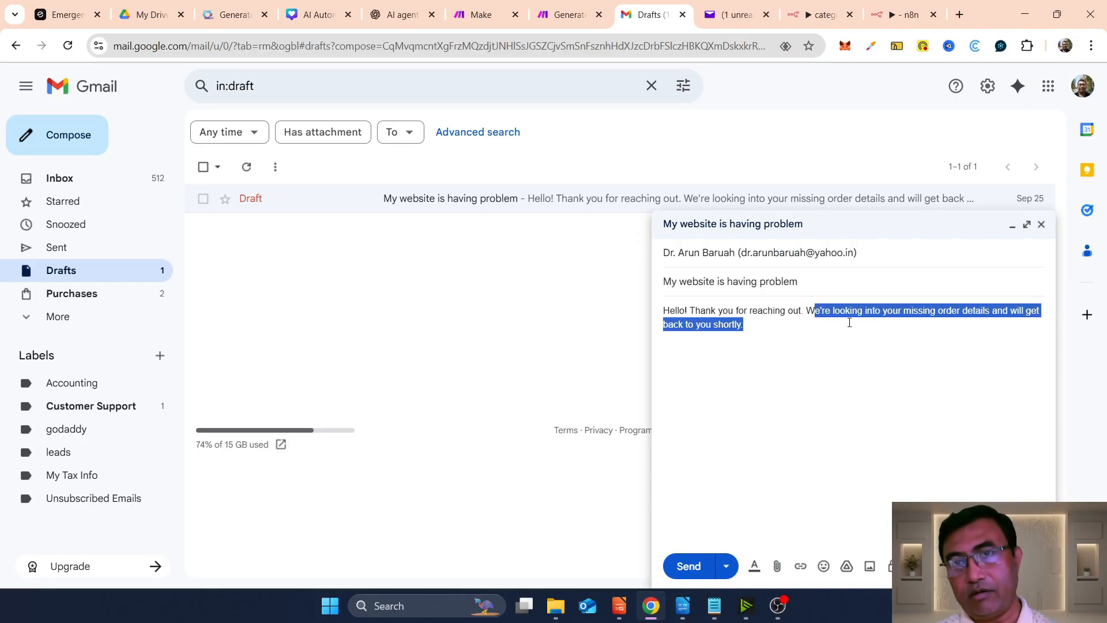
pyautogui.click(851, 367)
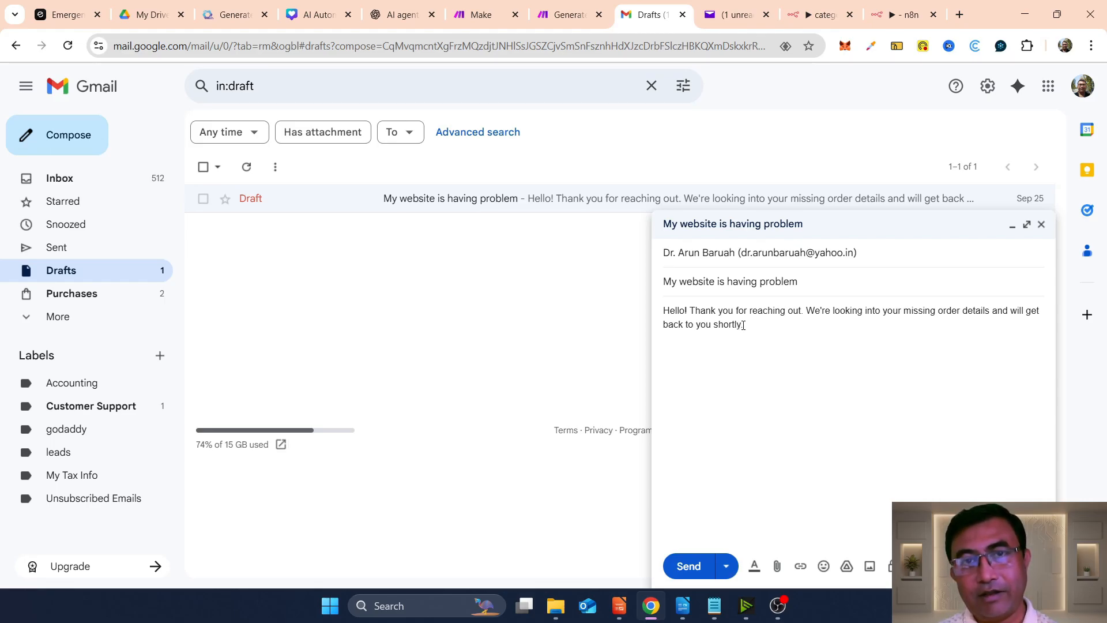
pyautogui.moveTo(745, 325); pyautogui.dragTo(652, 313)
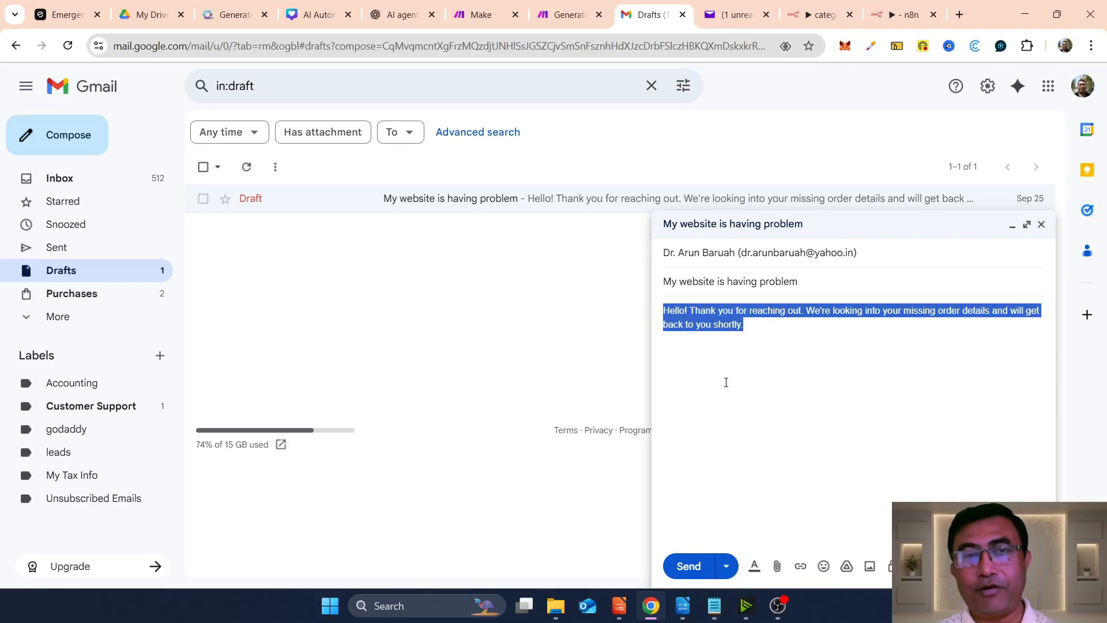
pyautogui.click(798, 403)
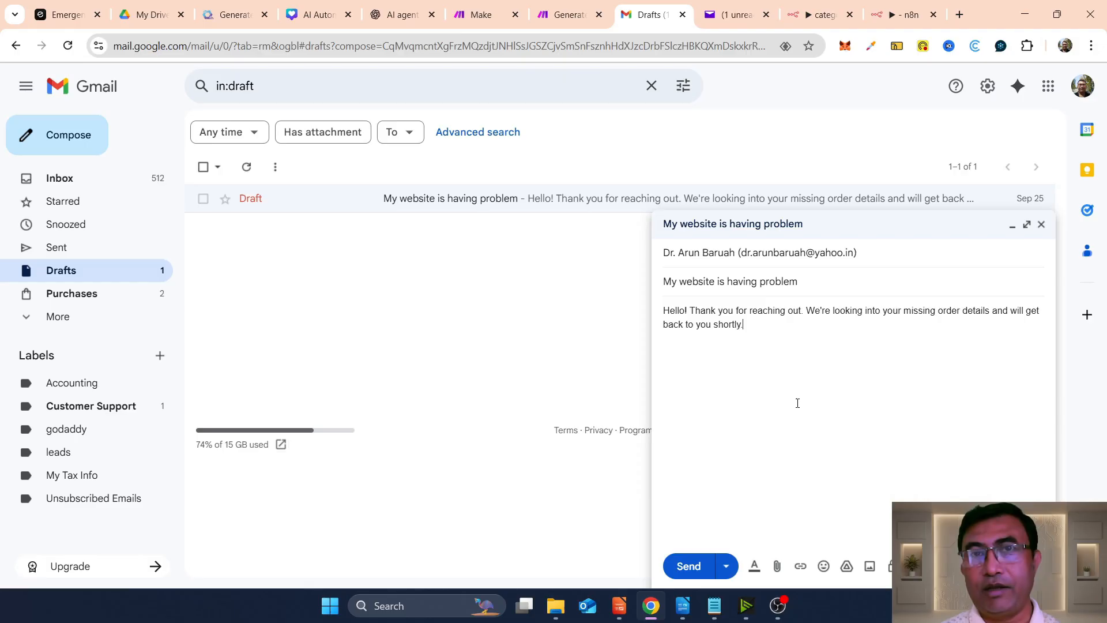
pyautogui.moveTo(883, 314); pyautogui.dragTo(895, 356)
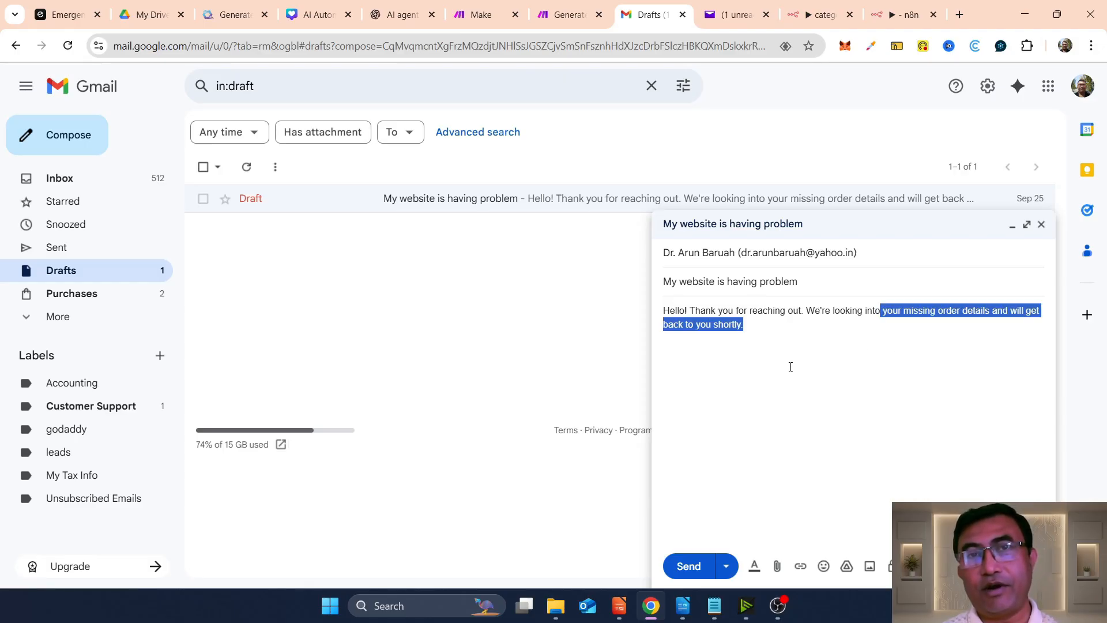
pyautogui.click(786, 348)
pyautogui.moveTo(686, 282); pyautogui.dragTo(838, 288)
pyautogui.moveTo(742, 327); pyautogui.dragTo(658, 312)
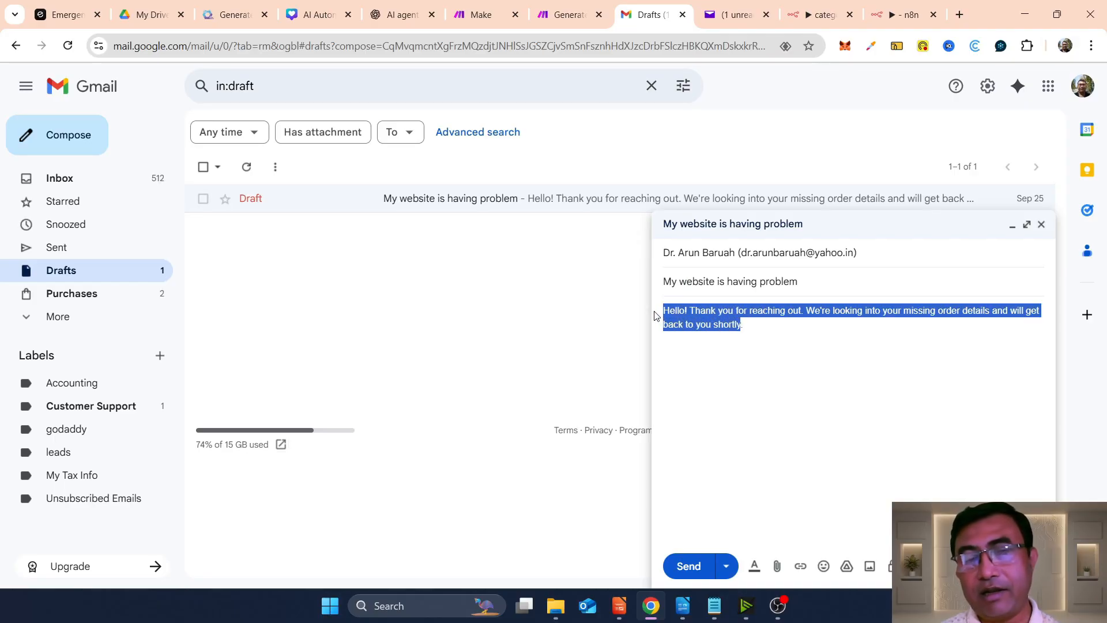
pyautogui.click(773, 373)
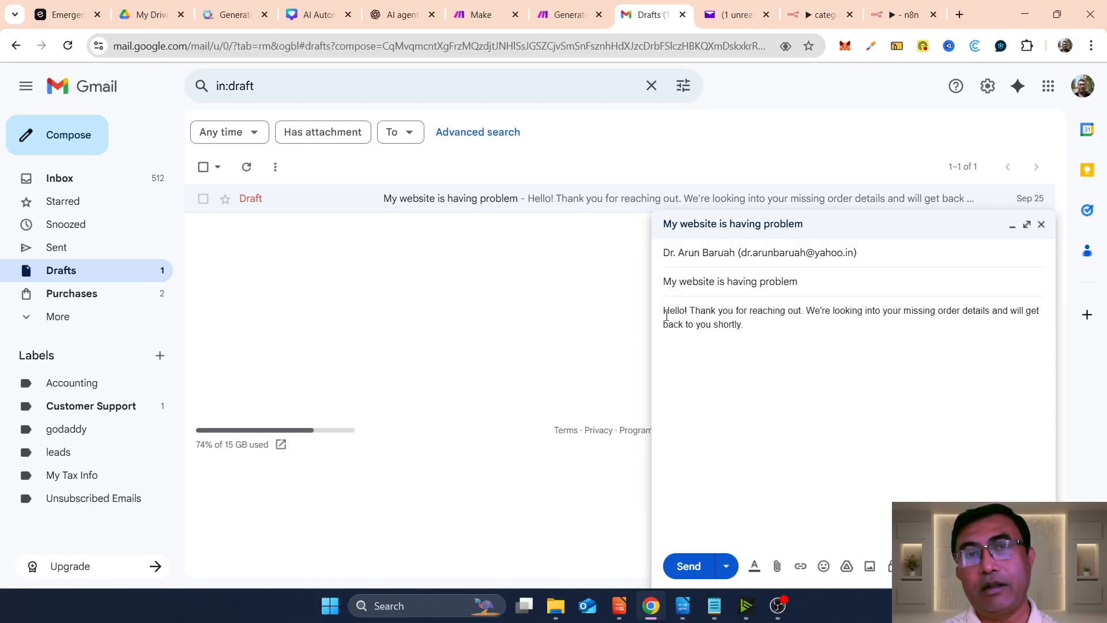
pyautogui.moveTo(773, 338); pyautogui.dragTo(669, 307)
pyautogui.click(822, 369)
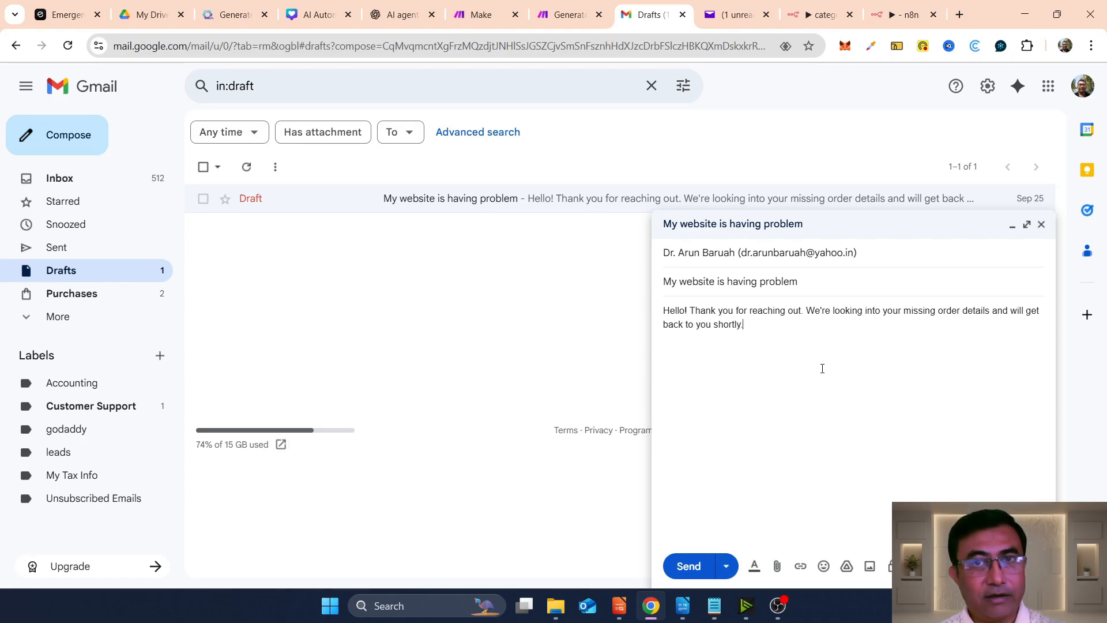
# Switch to the n8n workflow and set the Create a draft node's To Email to {{ $('Gmail Trigger').item.json.from.value }}
pyautogui.click(885, 17)
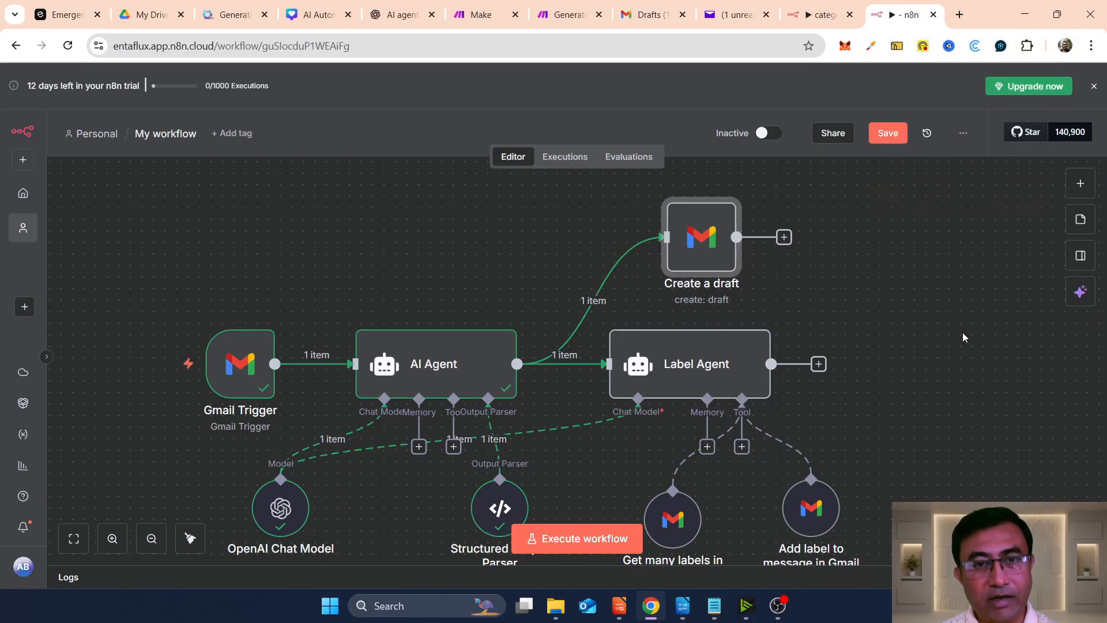
pyautogui.doubleClick(699, 245)
pyautogui.scroll(-1, 632, 523)
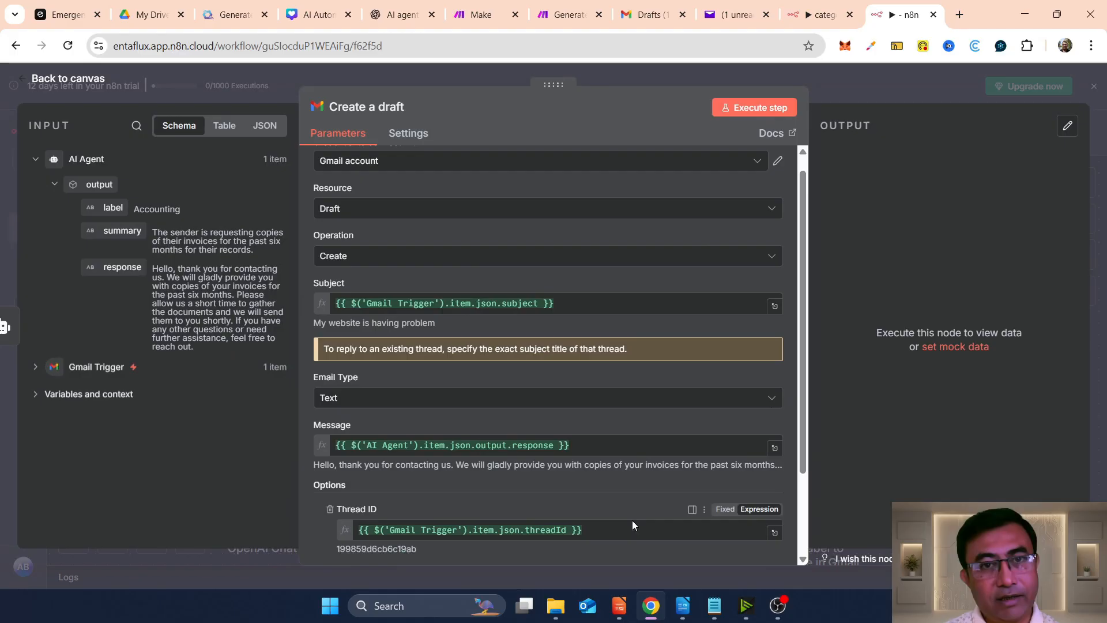
pyautogui.scroll(-2, 632, 520)
pyautogui.doubleClick(568, 485)
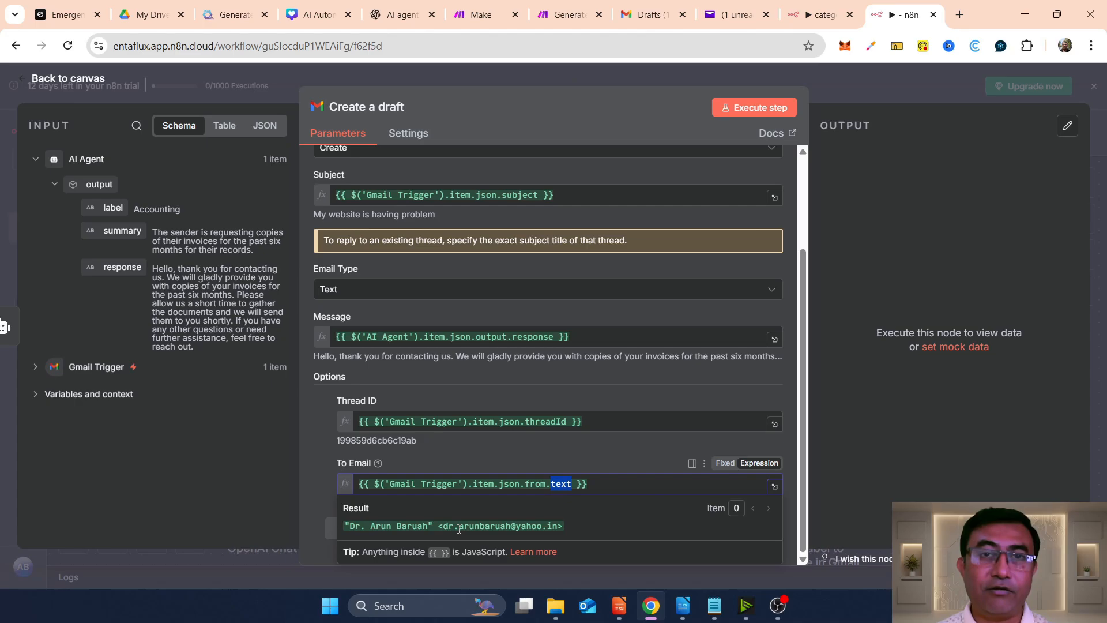
pyautogui.moveTo(344, 526); pyautogui.dragTo(584, 531)
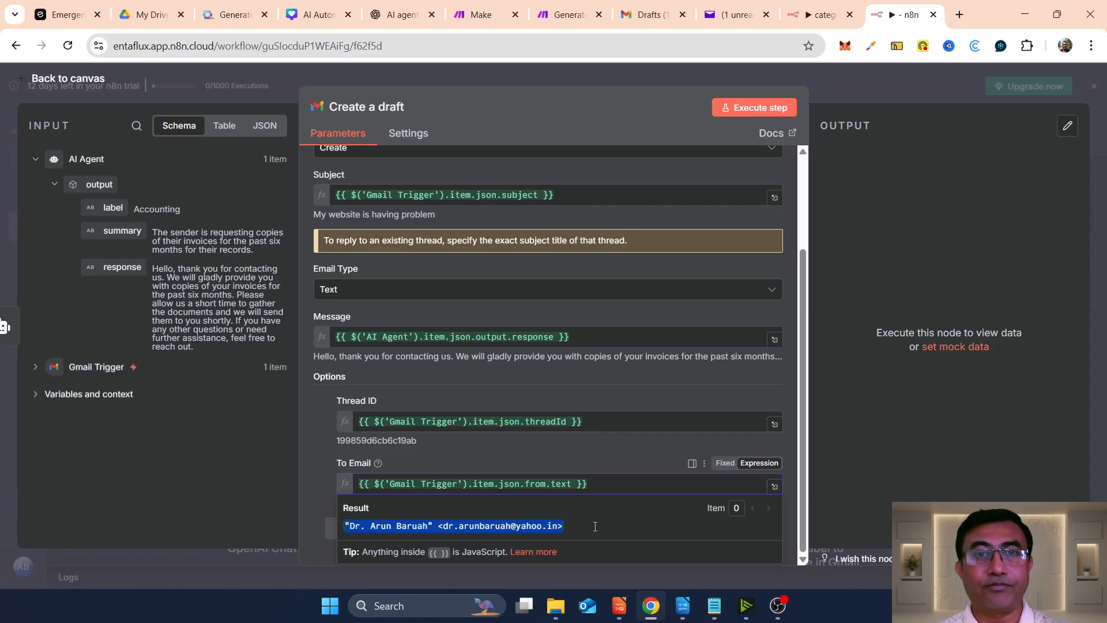
pyautogui.click(571, 485)
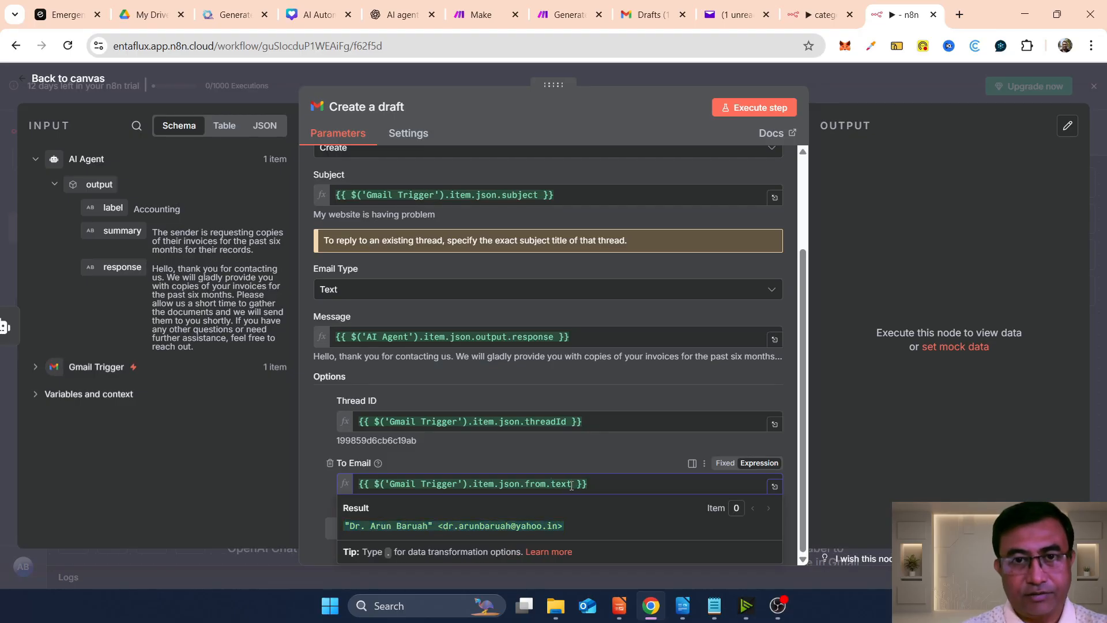
pyautogui.press('BackSpace')
pyautogui.press('BackSpace')
pyautogui.press('BackSpace')
pyautogui.press('BackSpace')
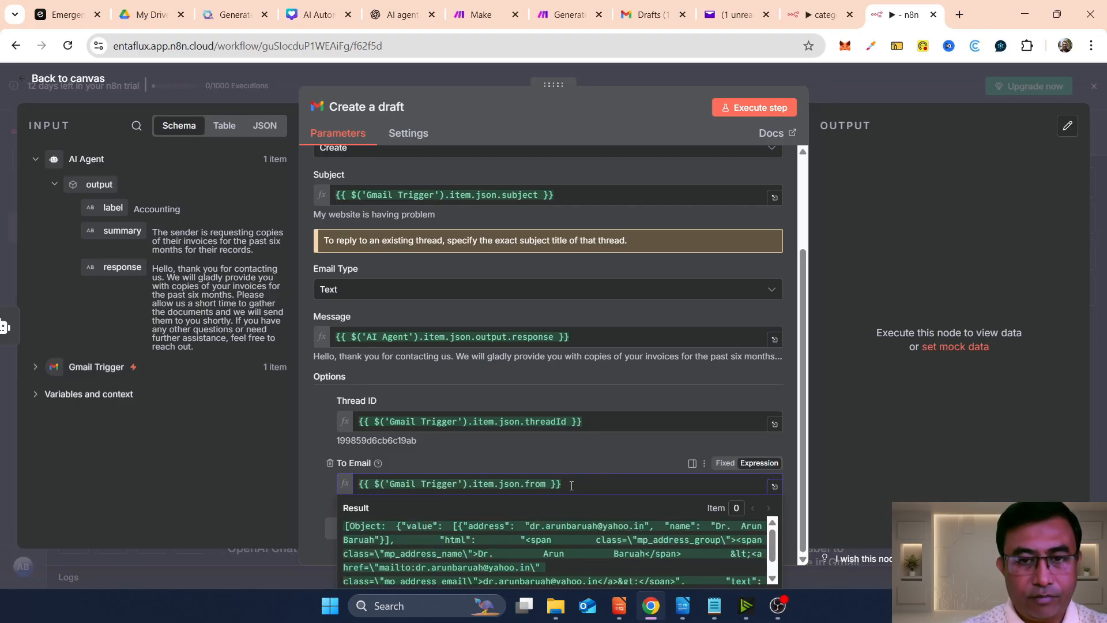
pyautogui.write('.')
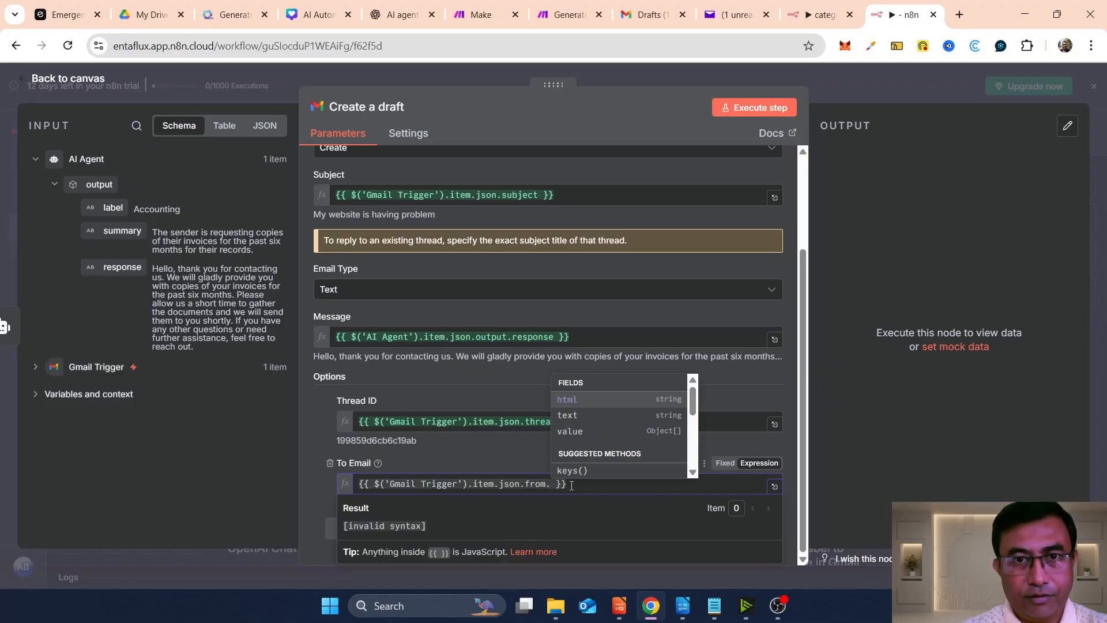
pyautogui.click(574, 432)
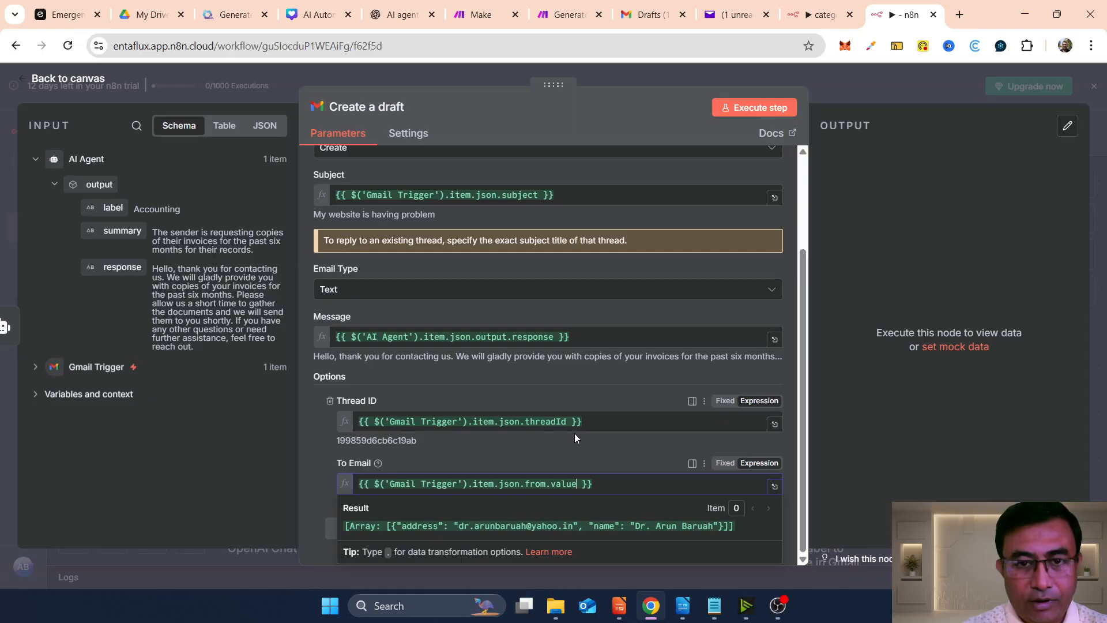
# Append .map(item => item.address) to the To Email expression to extract only the sender's address
pyautogui.write('.')
pyautogui.click(606, 449)
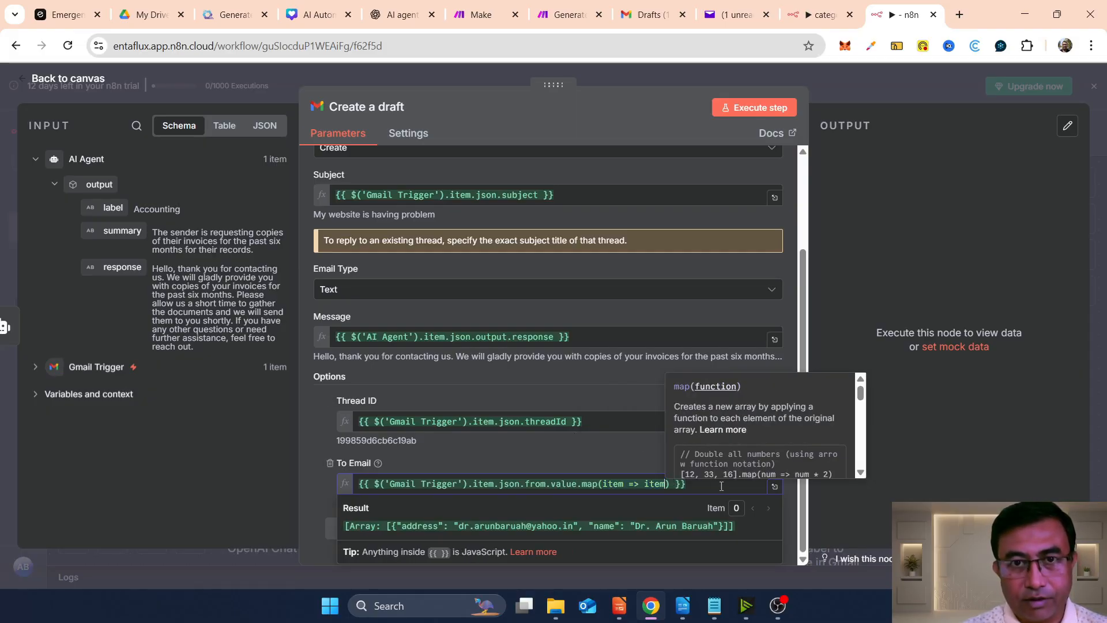
pyautogui.click(673, 483)
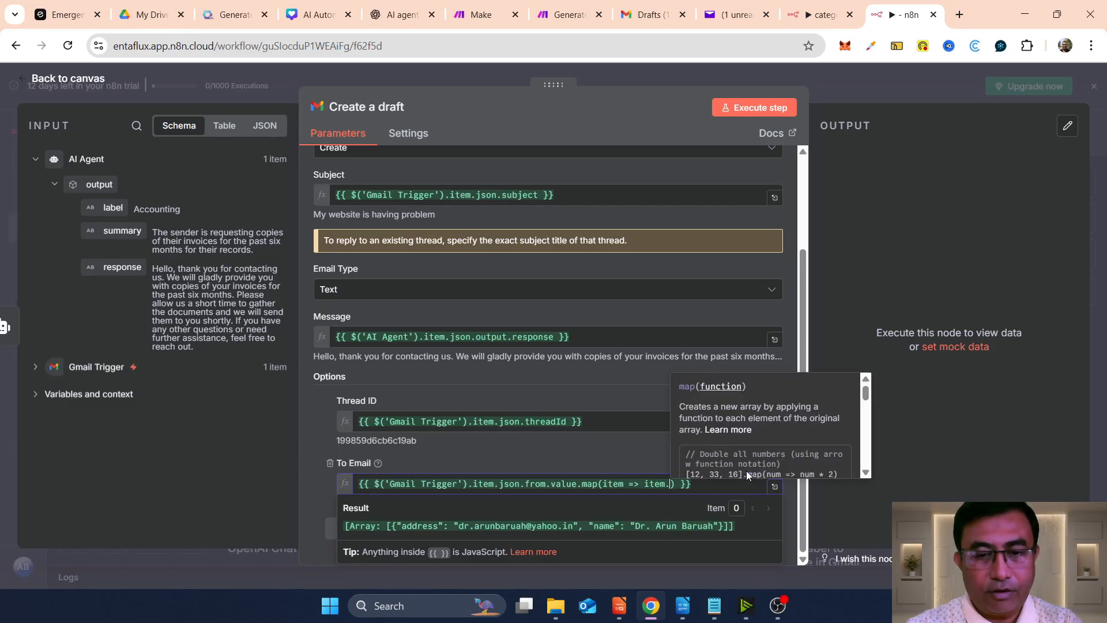
pyautogui.write('.a')
pyautogui.write('ffres')
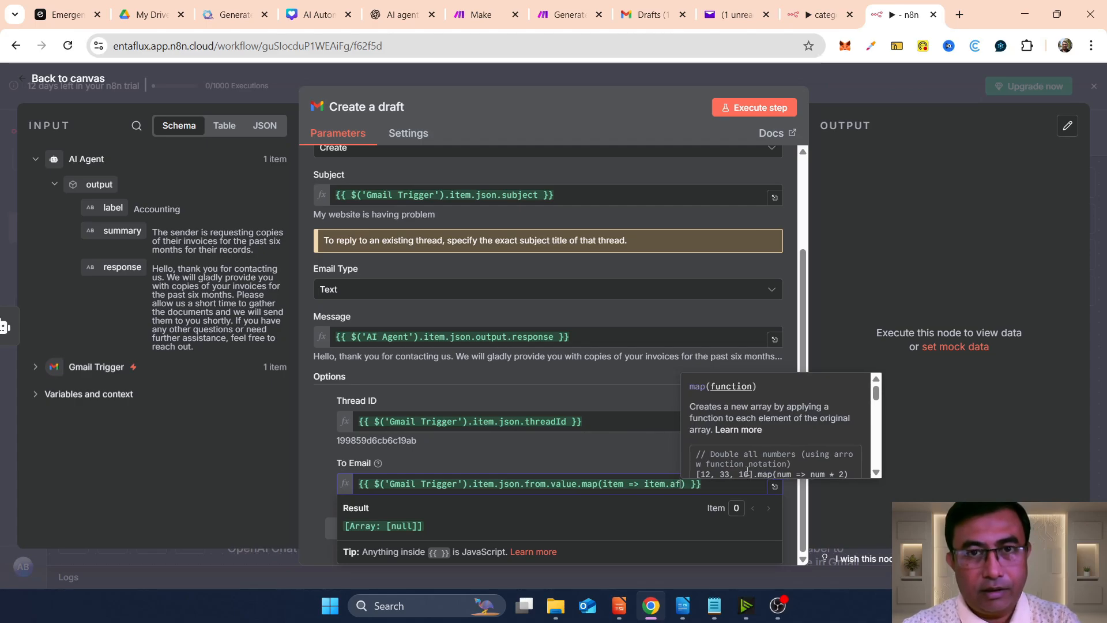
pyautogui.press('BackSpace')
pyautogui.press('BackSpace')
pyautogui.press('BackSpace')
pyautogui.press('BackSpace')
pyautogui.press('BackSpace')
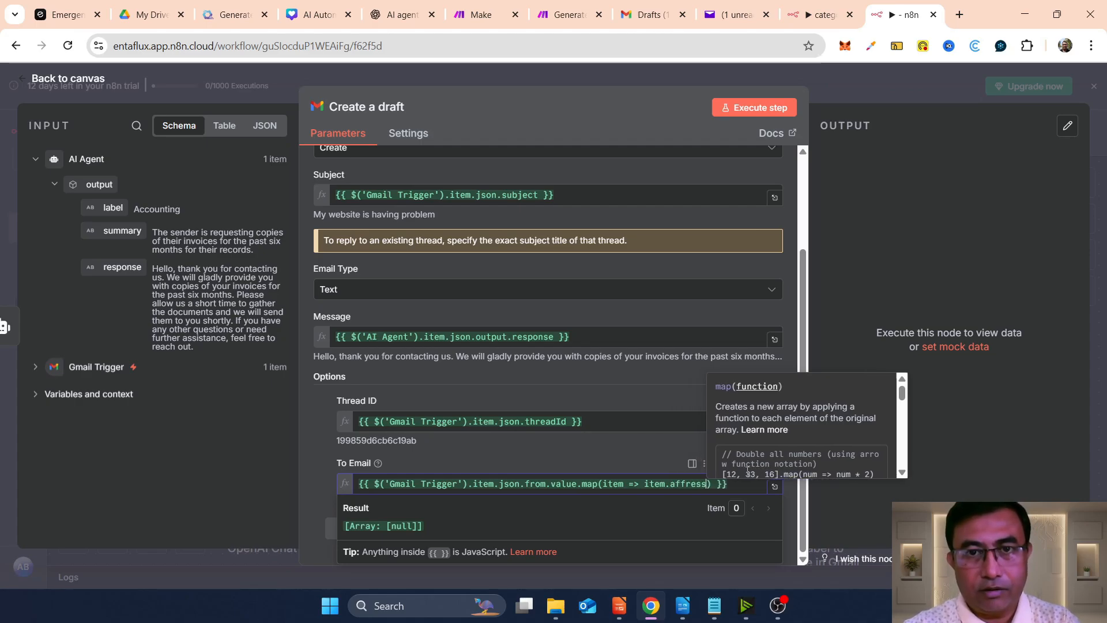
pyautogui.write('ddress')
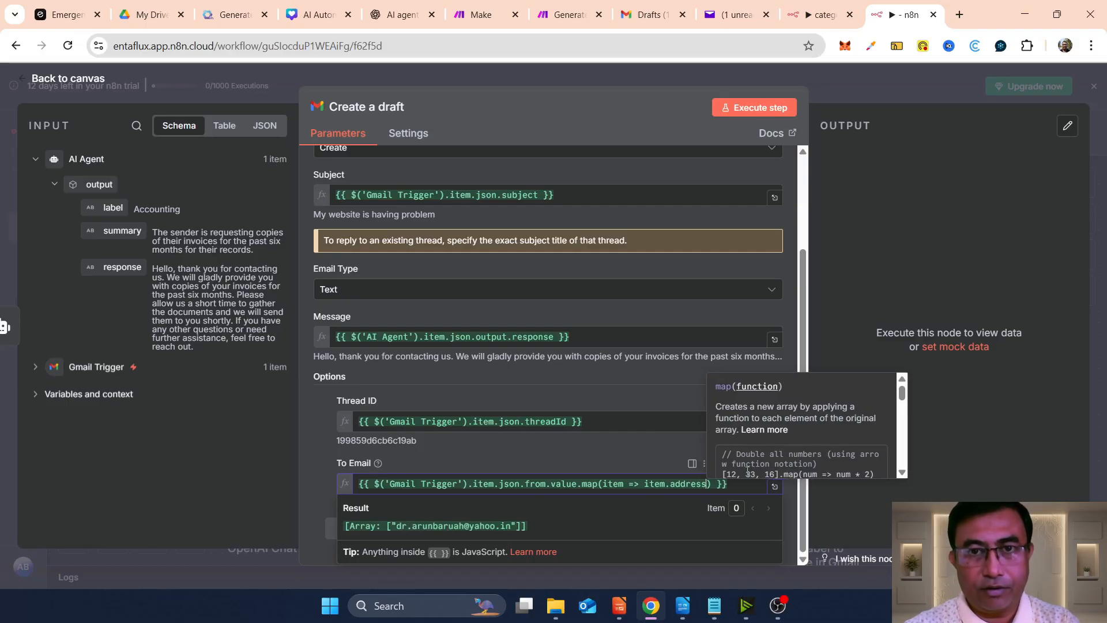
# Append .join(",") to the end of the To Email expression, after the map function
pyautogui.press('Right')
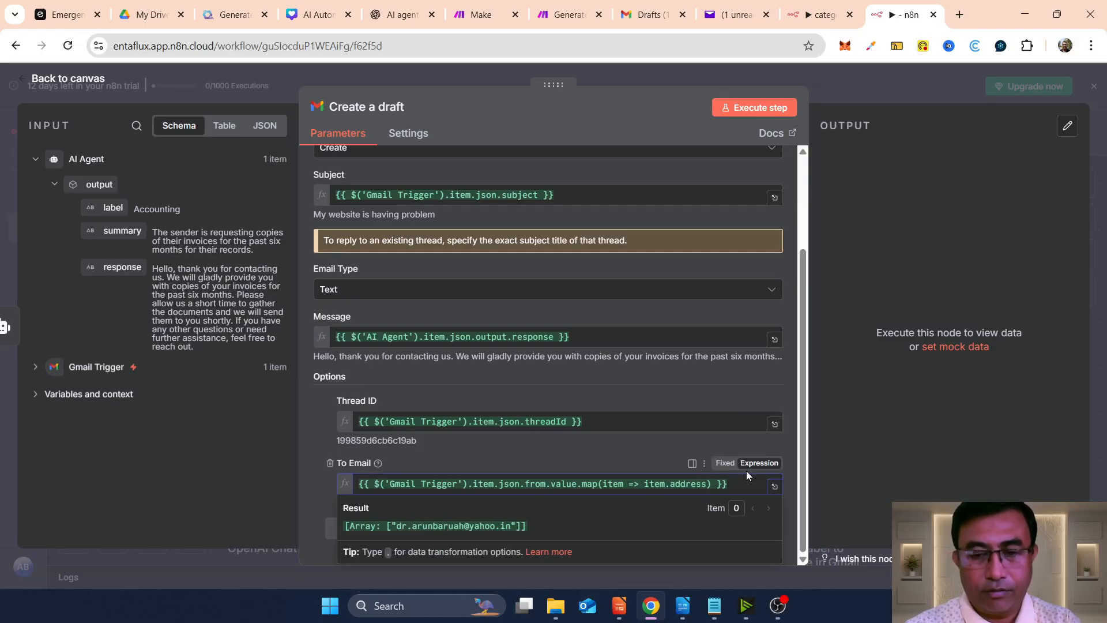
pyautogui.write('.j')
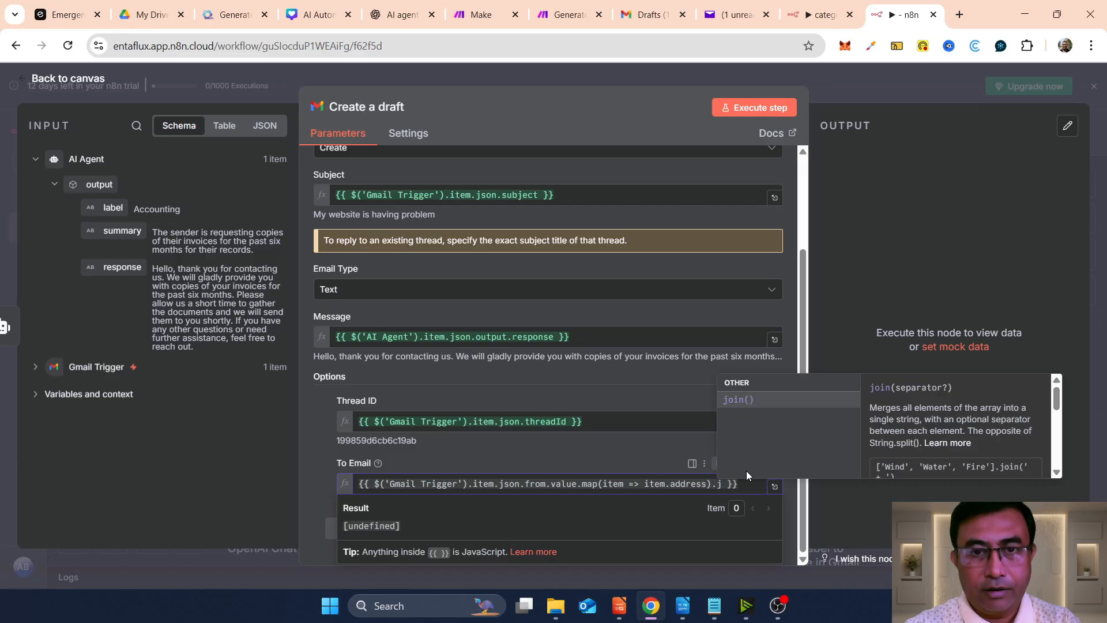
pyautogui.write('oin()')
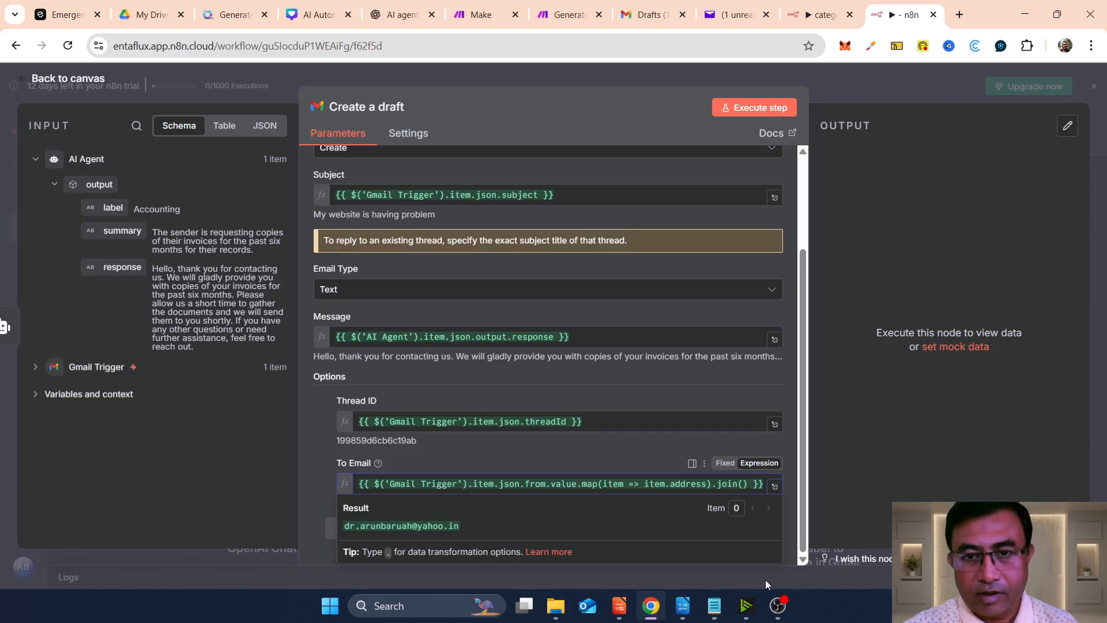
pyautogui.press('Left')
pyautogui.write('",')
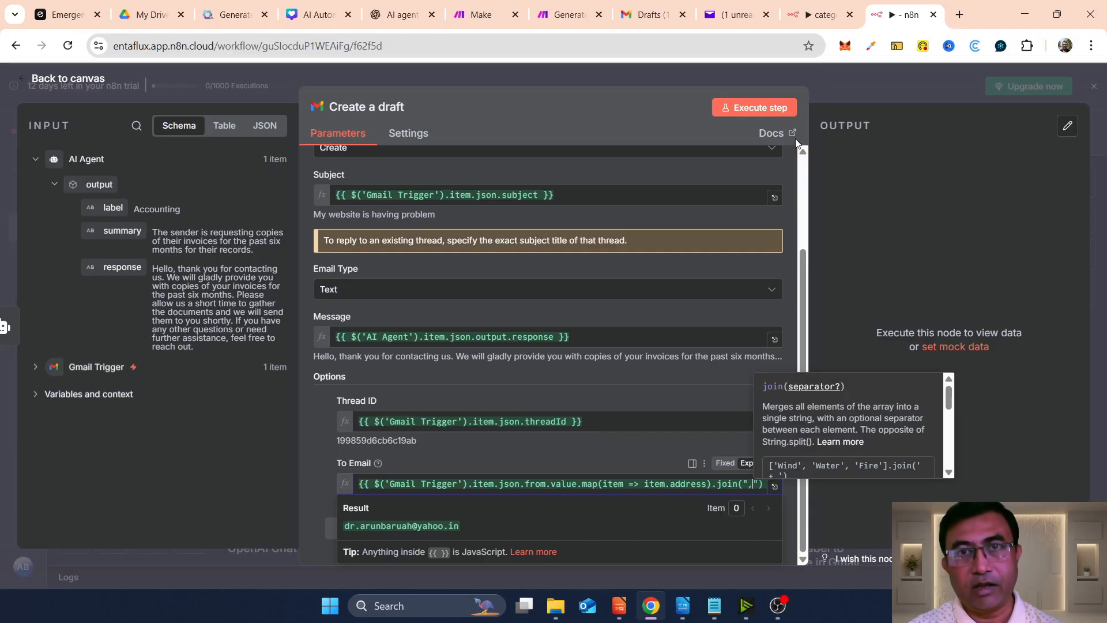
# Execute the Create a draft step, check the resolved To Email value and return to the workflow canvas
pyautogui.click(727, 110)
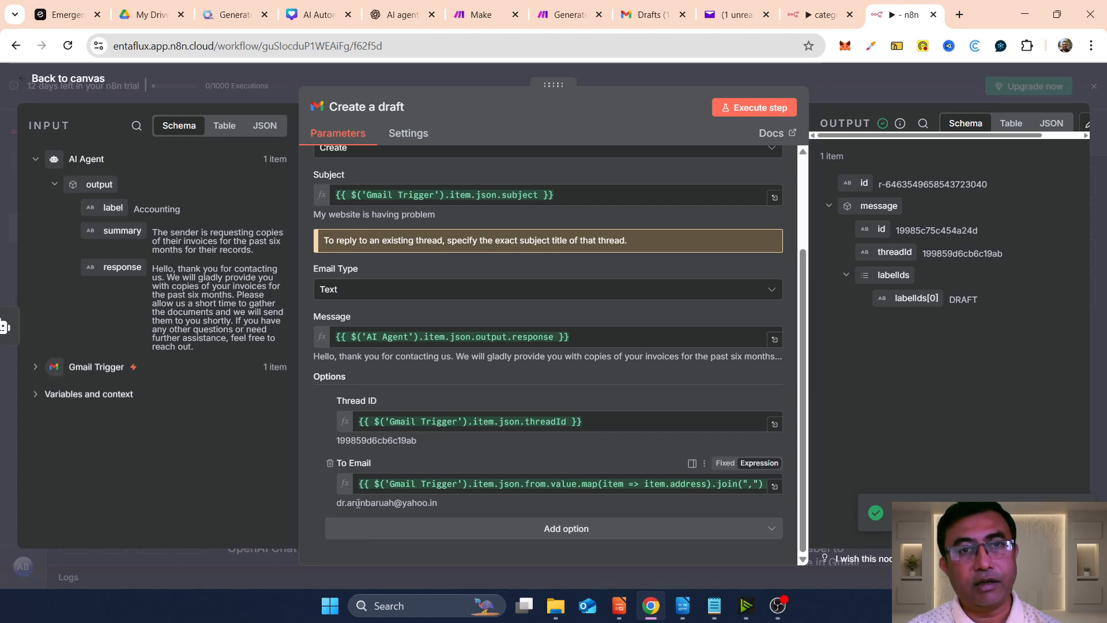
pyautogui.moveTo(356, 502); pyautogui.dragTo(451, 504)
pyautogui.click(600, 509)
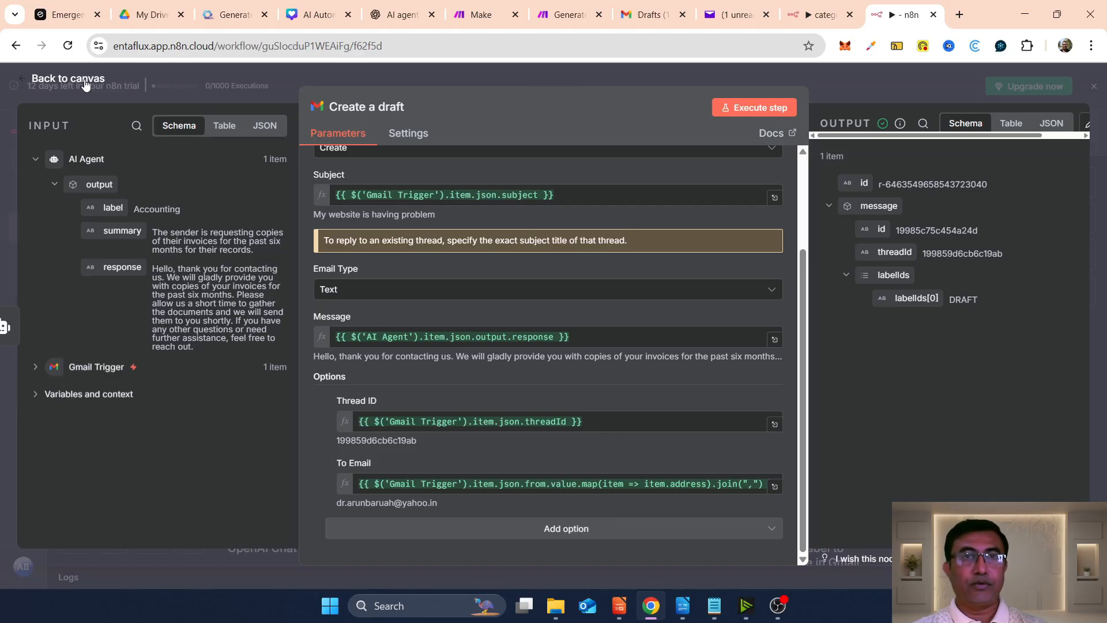
pyautogui.click(68, 78)
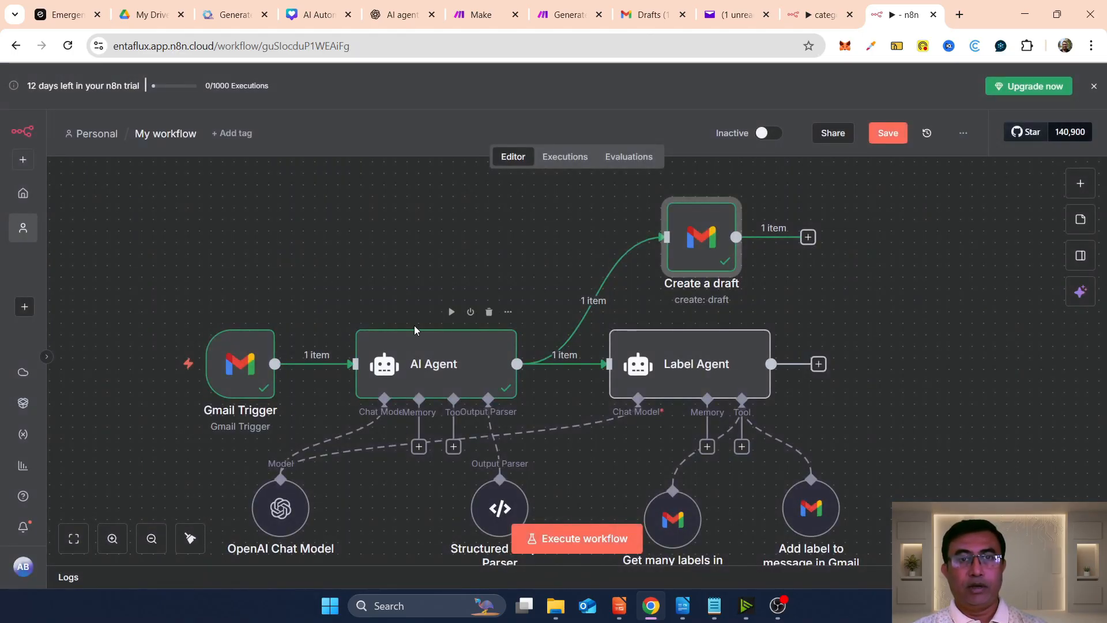